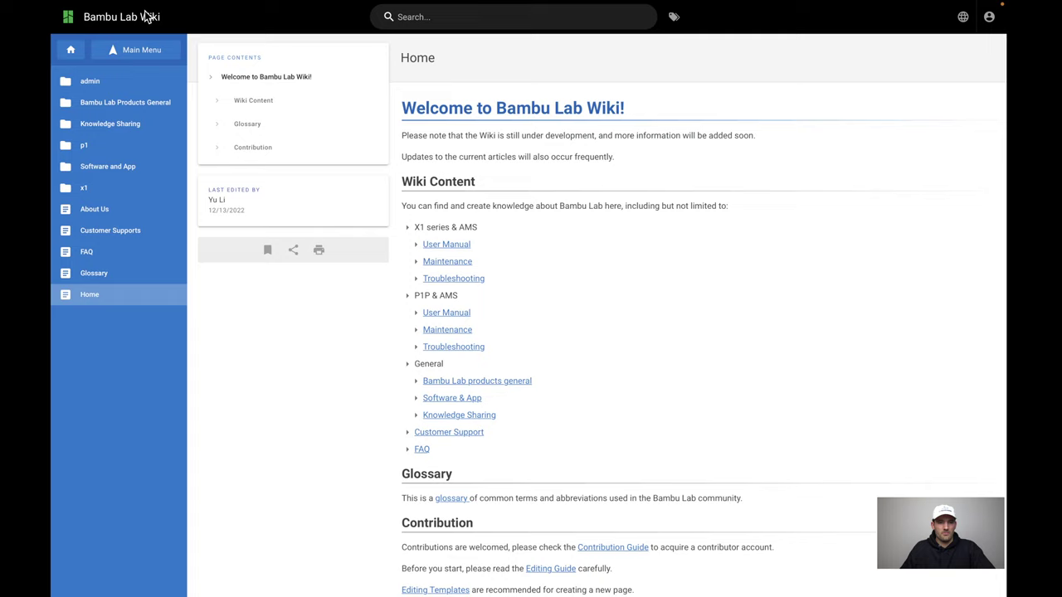
Step: Go from the p1 folder to the P1P Modplate Customization page and scroll to P1P Frame 3D Model
{"action": "left_click", "coordinate": [85, 297]}
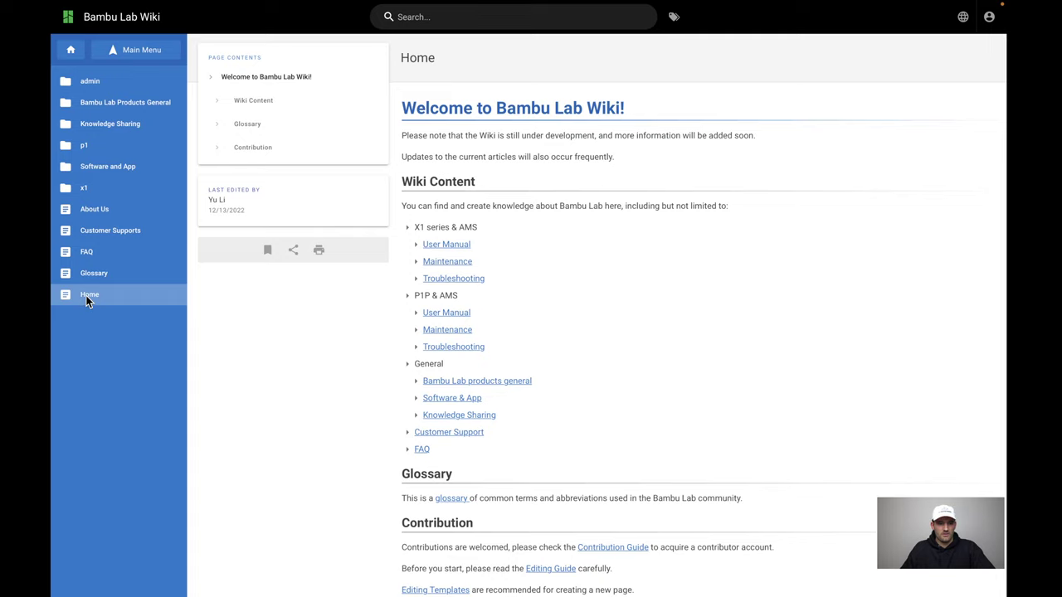
{"action": "left_click", "coordinate": [86, 147]}
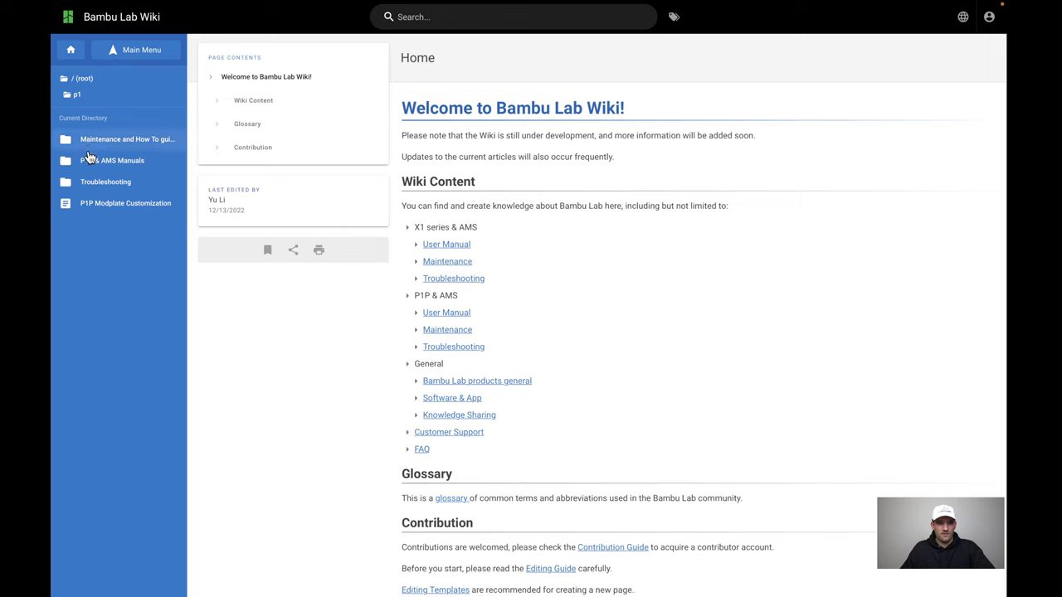
{"action": "left_click", "coordinate": [94, 205]}
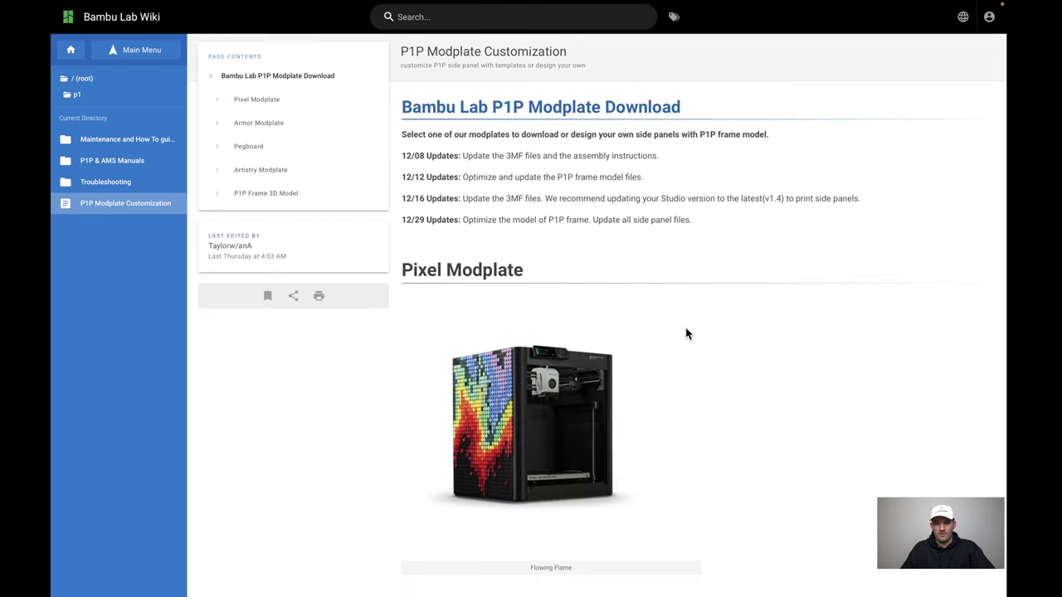
{"action": "scroll", "coordinate": [686, 334], "scroll_direction": "down", "scroll_amount": 20}
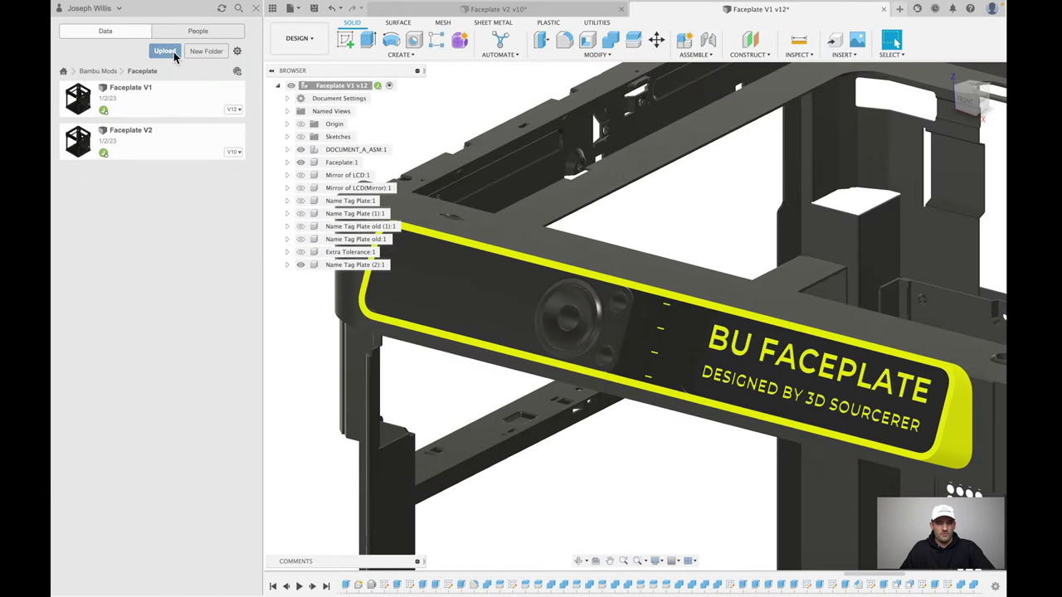
Step: Upload p1pframe-1.stp from Downloads into the Faceplate folder and close the Job Status window
{"action": "left_click", "coordinate": [164, 50]}
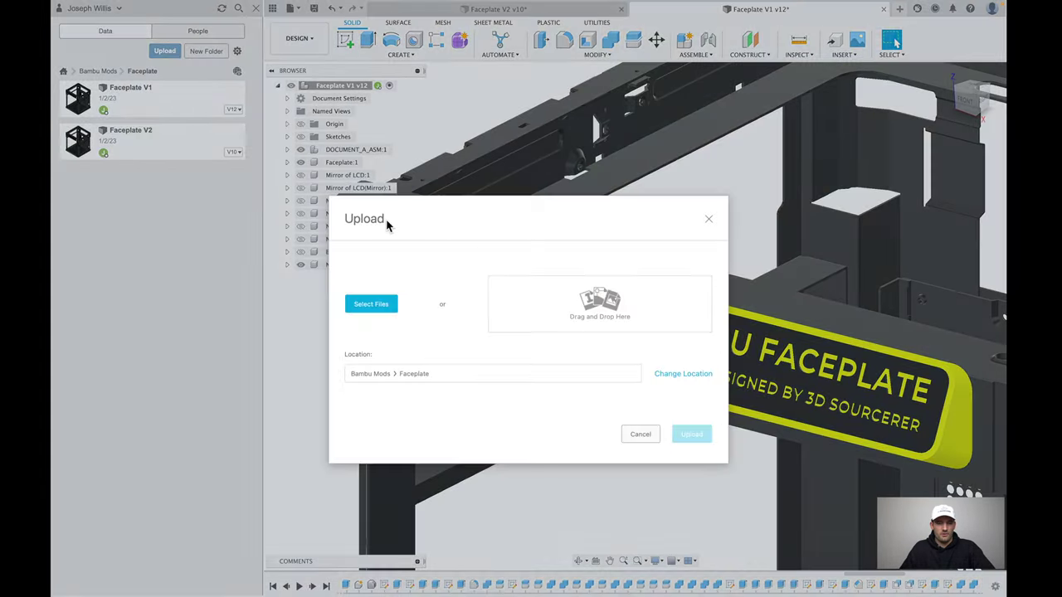
{"action": "left_click", "coordinate": [370, 309]}
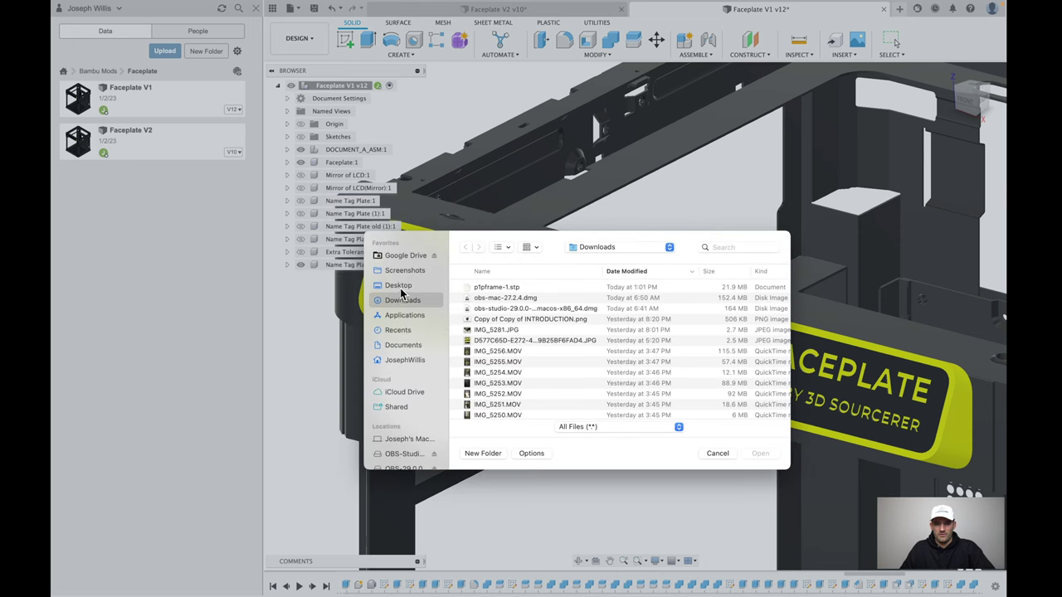
{"action": "left_click", "coordinate": [515, 287]}
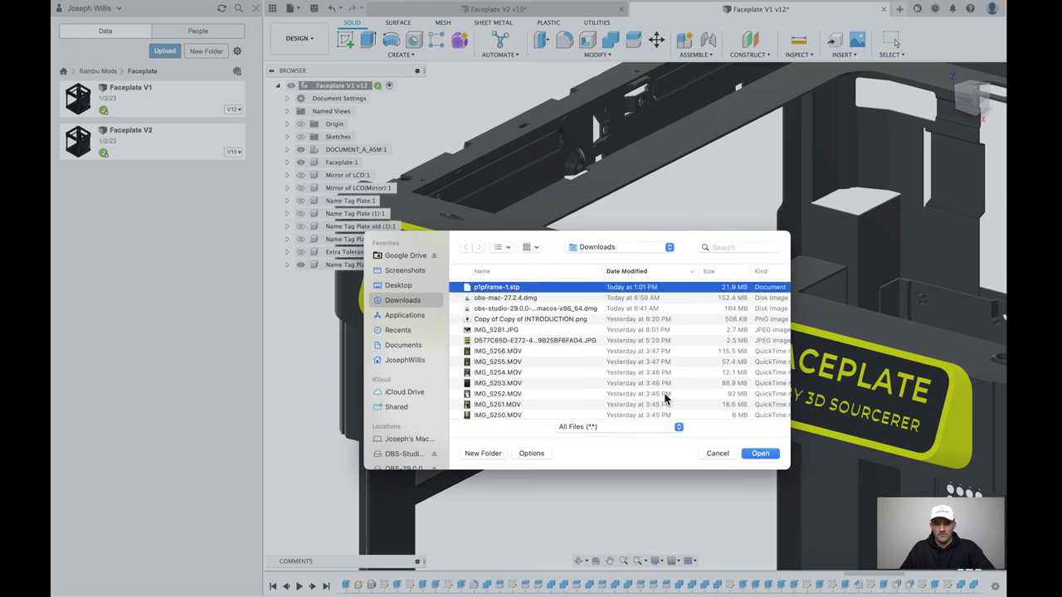
{"action": "left_click", "coordinate": [761, 456]}
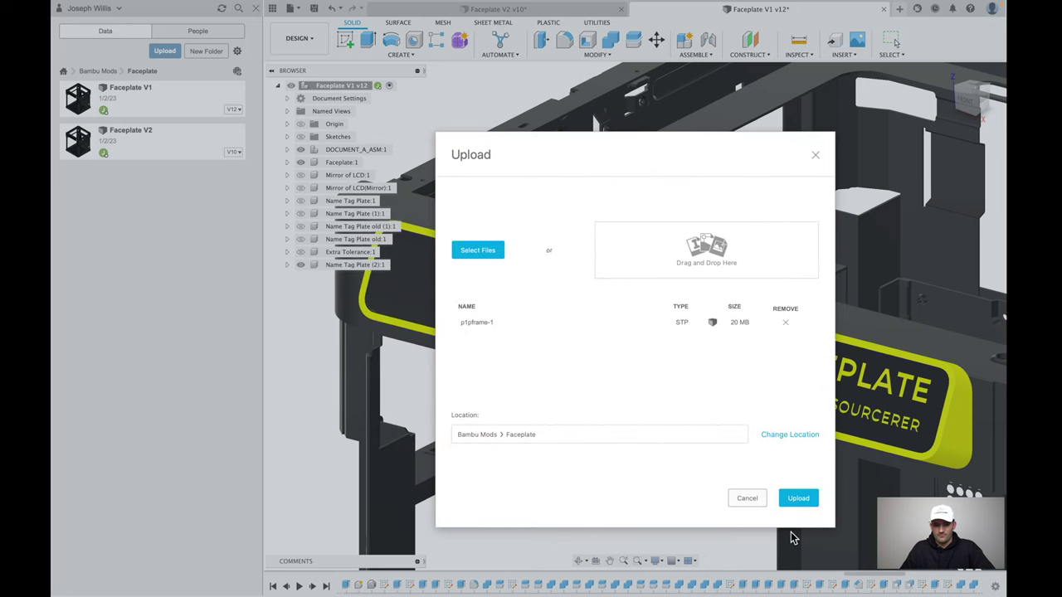
{"action": "left_click", "coordinate": [798, 498]}
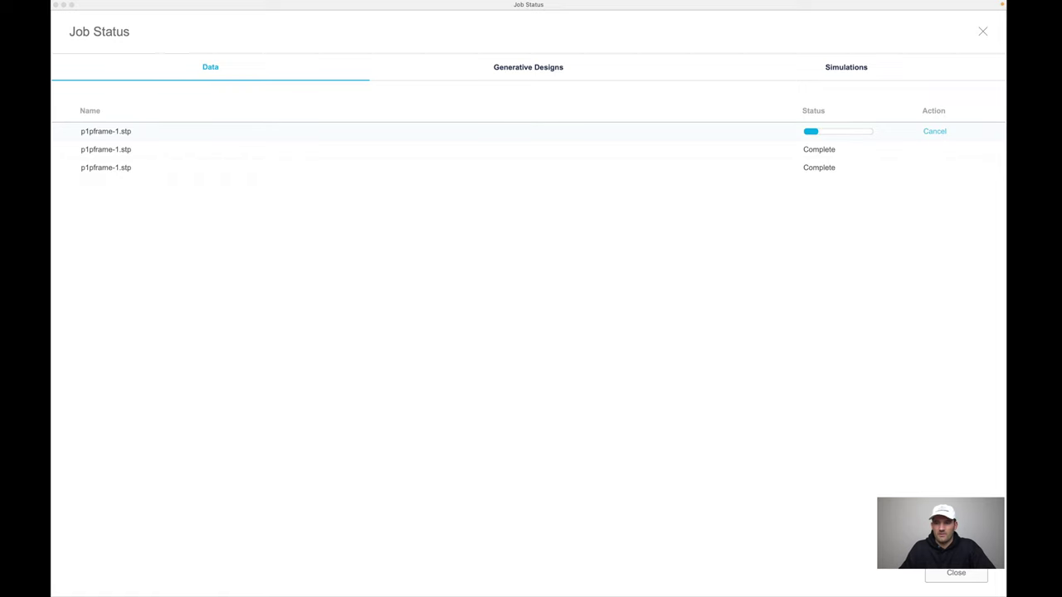
{"action": "left_click", "coordinate": [982, 31]}
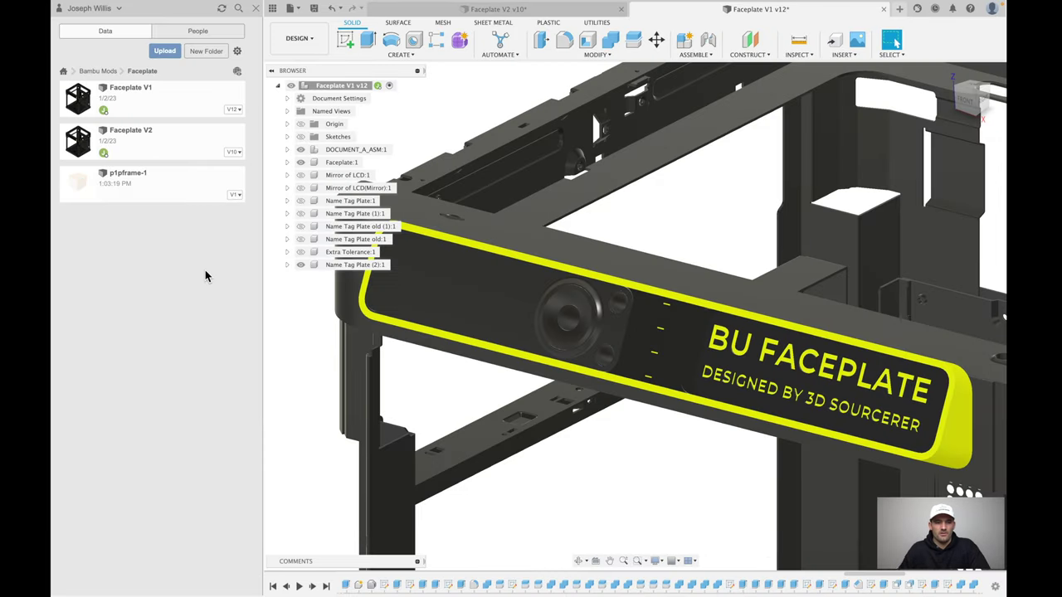
Step: Open p1pframe-1 and orbit, zoom and pan around its two printer frames and rounded cover
{"action": "double_click", "coordinate": [181, 200]}
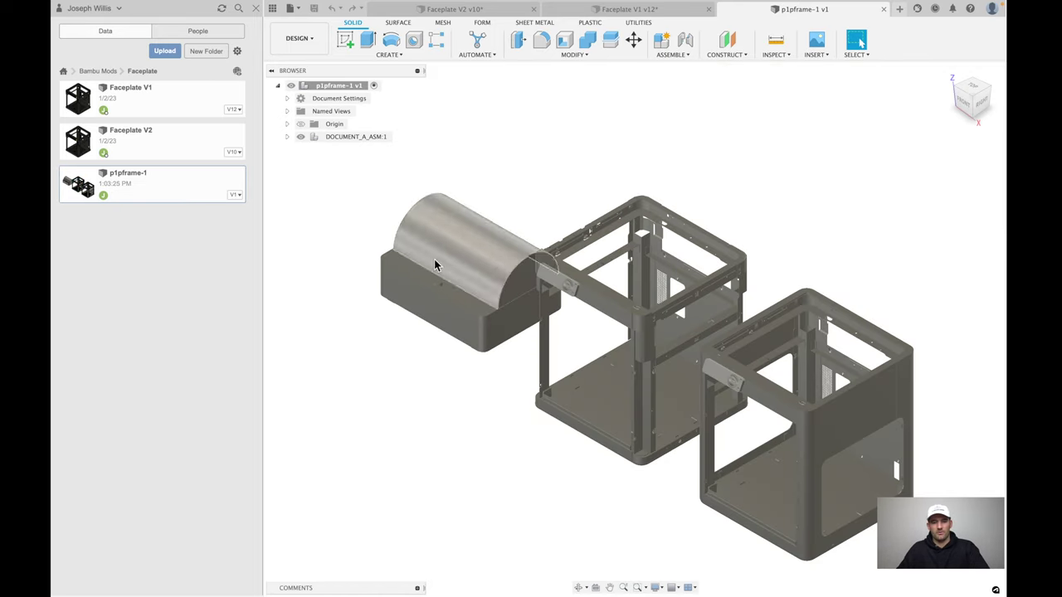
{"action": "scroll", "coordinate": [492, 366], "scroll_direction": "down", "scroll_amount": 2}
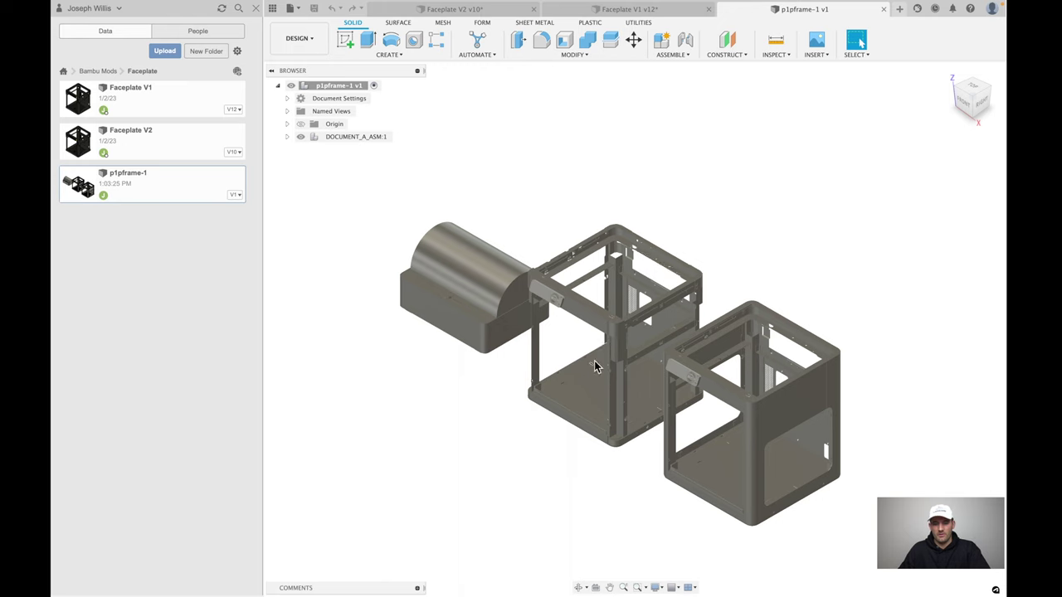
{"action": "middle_click_drag", "start_coordinate": [598, 368], "coordinate": [619, 357], "text": "shift"}
{"action": "scroll", "coordinate": [635, 345], "scroll_direction": "up", "scroll_amount": 3}
{"action": "scroll", "coordinate": [635, 345], "scroll_direction": "up", "scroll_amount": 1}
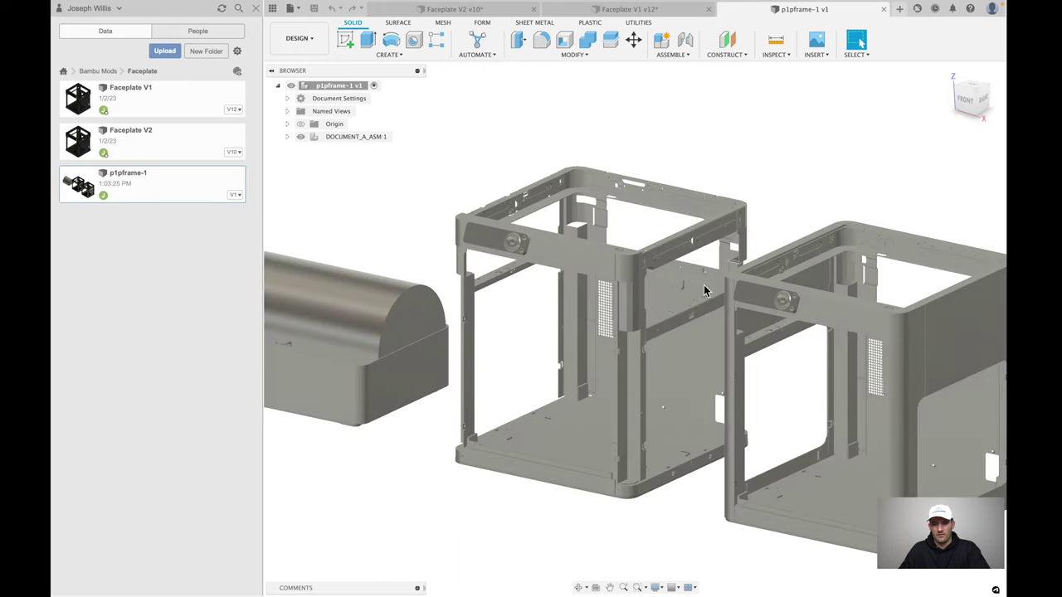
{"action": "scroll", "coordinate": [830, 332], "scroll_direction": "down", "scroll_amount": 3}
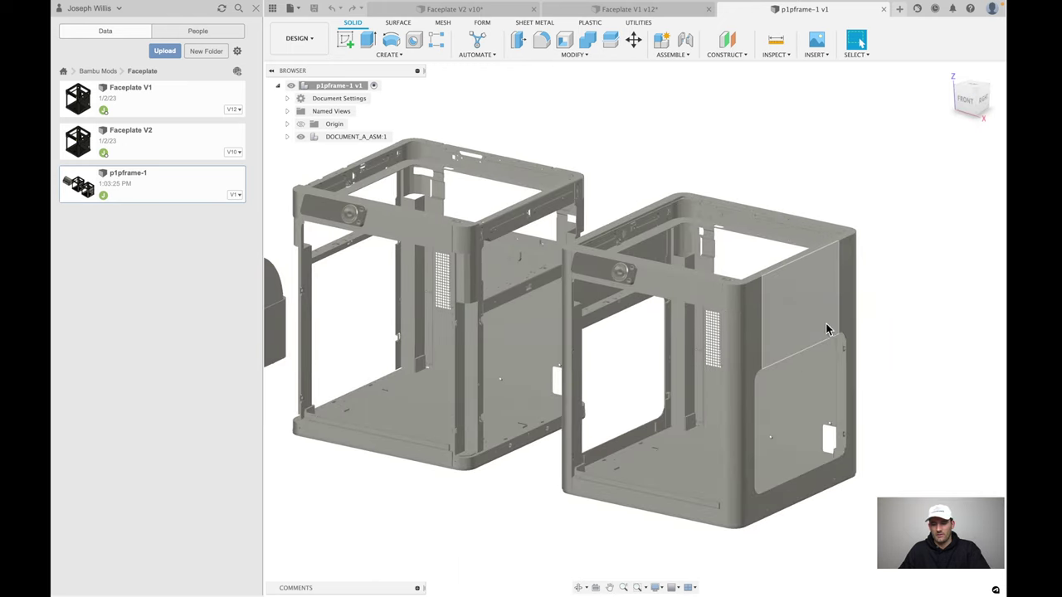
{"action": "middle_click_drag", "start_coordinate": [407, 297], "coordinate": [478, 263]}
Step: Window-select the rounded cover body, delete it, and fit the two remaining frames in view
{"action": "middle_click_drag", "start_coordinate": [395, 230], "coordinate": [465, 230], "text": "shift"}
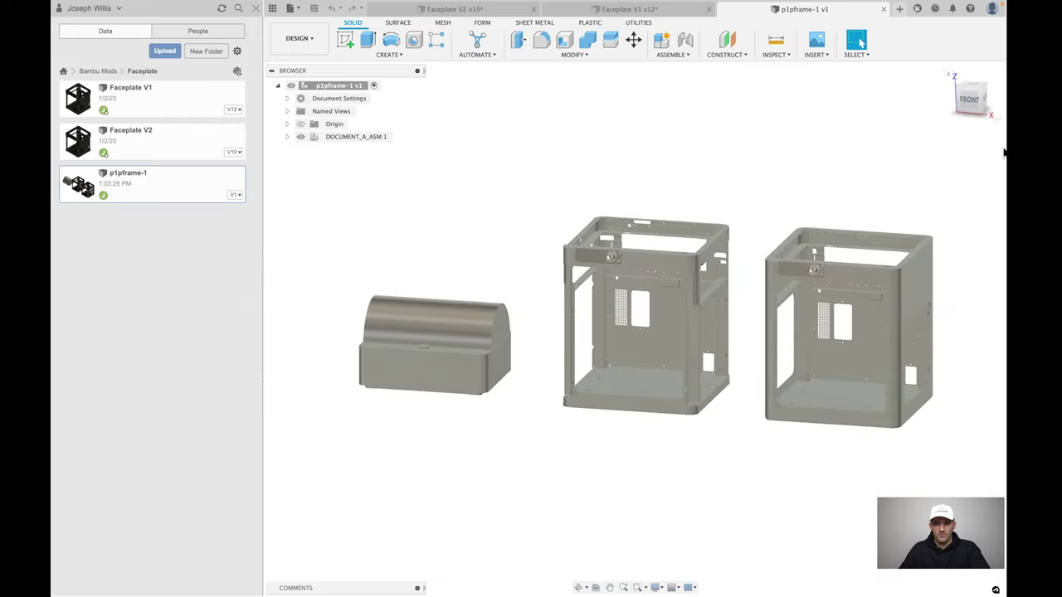
{"action": "left_click", "coordinate": [967, 103]}
{"action": "scroll", "coordinate": [581, 249], "scroll_direction": "up", "scroll_amount": 5}
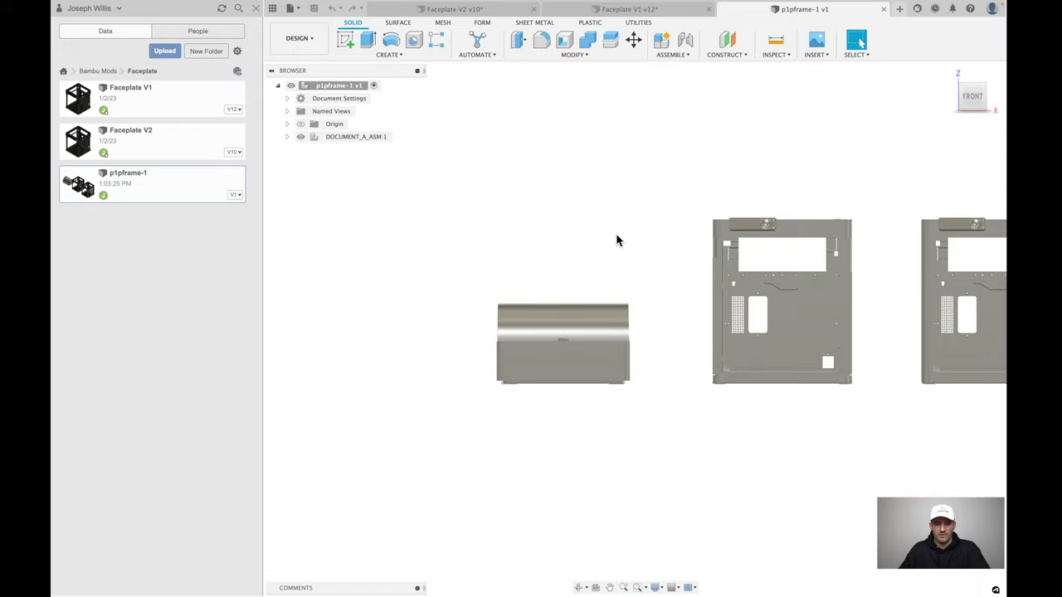
{"action": "middle_click_drag", "start_coordinate": [570, 285], "coordinate": [591, 171]}
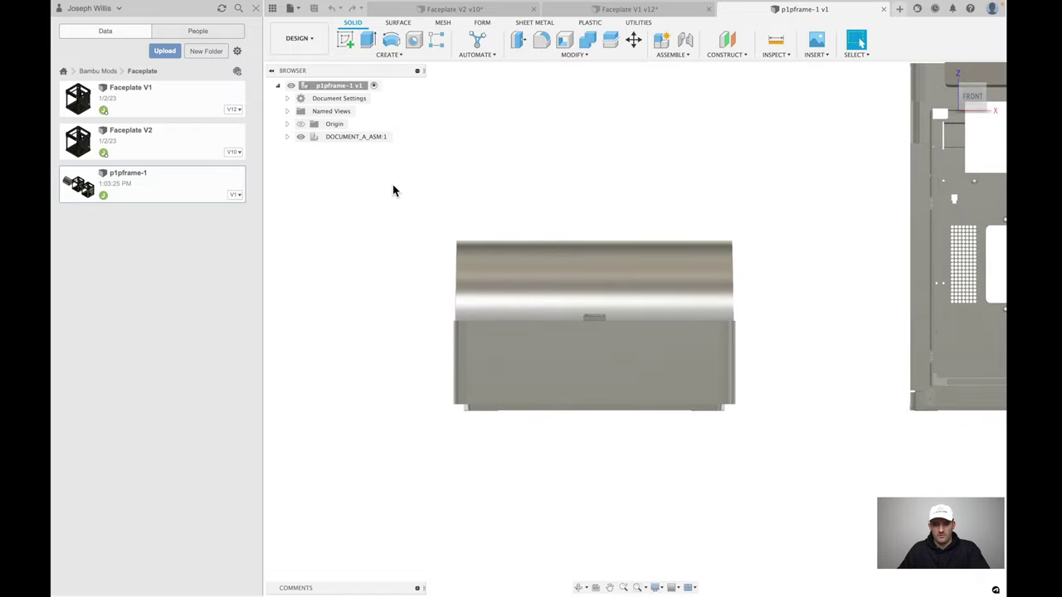
{"action": "left_click_drag", "start_coordinate": [392, 181], "coordinate": [609, 433]}
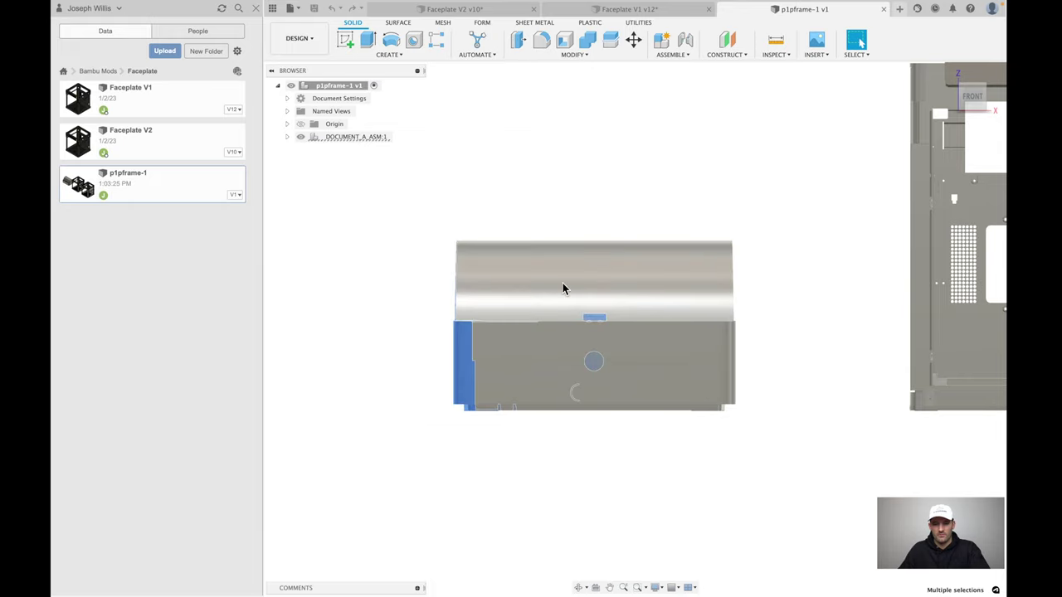
{"action": "left_click", "coordinate": [805, 345]}
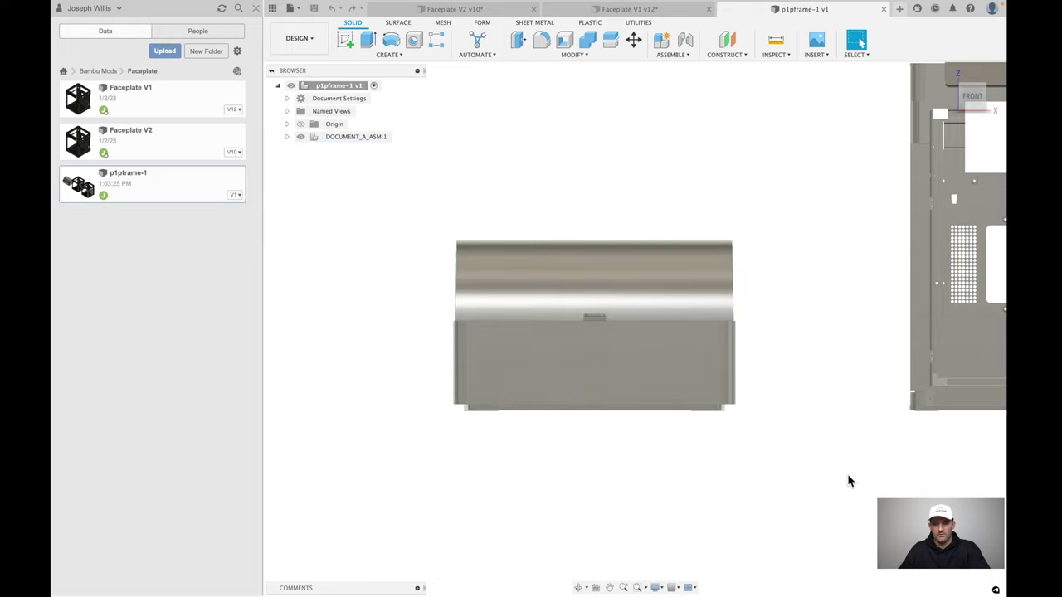
{"action": "left_click_drag", "start_coordinate": [848, 482], "coordinate": [584, 204]}
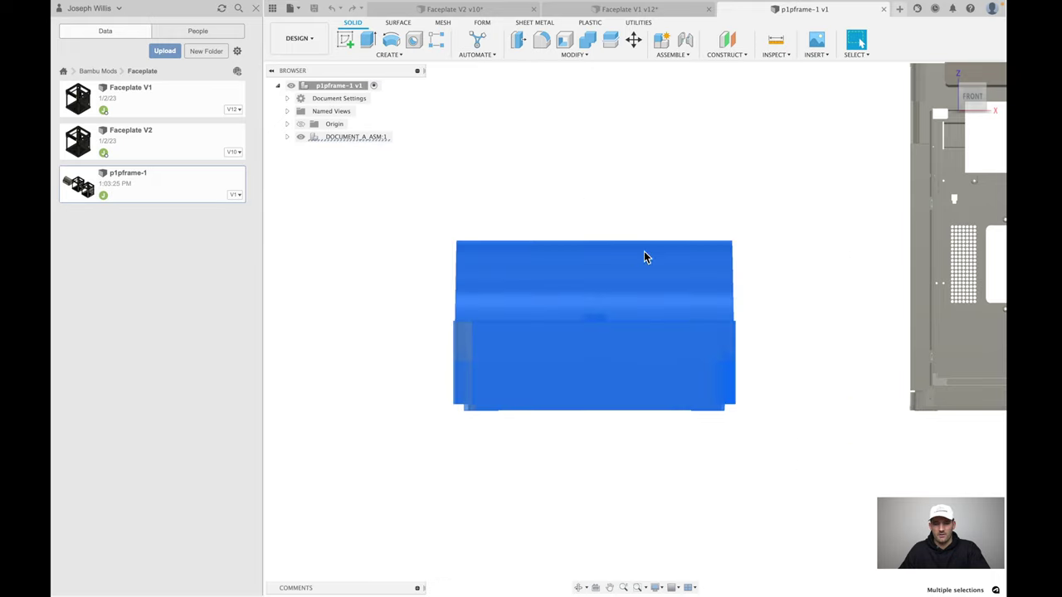
{"action": "left_click", "coordinate": [699, 176]}
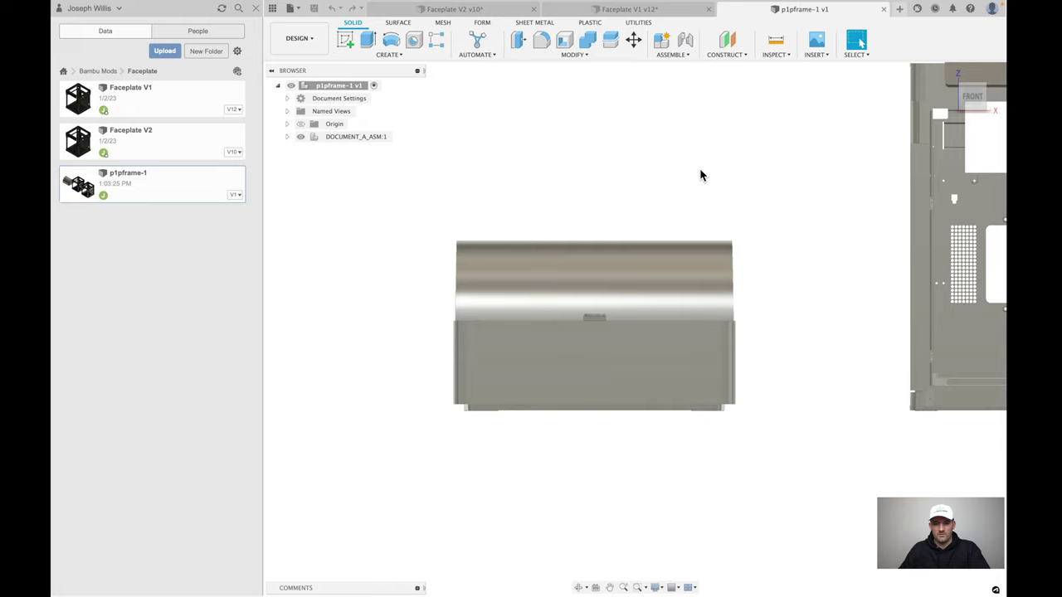
{"action": "key", "text": "F6"}
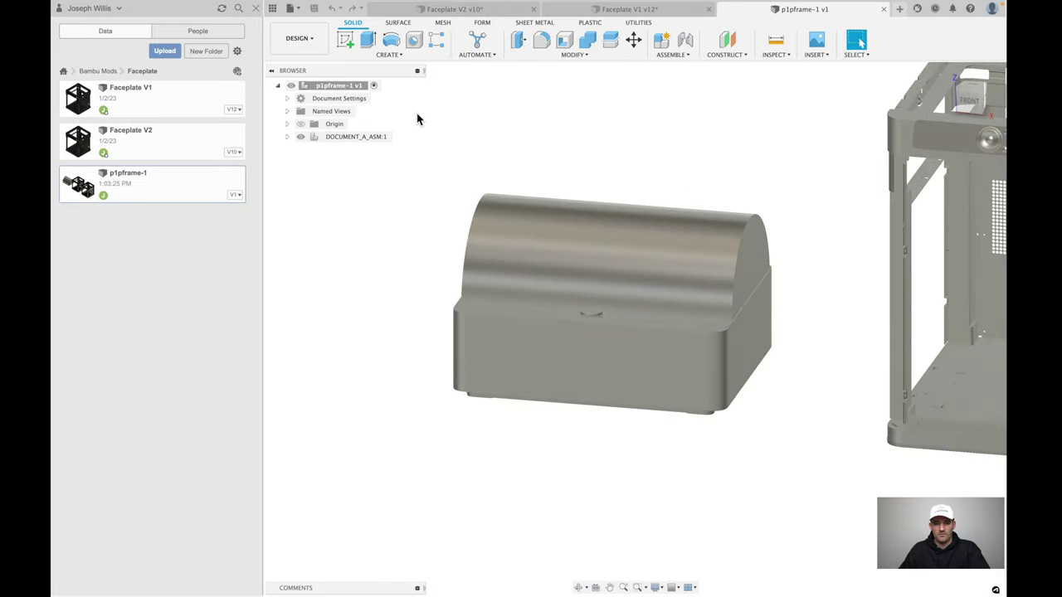
{"action": "left_click_drag", "start_coordinate": [417, 113], "coordinate": [784, 485]}
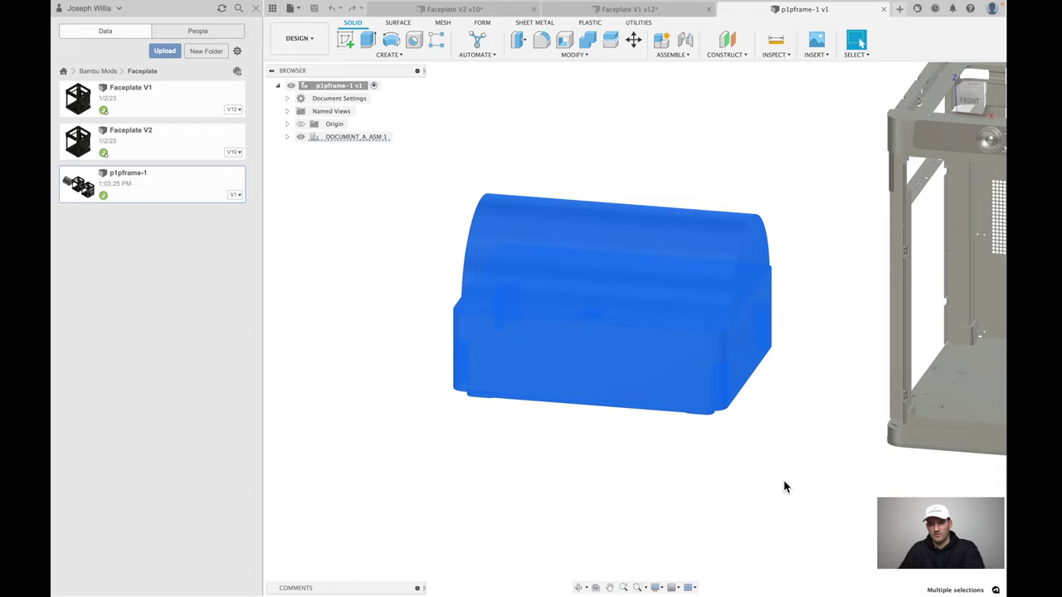
{"action": "key", "text": "Delete"}
{"action": "key", "text": "F6"}
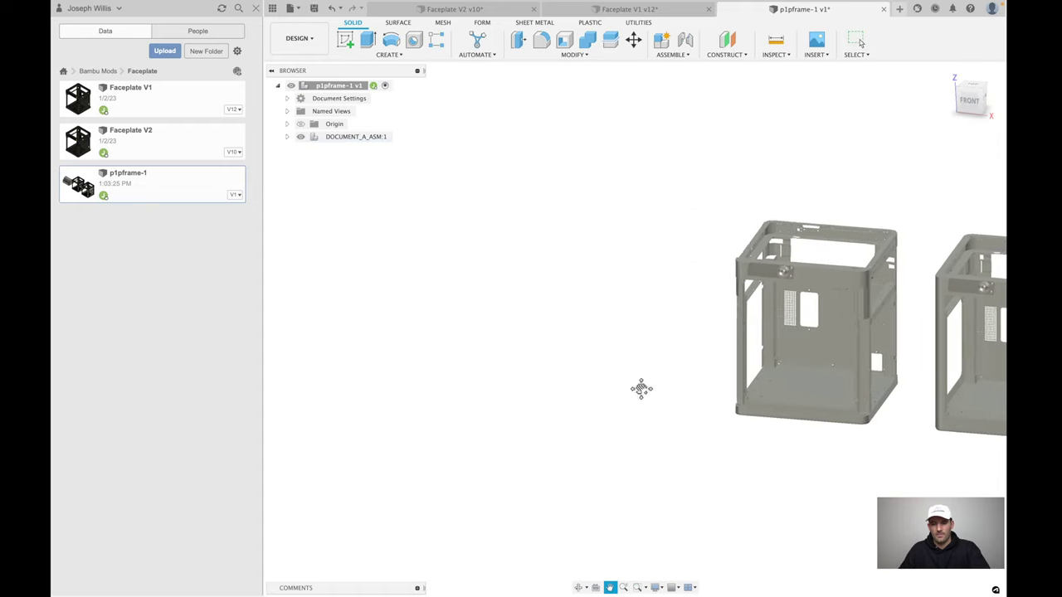
{"action": "key", "text": "F6"}
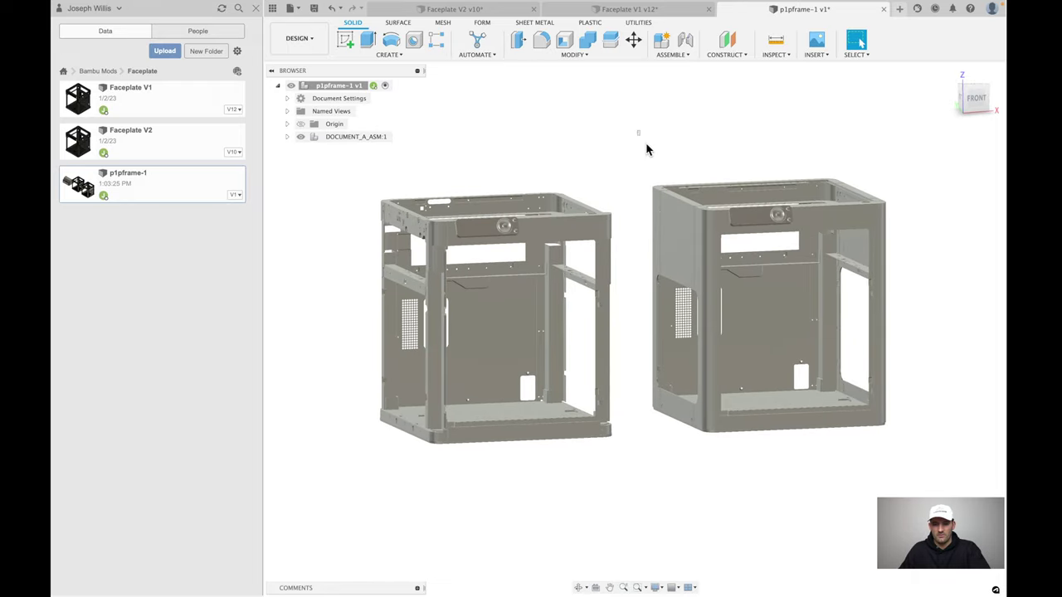
{"action": "left_click_drag", "start_coordinate": [638, 131], "coordinate": [910, 492]}
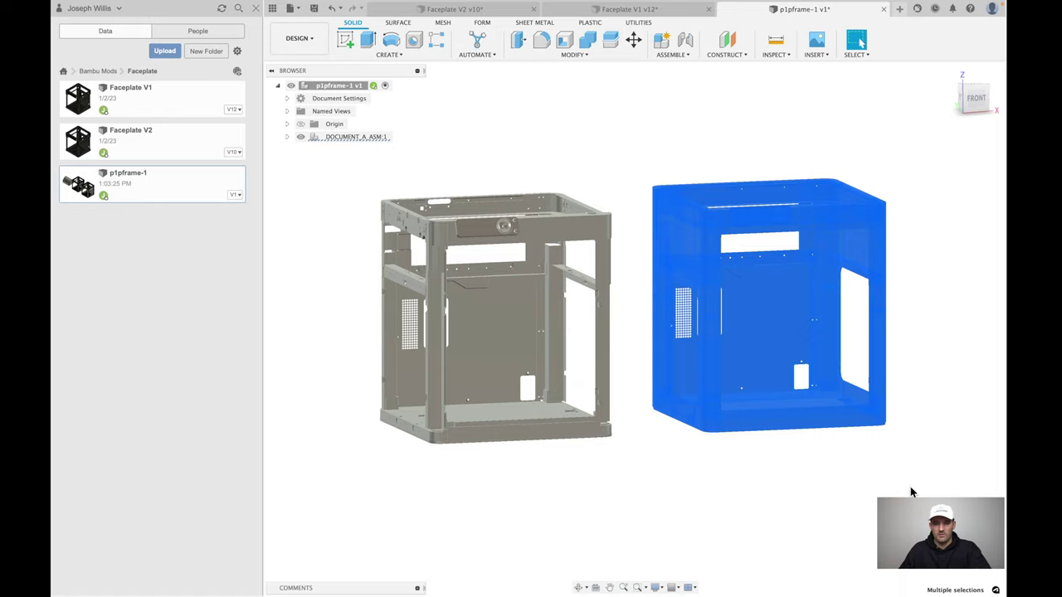
{"action": "key", "text": "Delete"}
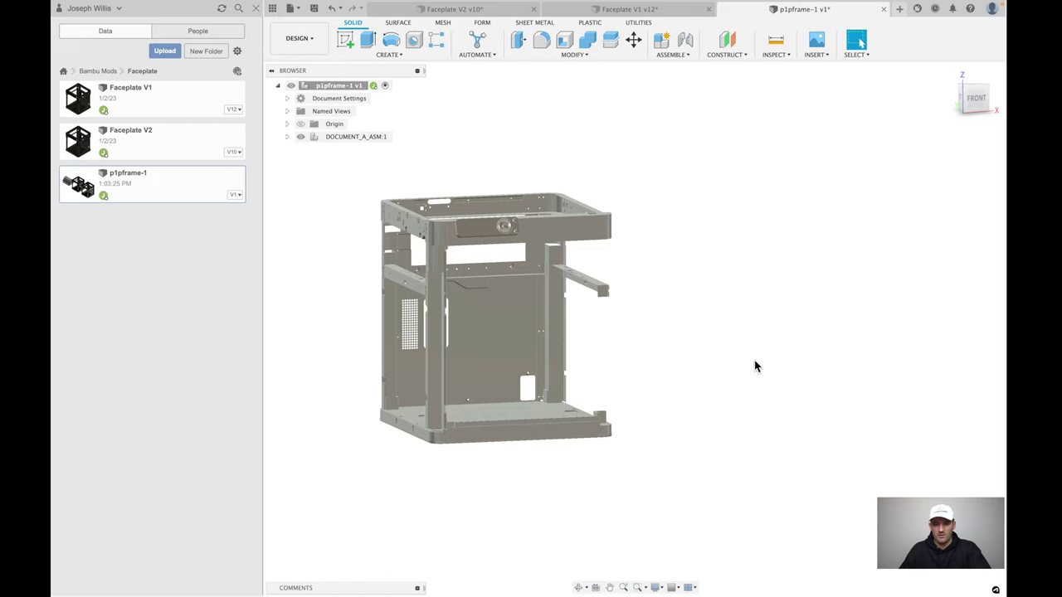
{"action": "key", "text": "ctrl+z"}
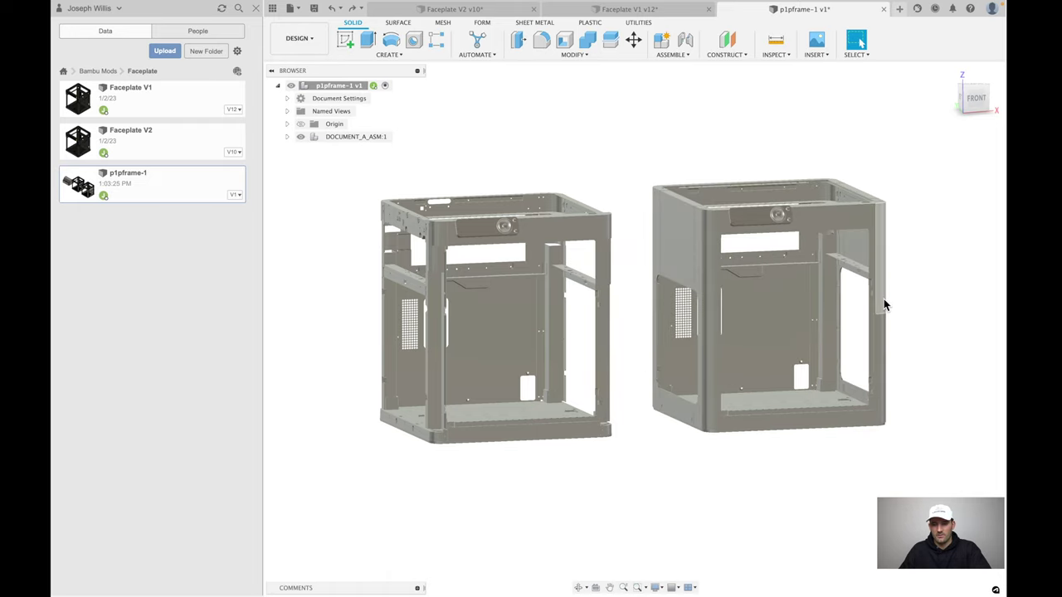
{"action": "left_click", "coordinate": [883, 298]}
Step: Identify the frame components in the Browser and nest C_A:1 inside the assembly component
{"action": "left_click", "coordinate": [288, 137]}
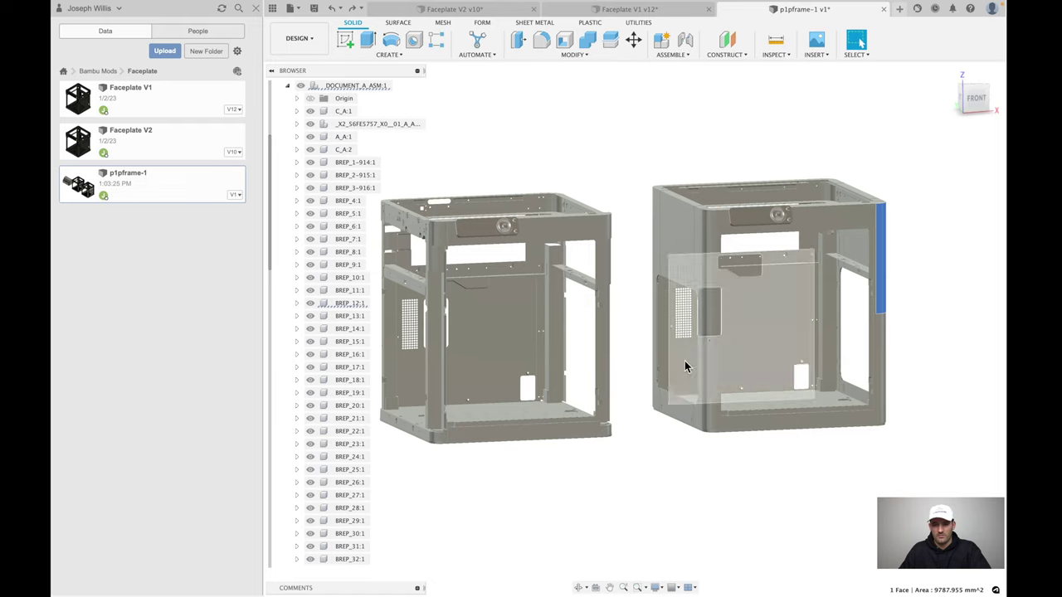
{"action": "left_click", "coordinate": [868, 423]}
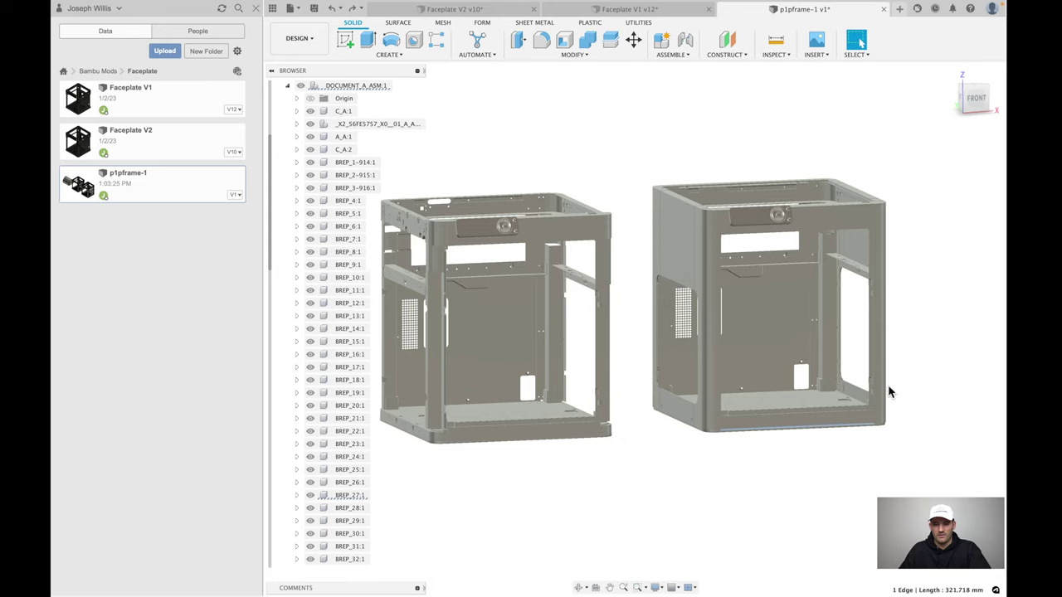
{"action": "scroll", "coordinate": [890, 393], "scroll_direction": "down", "scroll_amount": 2}
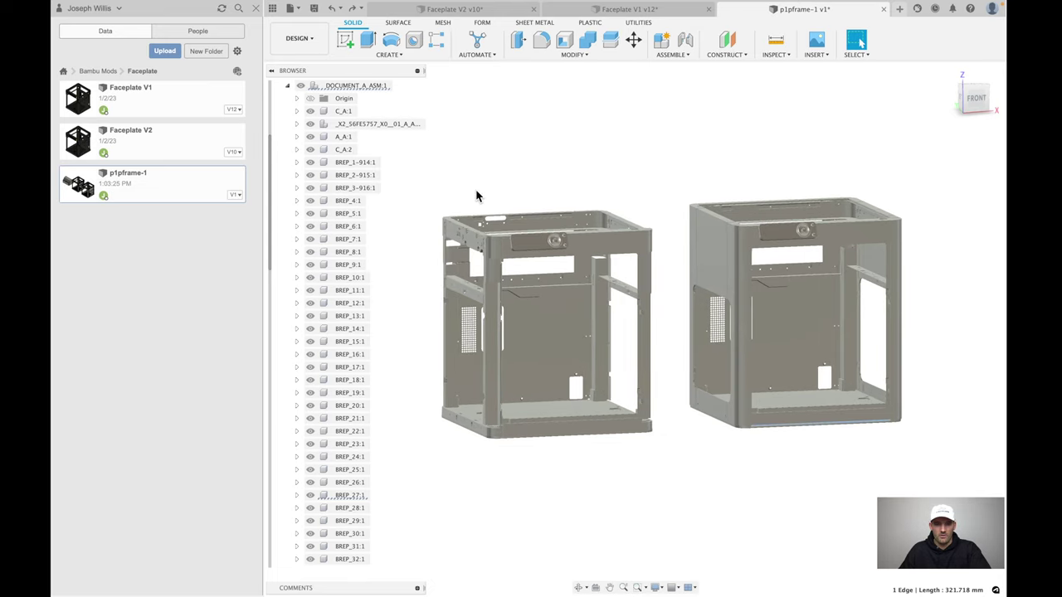
{"action": "left_click", "coordinate": [790, 236]}
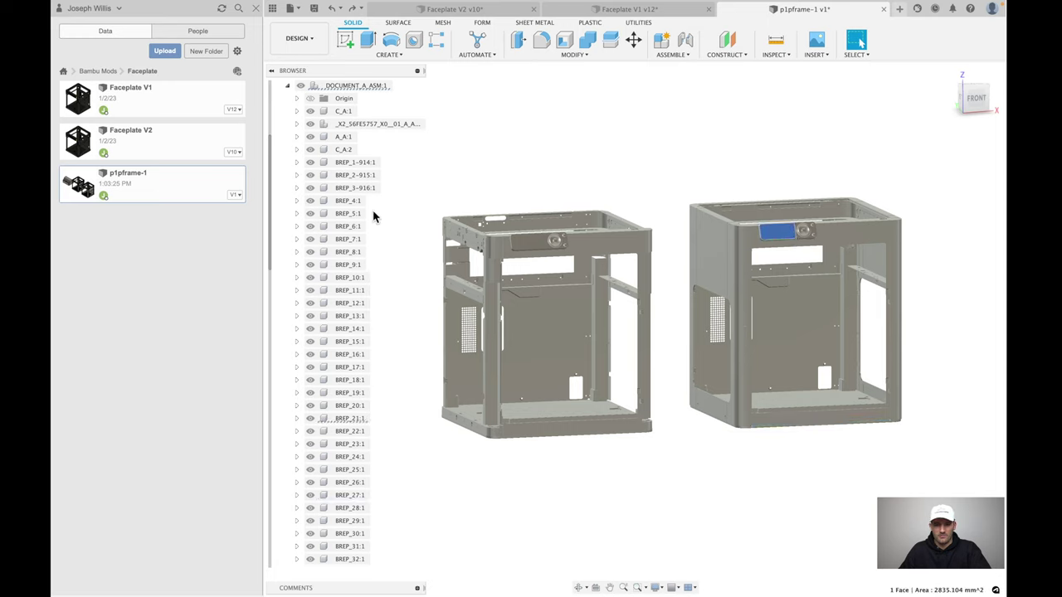
{"action": "left_click", "coordinate": [345, 137]}
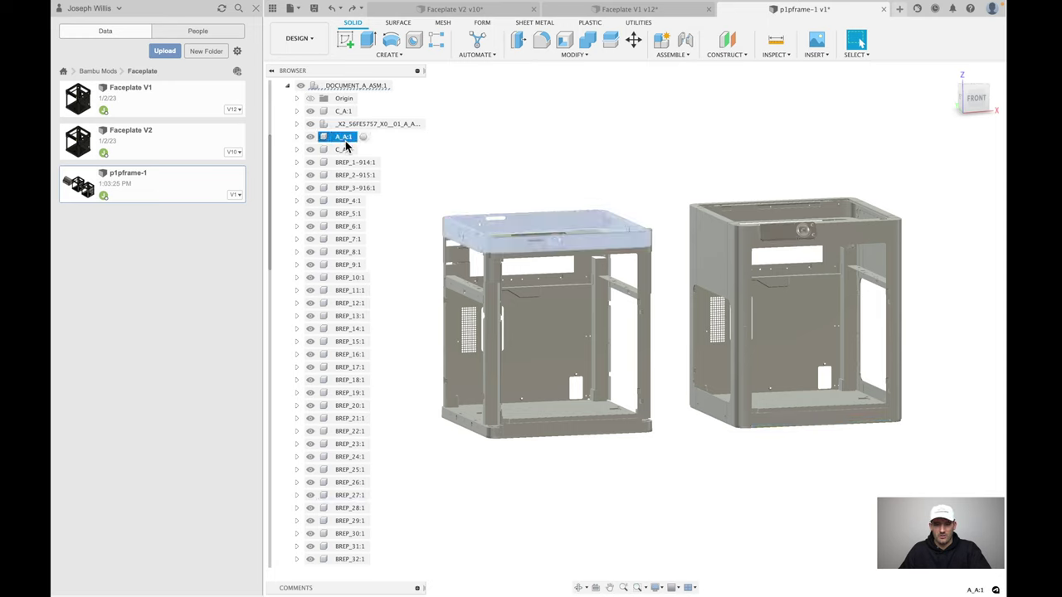
{"action": "left_click", "coordinate": [344, 150]}
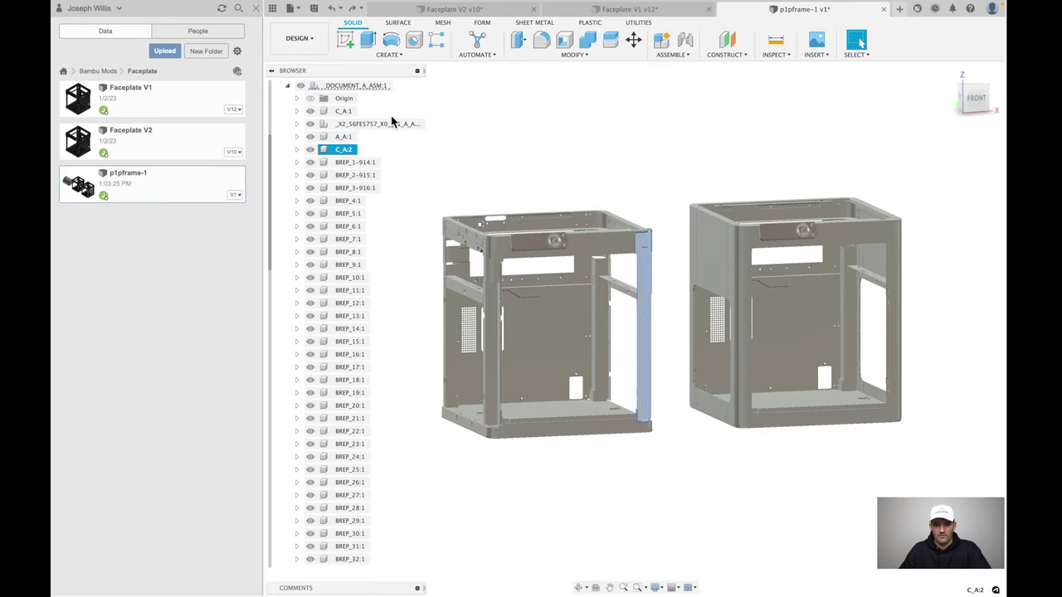
{"action": "left_click", "coordinate": [343, 110]}
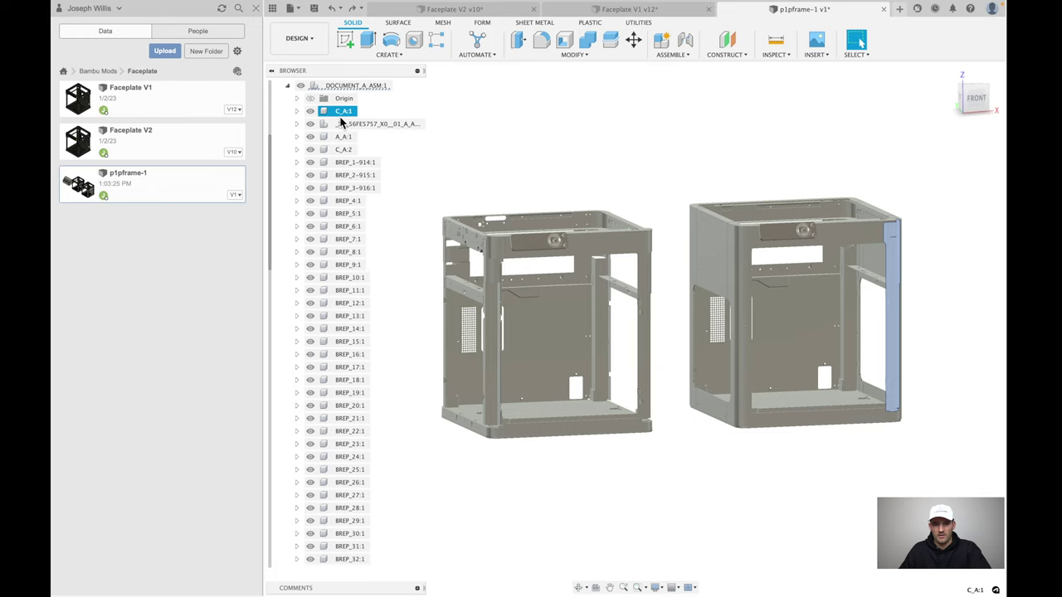
{"action": "left_click_drag", "start_coordinate": [355, 111], "coordinate": [358, 125]}
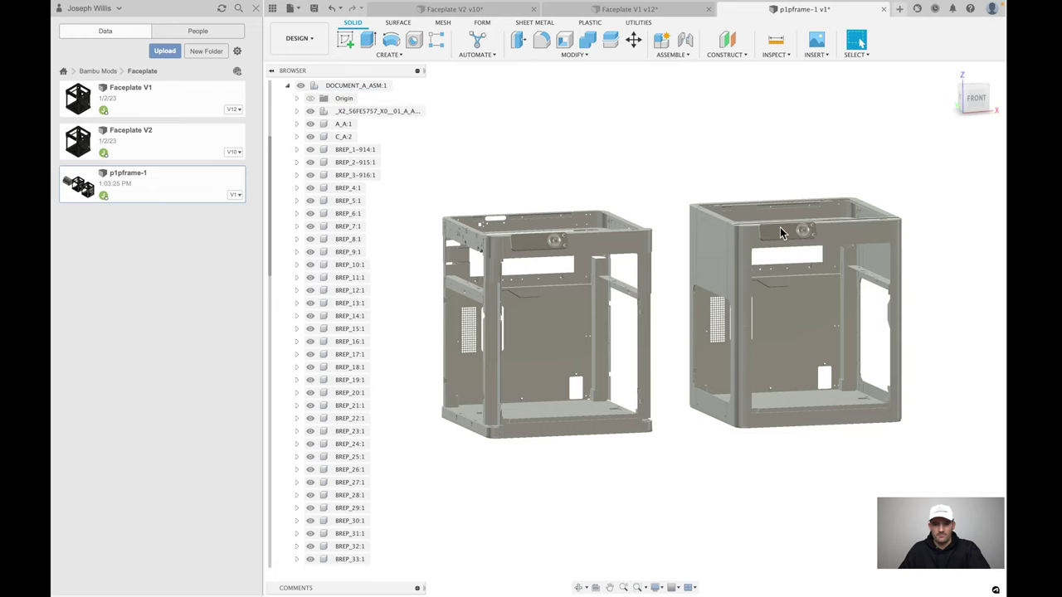
Step: Delete the 31 right-frame parts BREP_6–BREP_36 plus panels BREP_4 and BREP_5
{"action": "left_click", "coordinate": [351, 214]}
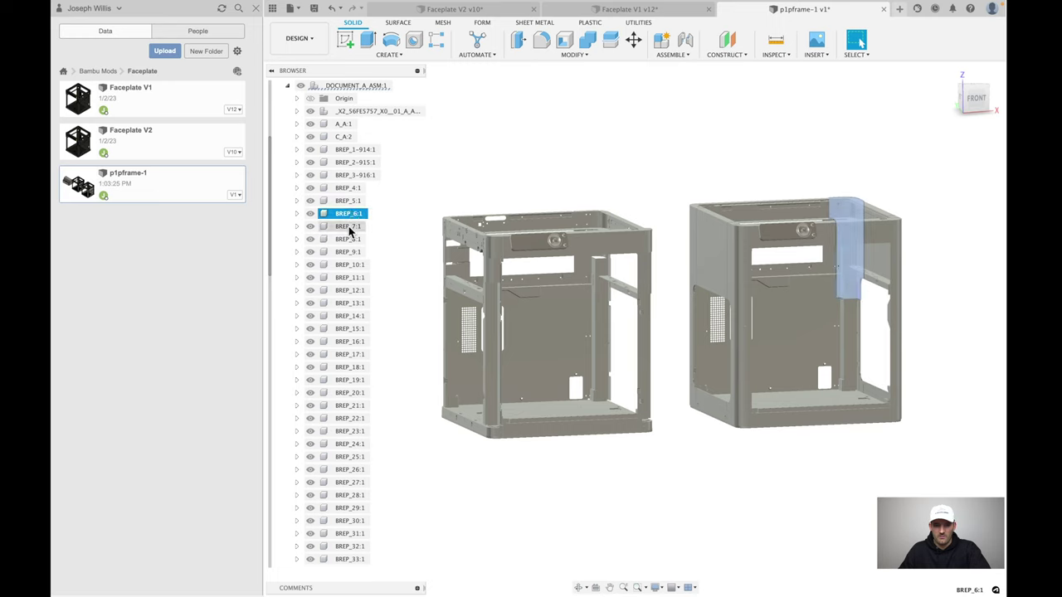
{"action": "scroll", "coordinate": [353, 332], "scroll_direction": "down", "scroll_amount": 4}
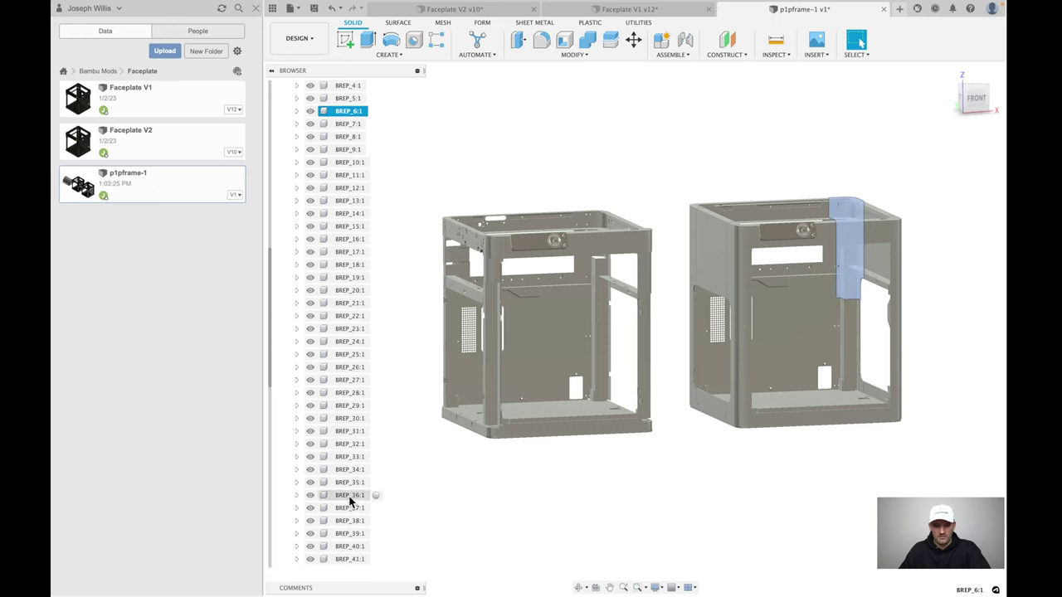
{"action": "left_click", "coordinate": [349, 496], "text": "shift"}
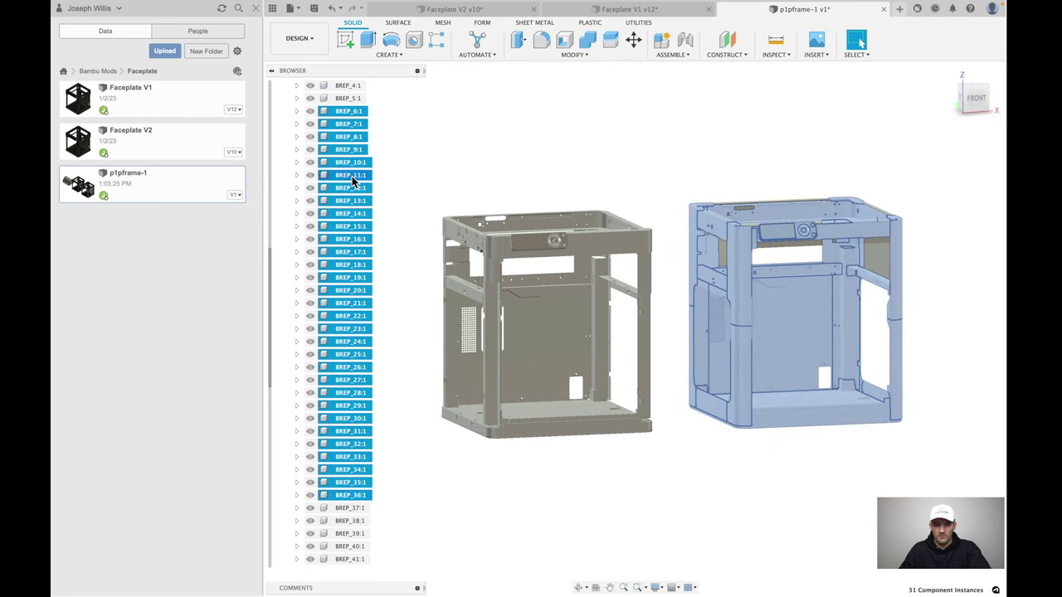
{"action": "key", "text": "Delete"}
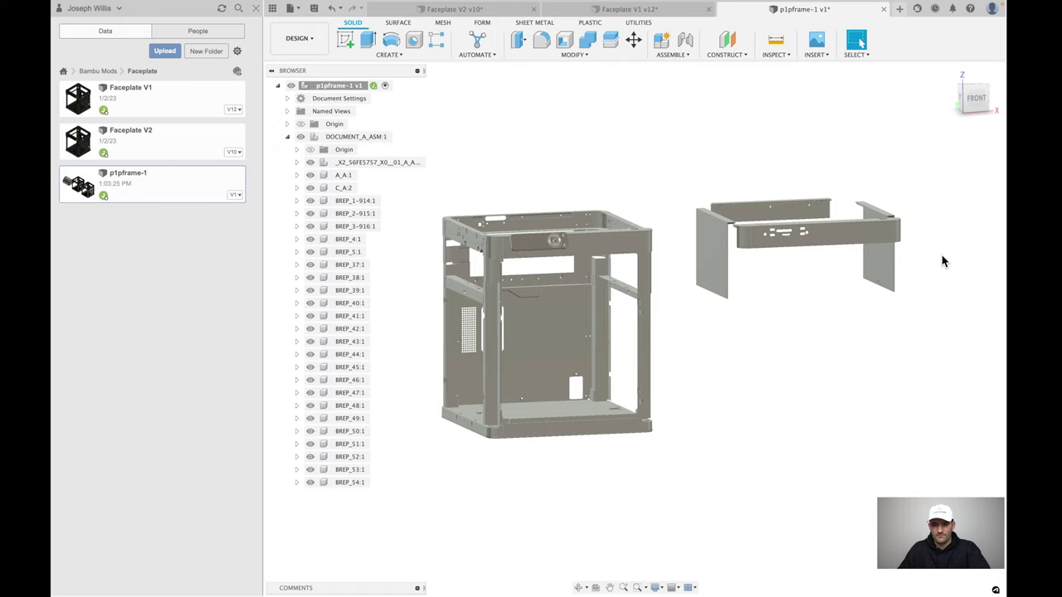
{"action": "left_click", "coordinate": [894, 266]}
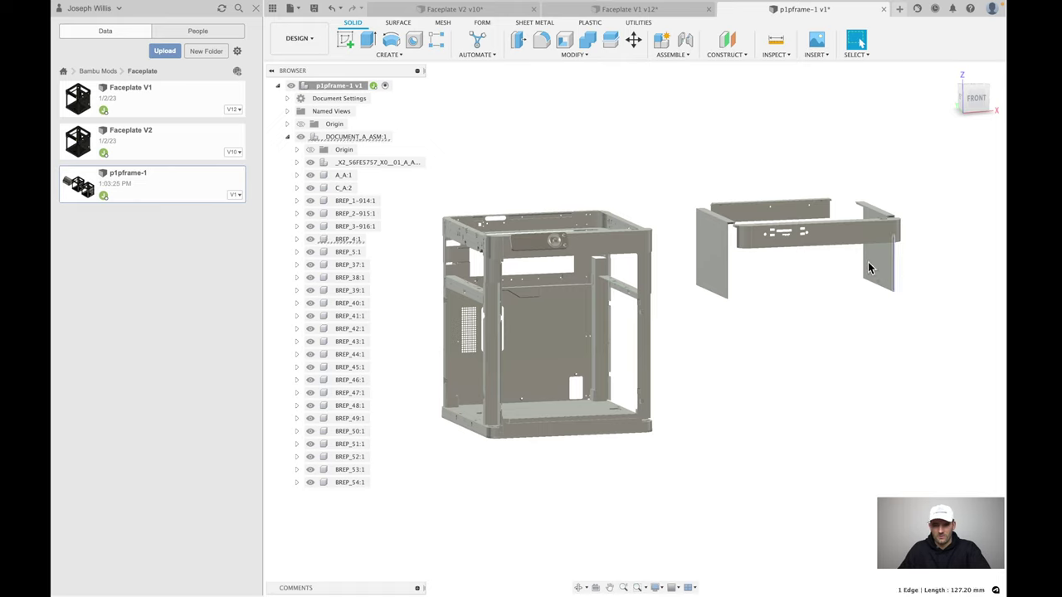
{"action": "left_click", "coordinate": [349, 240]}
{"action": "key", "text": "Delete"}
{"action": "left_click", "coordinate": [348, 240]}
{"action": "key", "text": "Delete"}
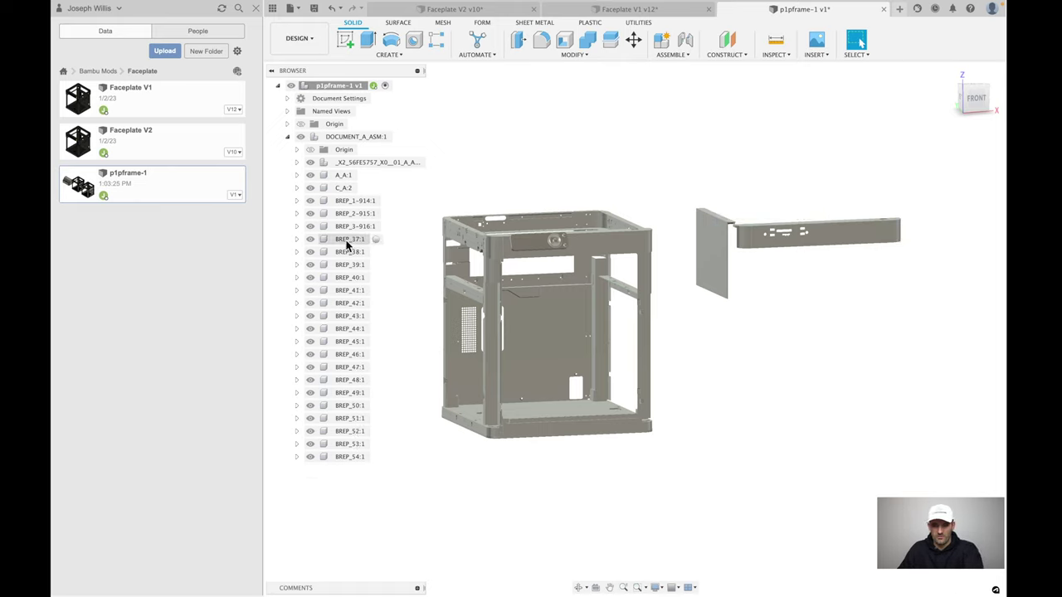
Step: Delete the leftover faceplate BREP_2-915 and side panel BREP_3-916, keeping BREP_1-914
{"action": "left_click", "coordinate": [347, 240]}
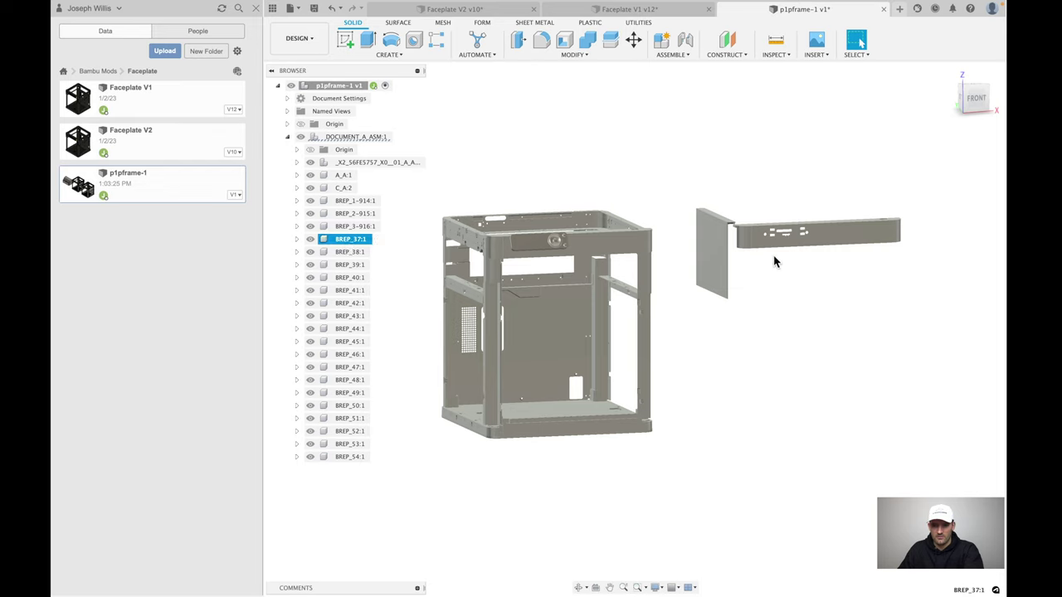
{"action": "left_click", "coordinate": [779, 240]}
{"action": "left_click", "coordinate": [349, 214]}
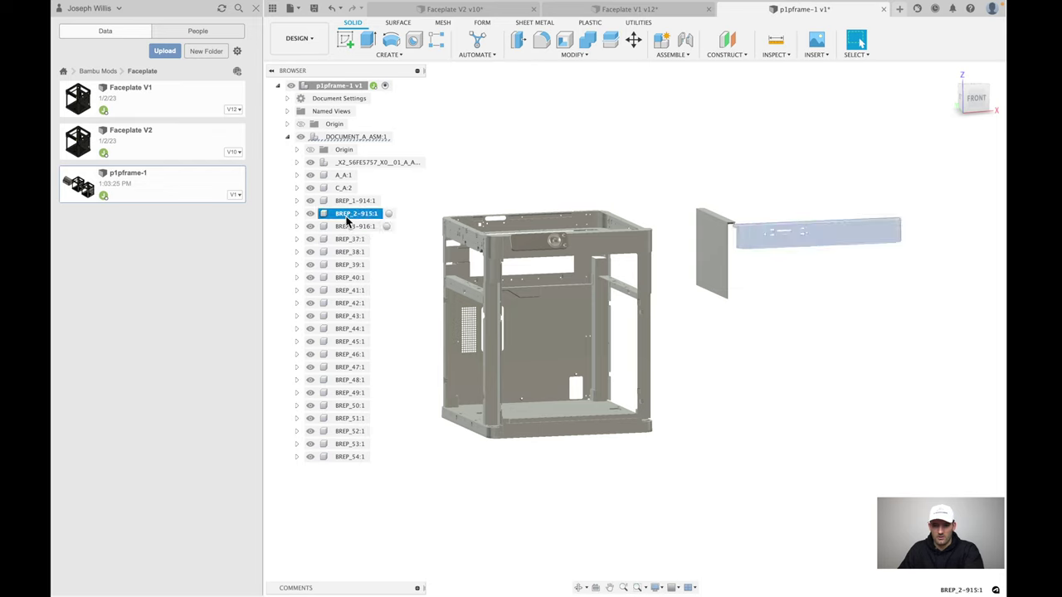
{"action": "key", "text": "Delete"}
{"action": "left_click", "coordinate": [355, 211]}
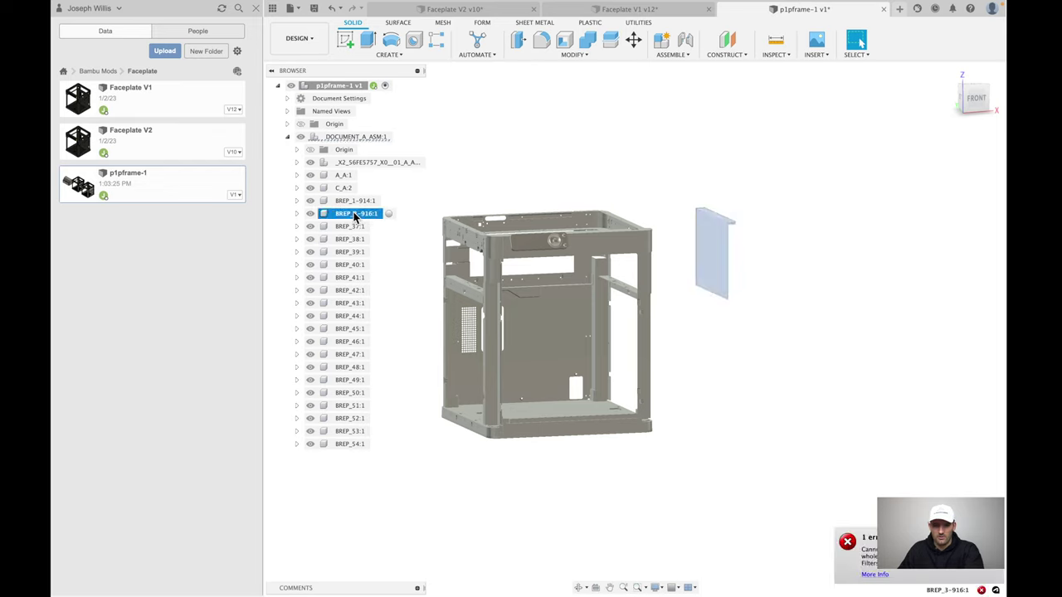
{"action": "key", "text": "Delete"}
{"action": "left_click", "coordinate": [353, 202]}
{"action": "left_click", "coordinate": [723, 220]}
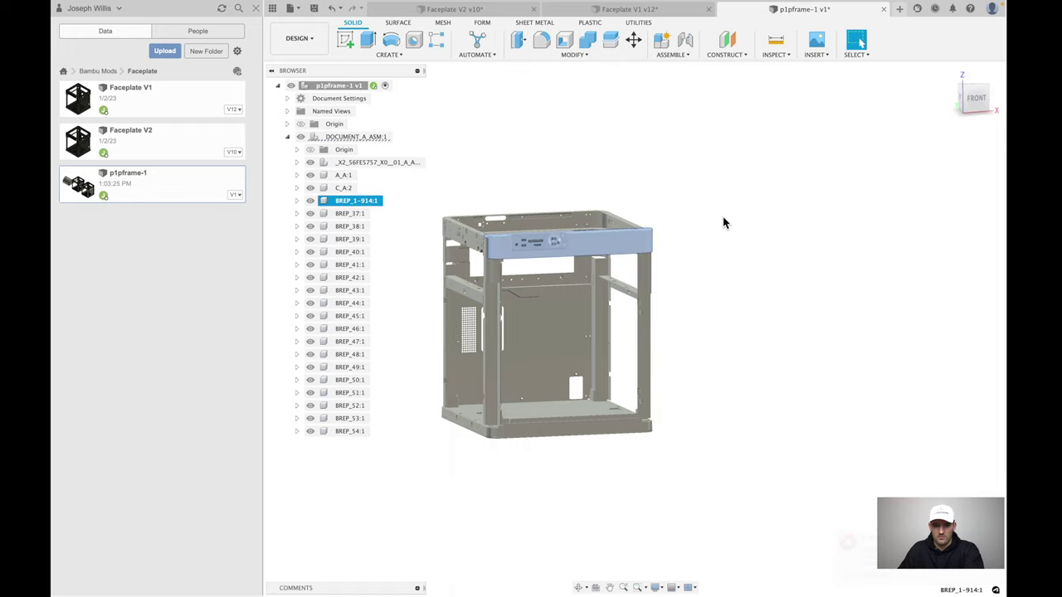
{"action": "scroll", "coordinate": [793, 287], "scroll_direction": "down", "scroll_amount": 2}
{"action": "middle_click_drag", "start_coordinate": [798, 297], "coordinate": [871, 325], "text": "shift"}
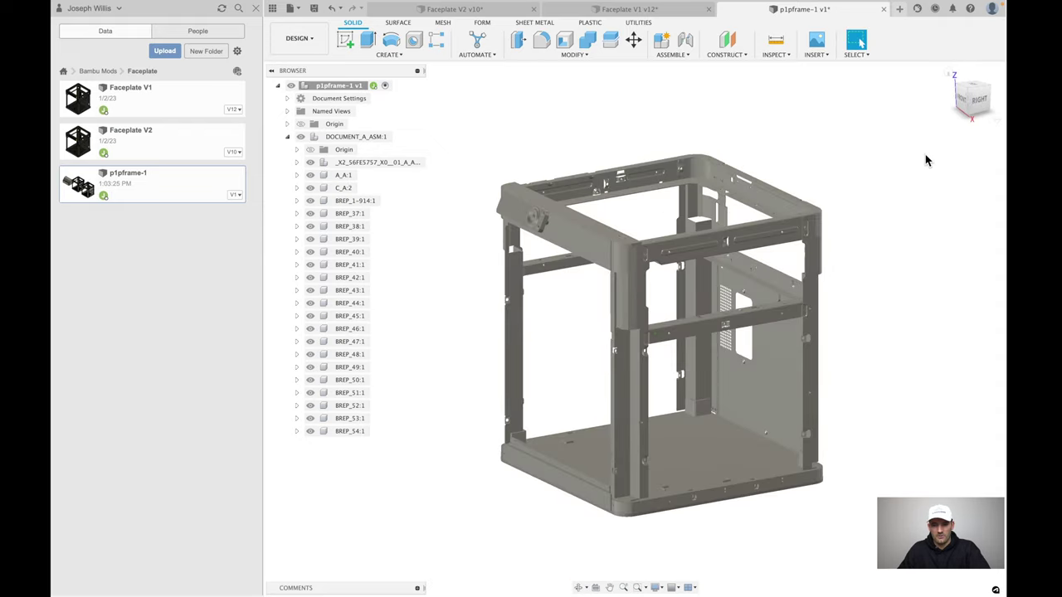
{"action": "left_click", "coordinate": [948, 73]}
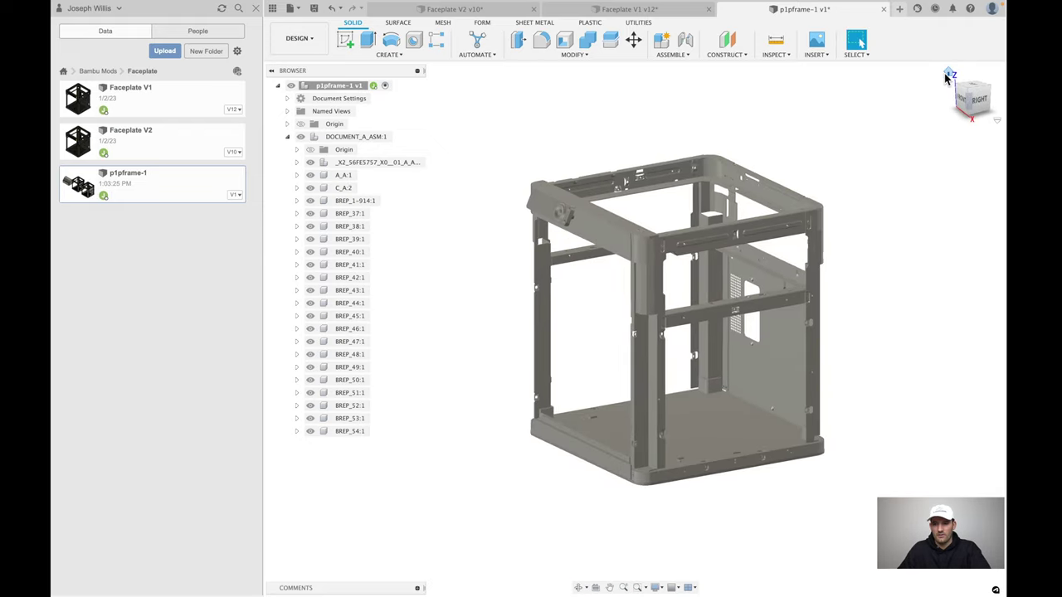
{"action": "scroll", "coordinate": [889, 156], "scroll_direction": "down", "scroll_amount": 2}
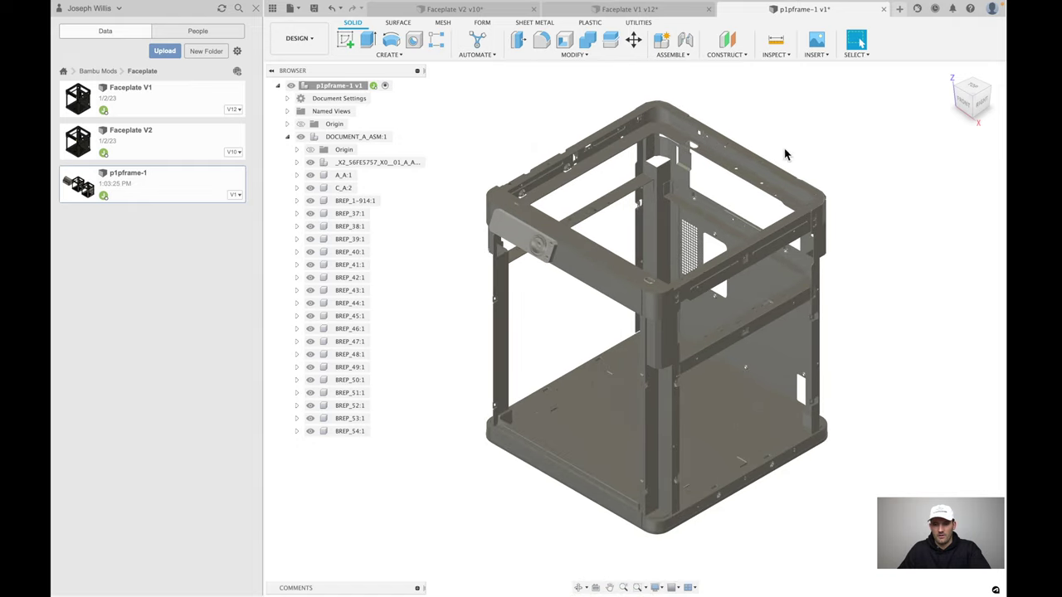
{"action": "left_click_drag", "start_coordinate": [765, 171], "coordinate": [799, 243]}
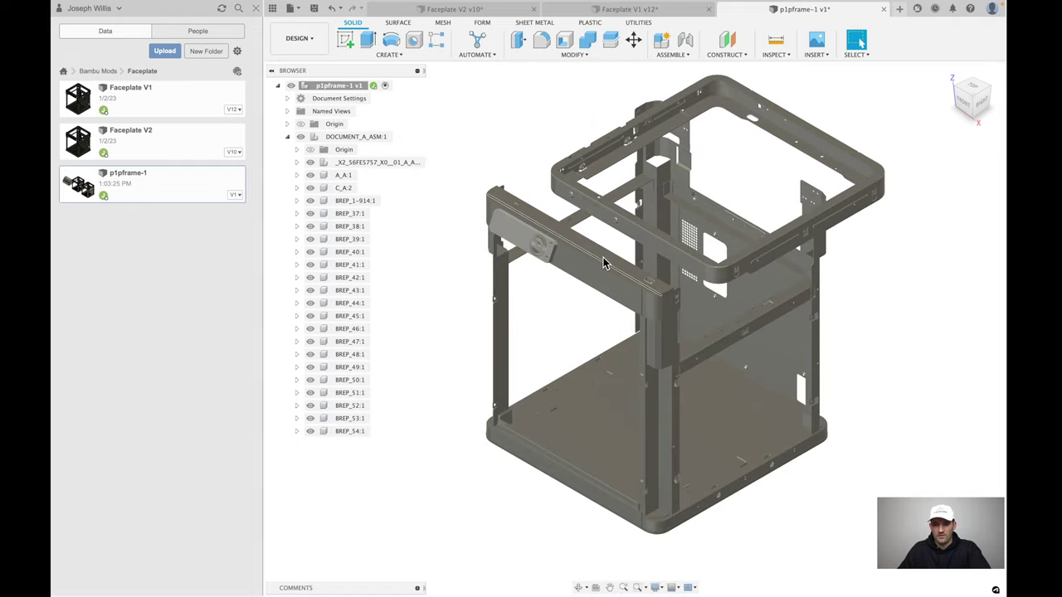
{"action": "left_click_drag", "start_coordinate": [604, 262], "coordinate": [558, 276]}
{"action": "left_click_drag", "start_coordinate": [663, 357], "coordinate": [692, 365]}
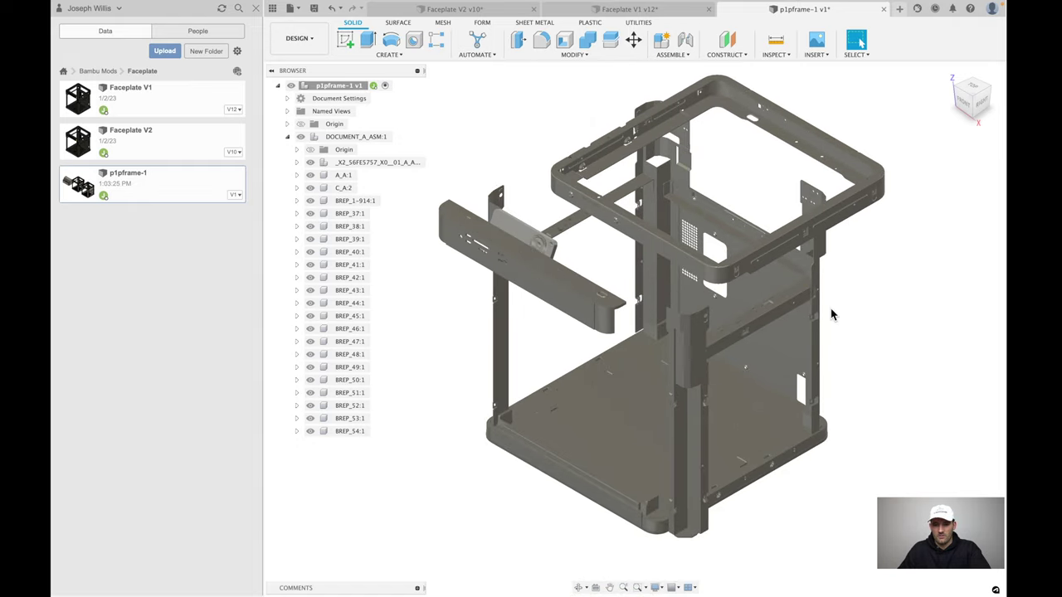
{"action": "key", "text": "super+z"}
{"action": "key", "text": "super+z"}
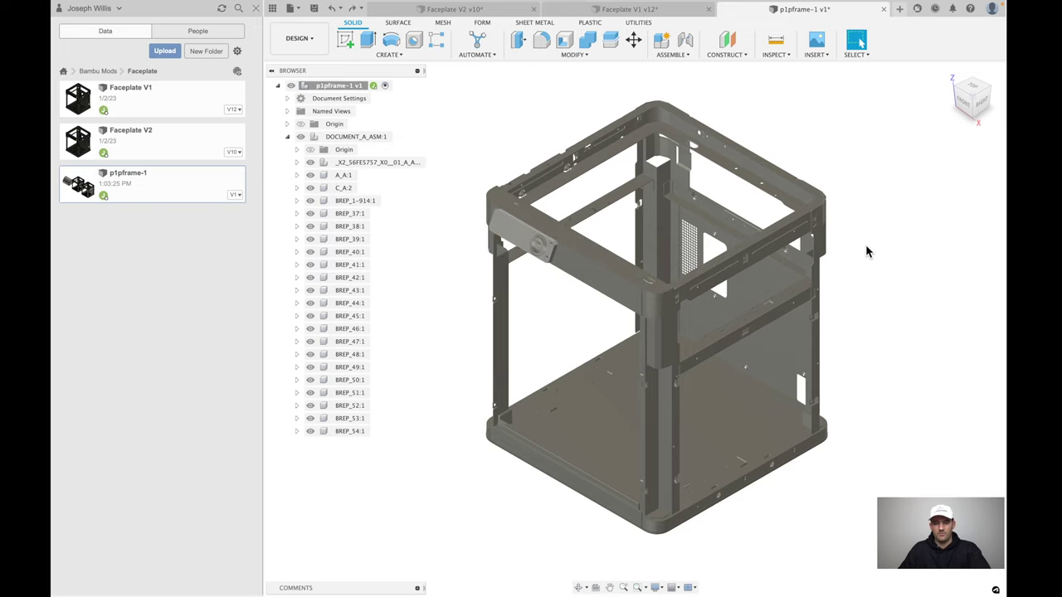
{"action": "key", "text": "F6"}
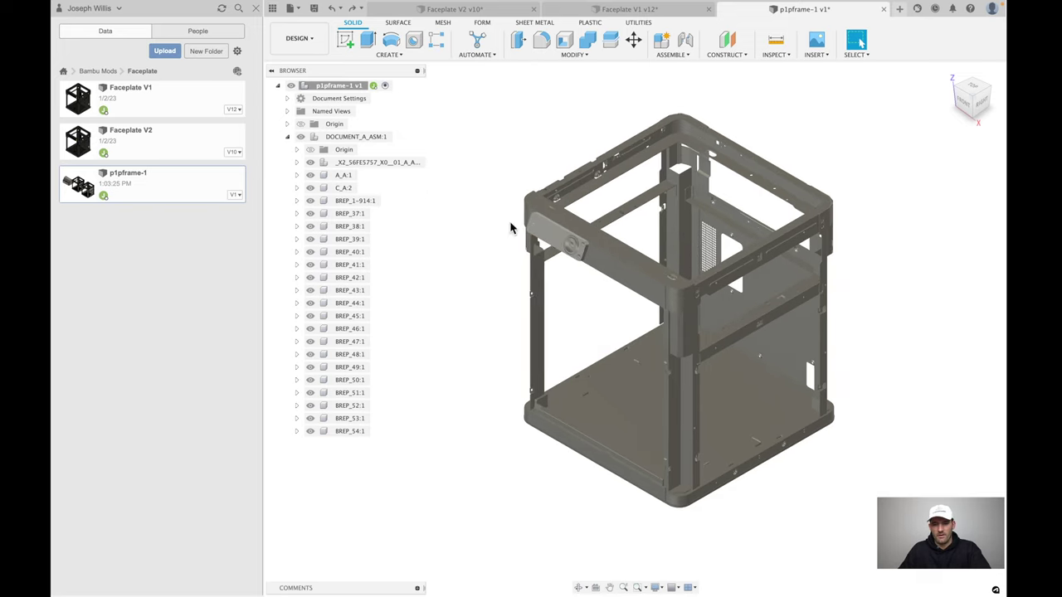
{"action": "middle_click_drag", "start_coordinate": [512, 227], "coordinate": [534, 197], "text": "shift"}
{"action": "scroll", "coordinate": [608, 200], "scroll_direction": "up", "scroll_amount": 5}
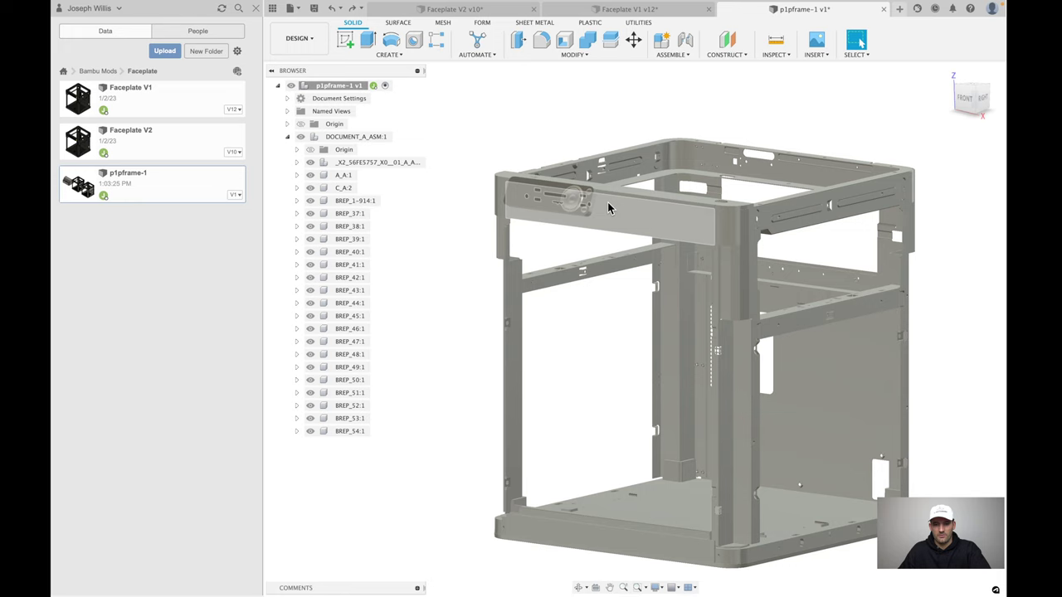
{"action": "middle_click_drag", "start_coordinate": [655, 181], "coordinate": [593, 237], "text": "shift"}
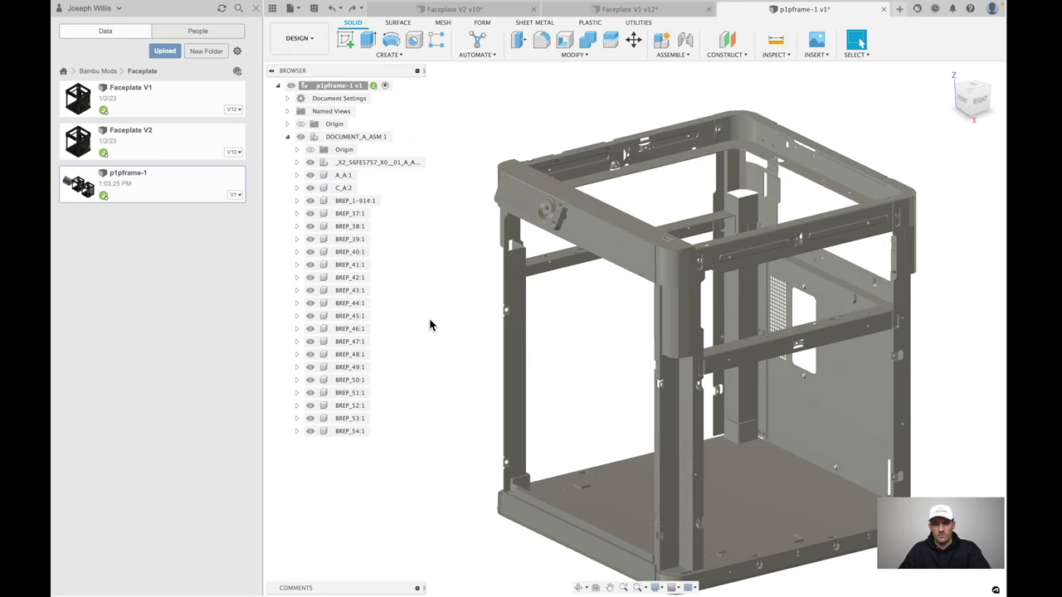
{"action": "scroll", "coordinate": [446, 229], "scroll_direction": "down", "scroll_amount": 2}
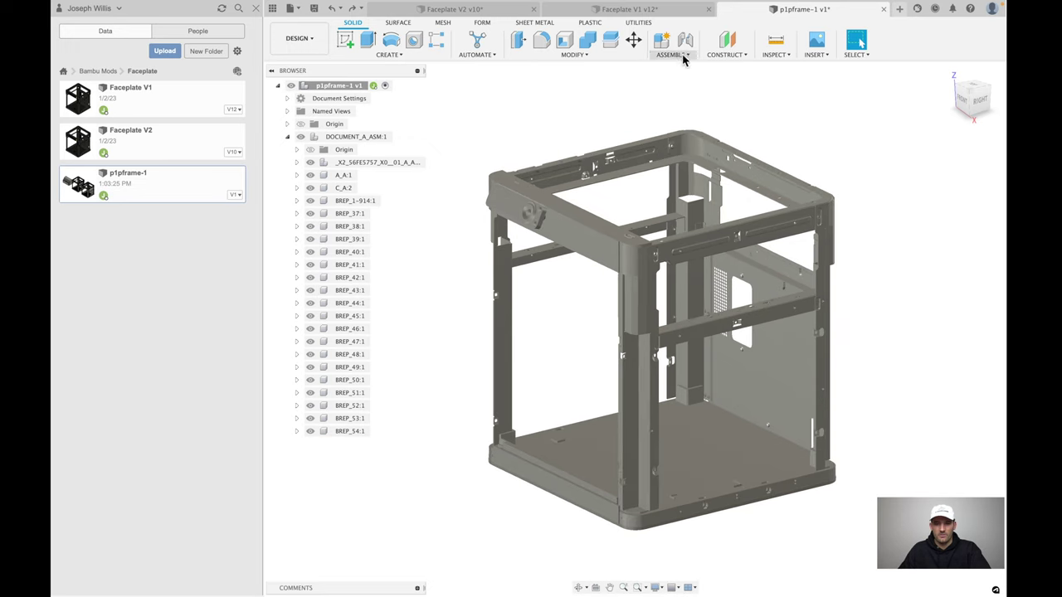
{"action": "left_click", "coordinate": [672, 54]}
{"action": "left_click", "coordinate": [581, 114]}
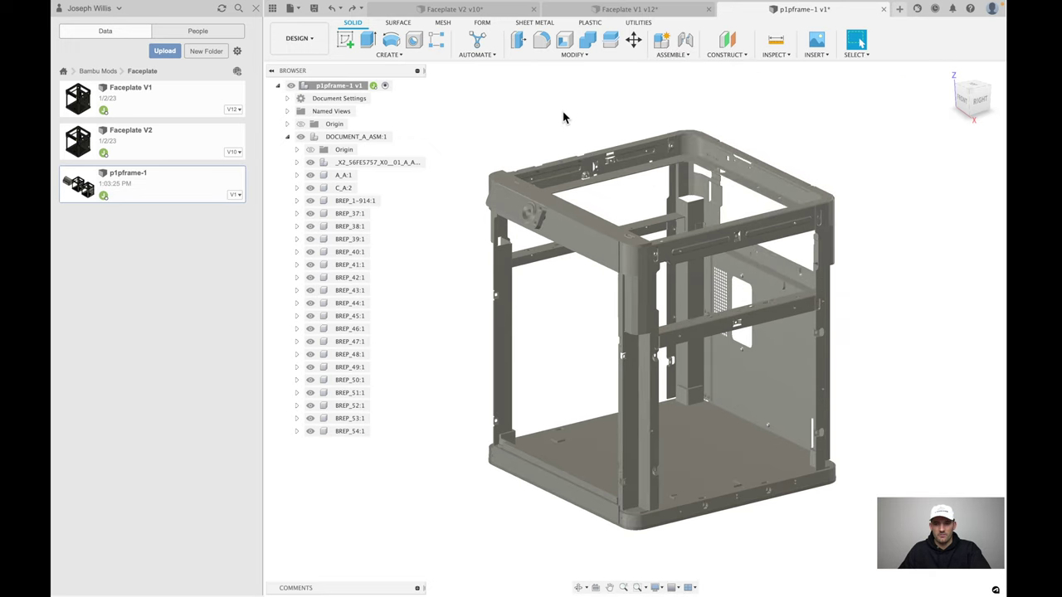
{"action": "middle_click_drag", "start_coordinate": [579, 110], "coordinate": [600, 111], "text": "shift"}
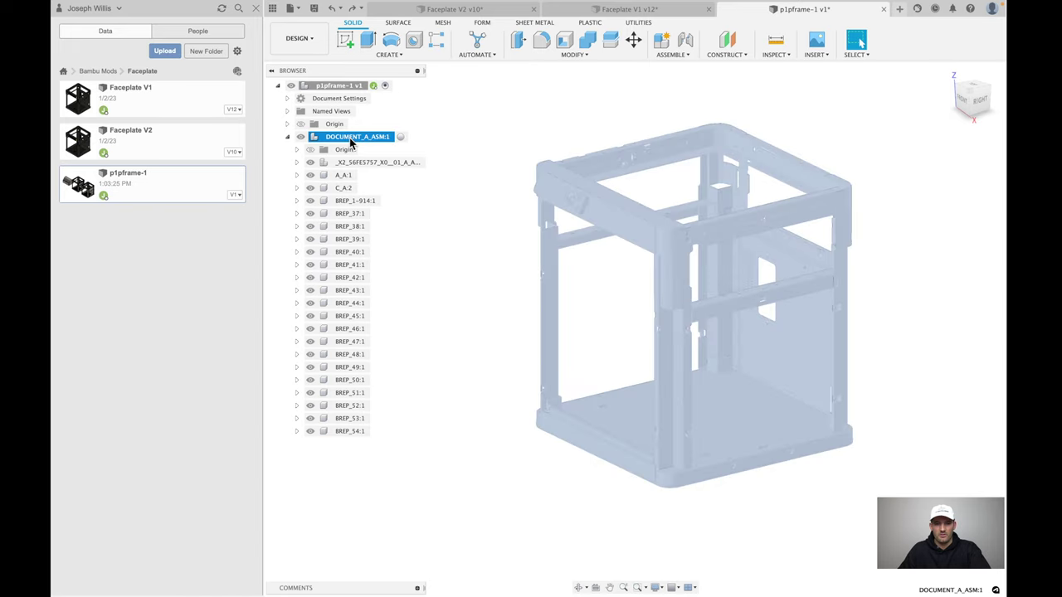
Step: Lock all 26 parts of DOCUMENT_A_ASM:1 into a rigid group
{"action": "left_click", "coordinate": [352, 137]}
{"action": "right_click", "coordinate": [349, 140]}
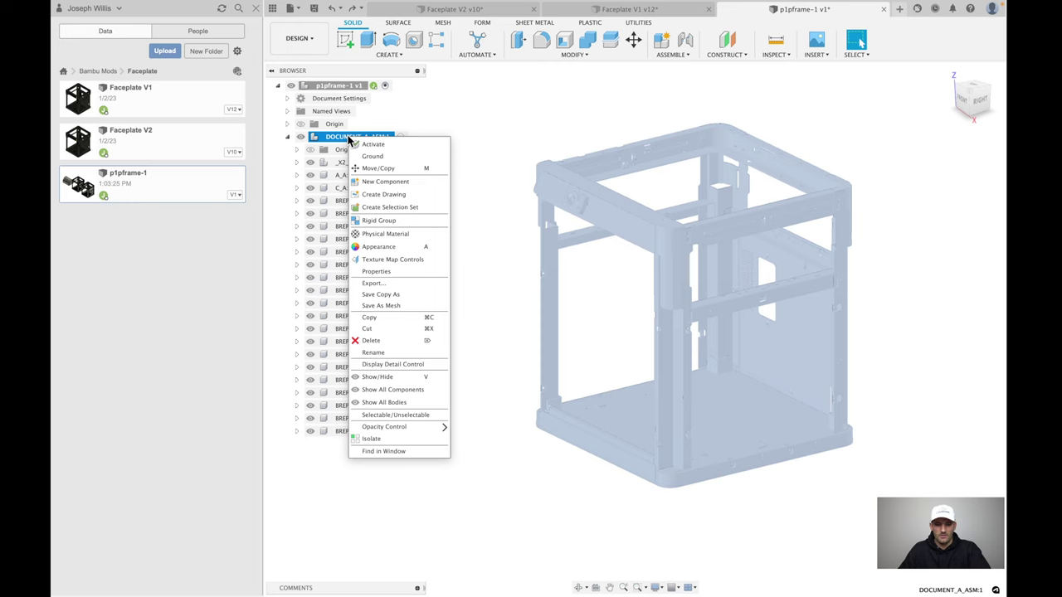
{"action": "left_click", "coordinate": [390, 222]}
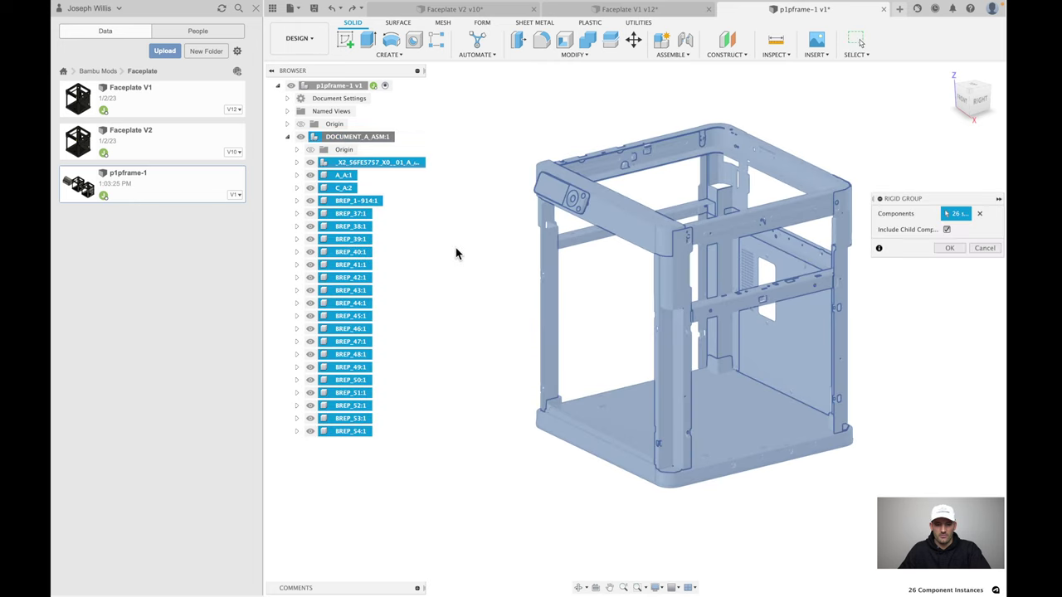
{"action": "left_click", "coordinate": [949, 248]}
{"action": "left_click_drag", "start_coordinate": [765, 160], "coordinate": [764, 141]}
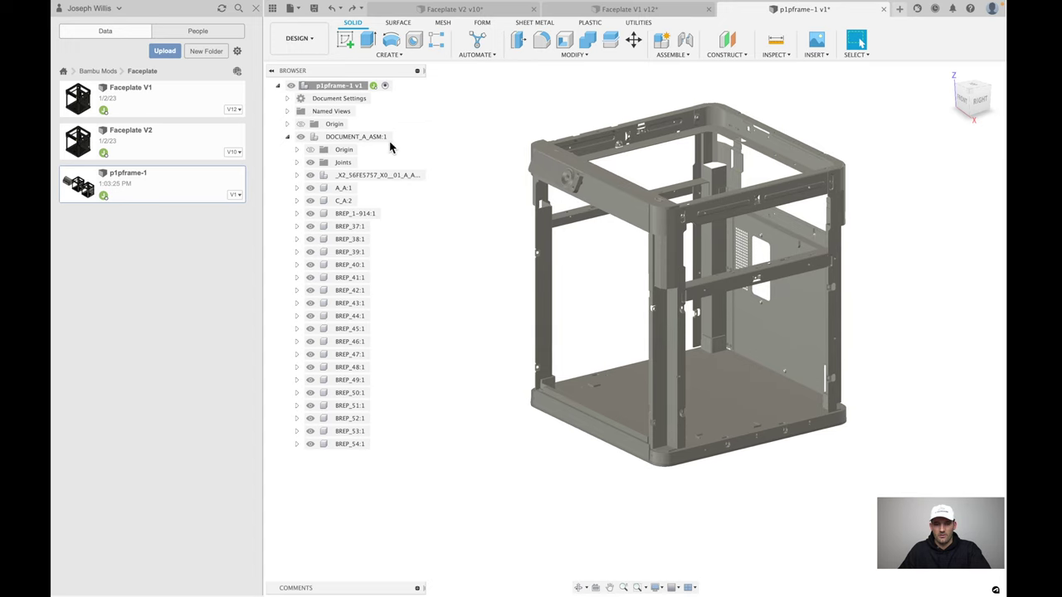
Step: Ground the DOCUMENT_A_ASM:1 assembly and clear the selection
{"action": "right_click", "coordinate": [360, 138]}
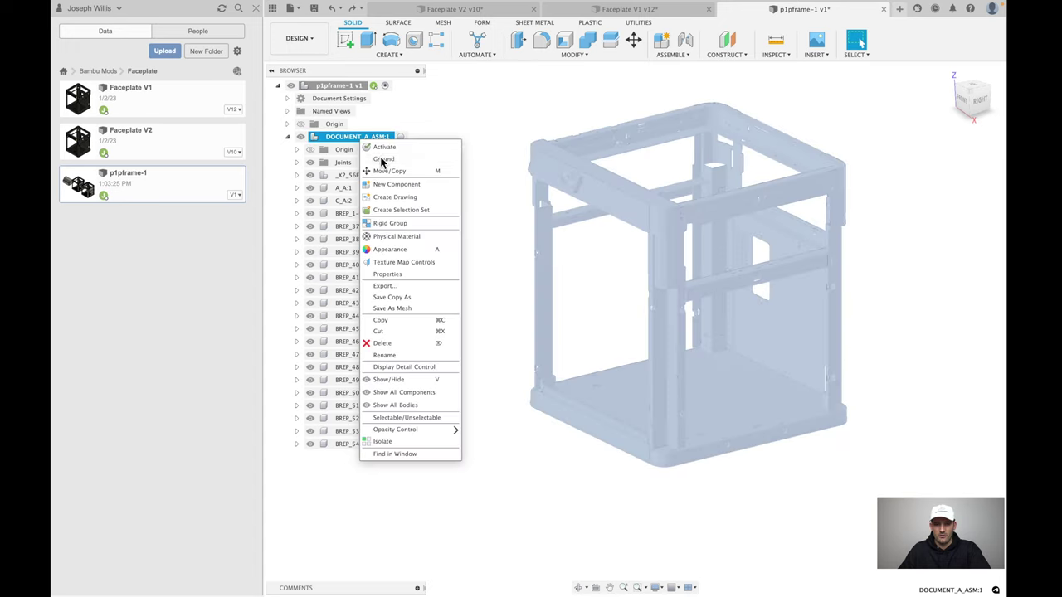
{"action": "left_click", "coordinate": [381, 160]}
{"action": "left_click", "coordinate": [481, 133]}
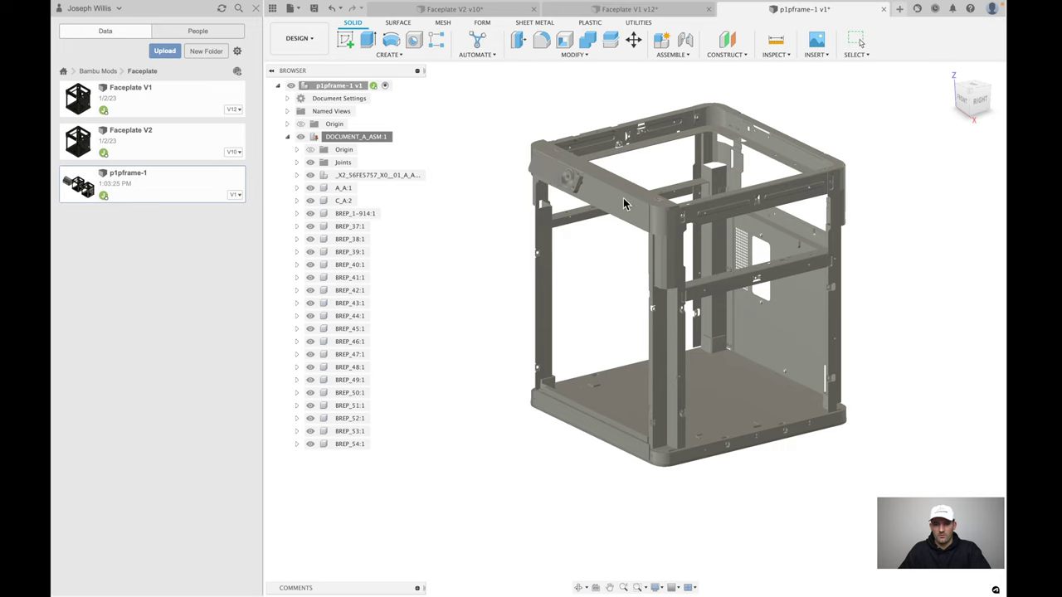
{"action": "key", "text": "Escape"}
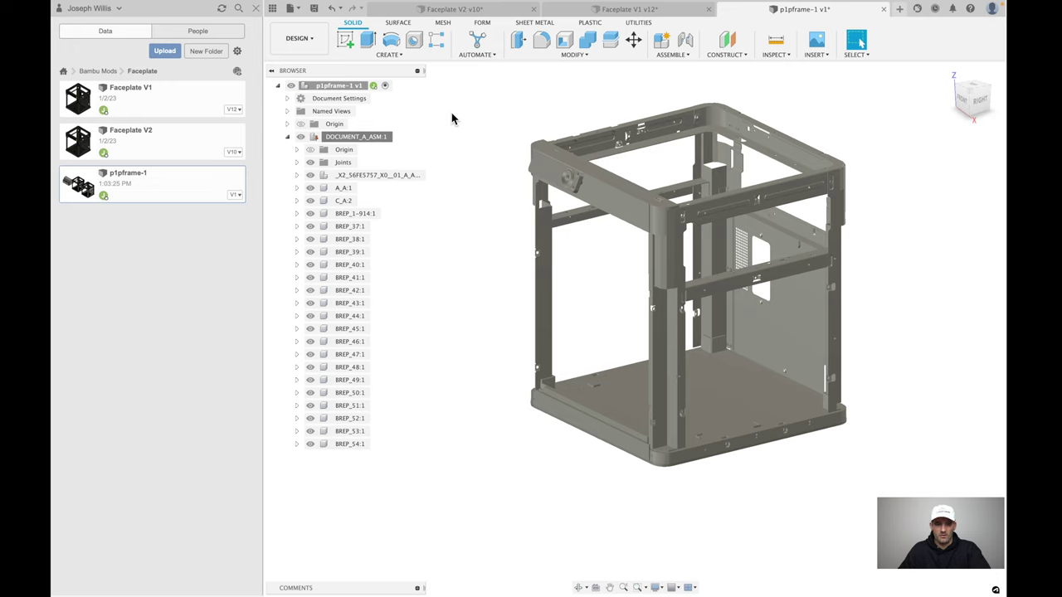
Step: Turn on Capture Design History and test a 100 mm extrusion on a top frame face
{"action": "right_click", "coordinate": [328, 85]}
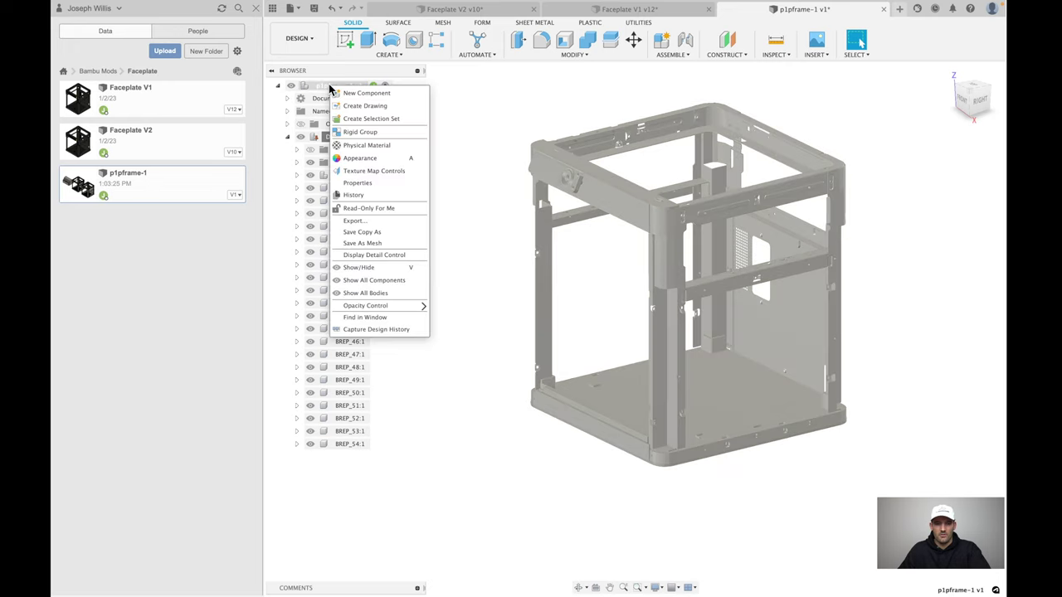
{"action": "left_click", "coordinate": [389, 330]}
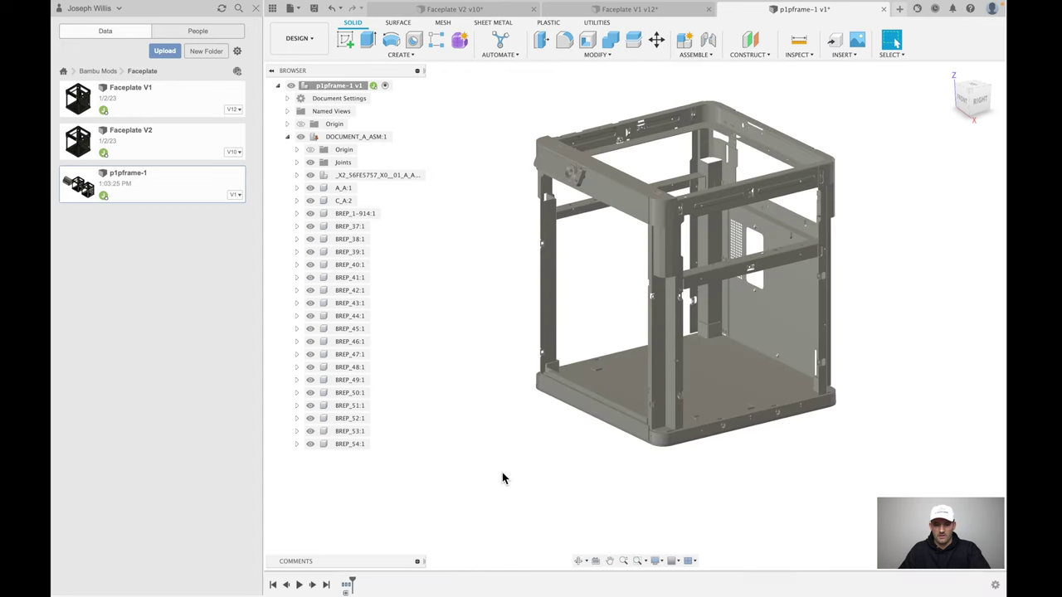
{"action": "key", "text": "e"}
{"action": "left_click", "coordinate": [612, 203]}
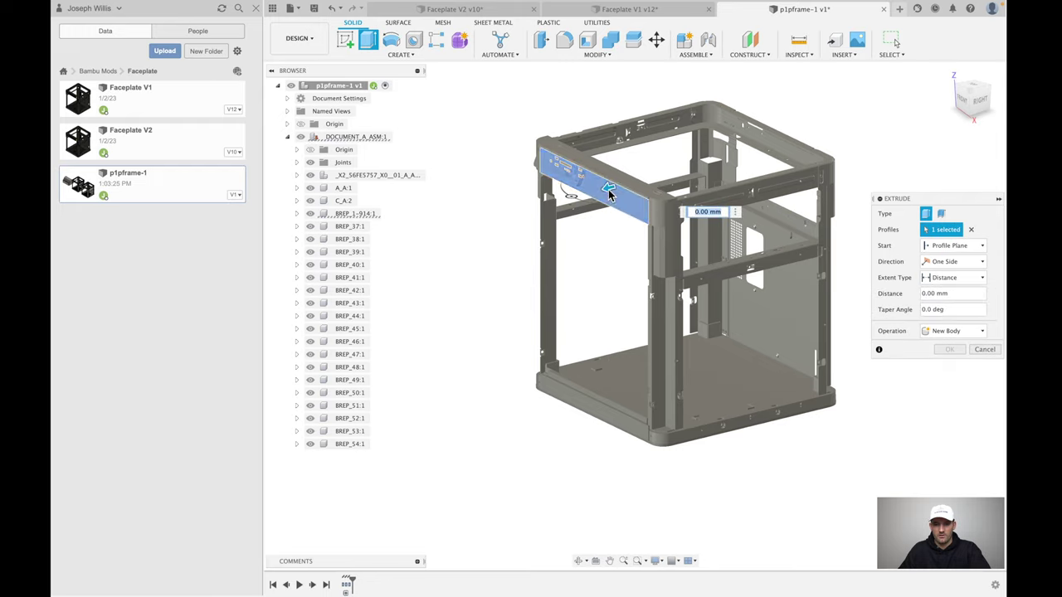
{"action": "left_click_drag", "start_coordinate": [608, 193], "coordinate": [561, 199]}
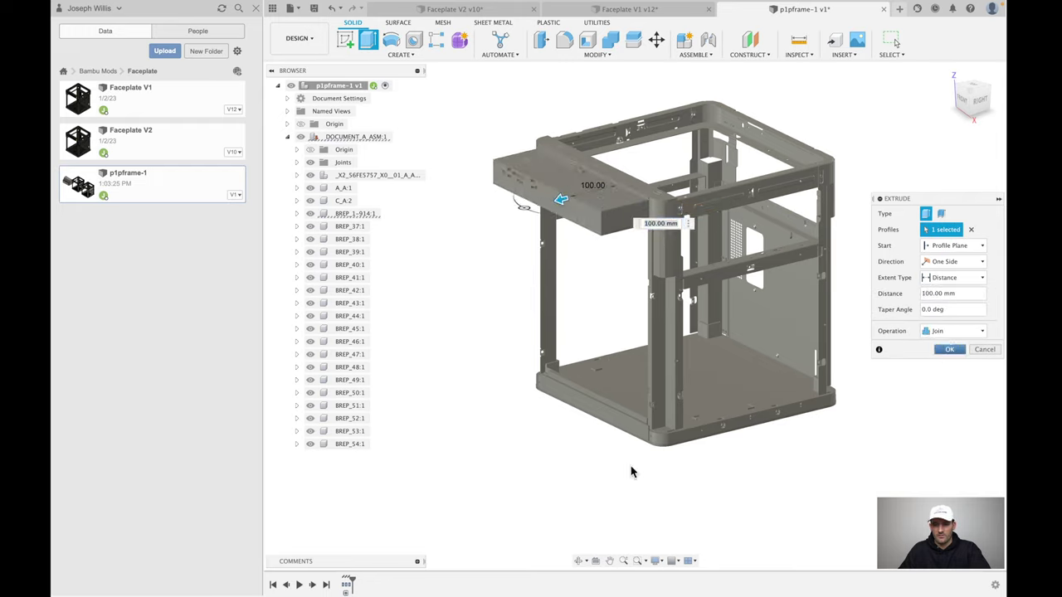
{"action": "key", "text": "Return"}
Step: Delete the test extrusion and roll the timeline marker back to the start
{"action": "left_click", "coordinate": [362, 586]}
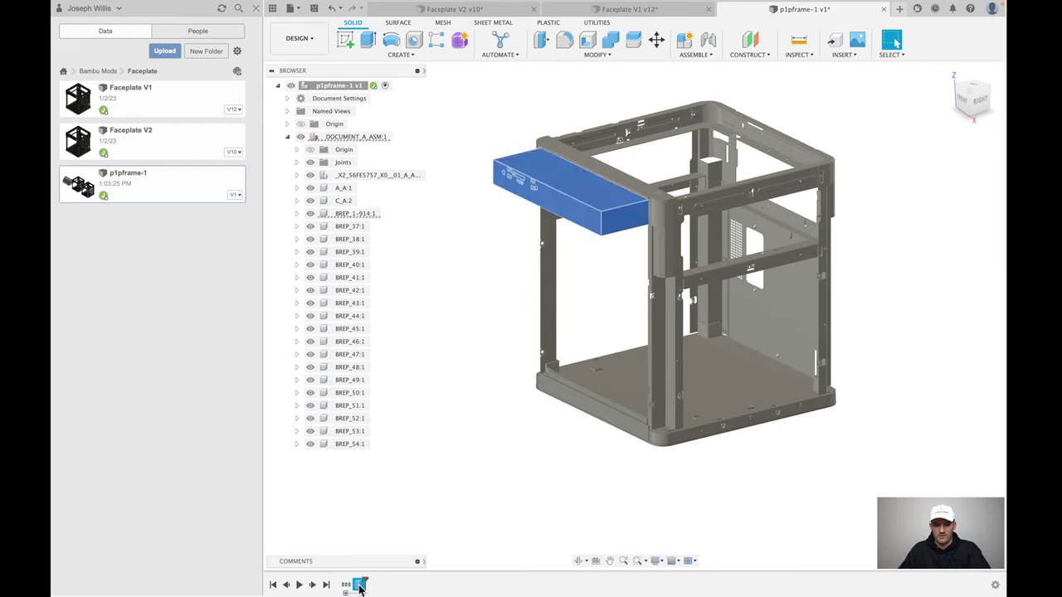
{"action": "key", "text": "Delete"}
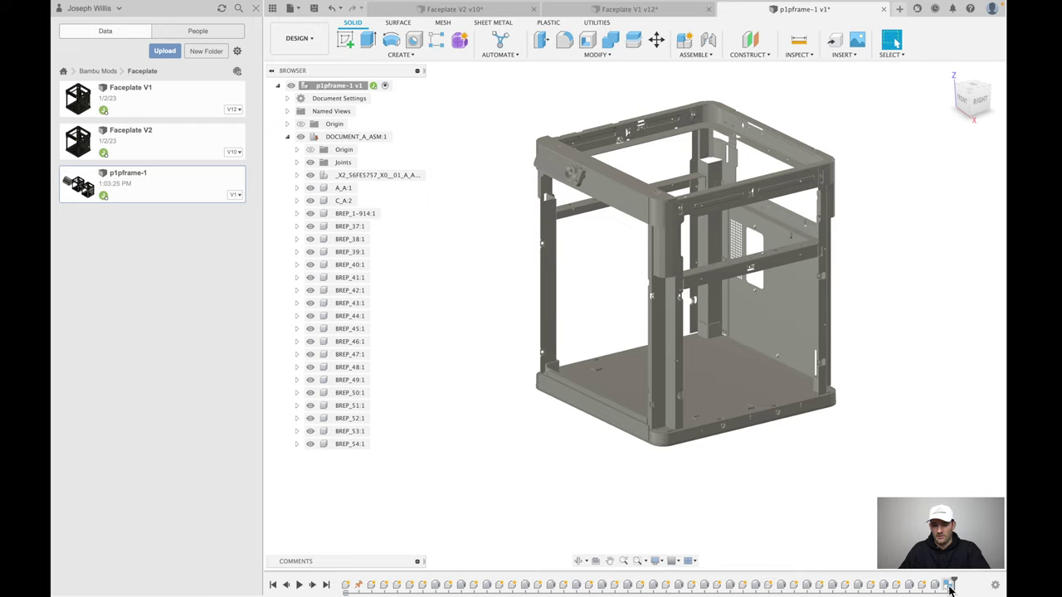
{"action": "left_click_drag", "start_coordinate": [951, 585], "coordinate": [346, 588]}
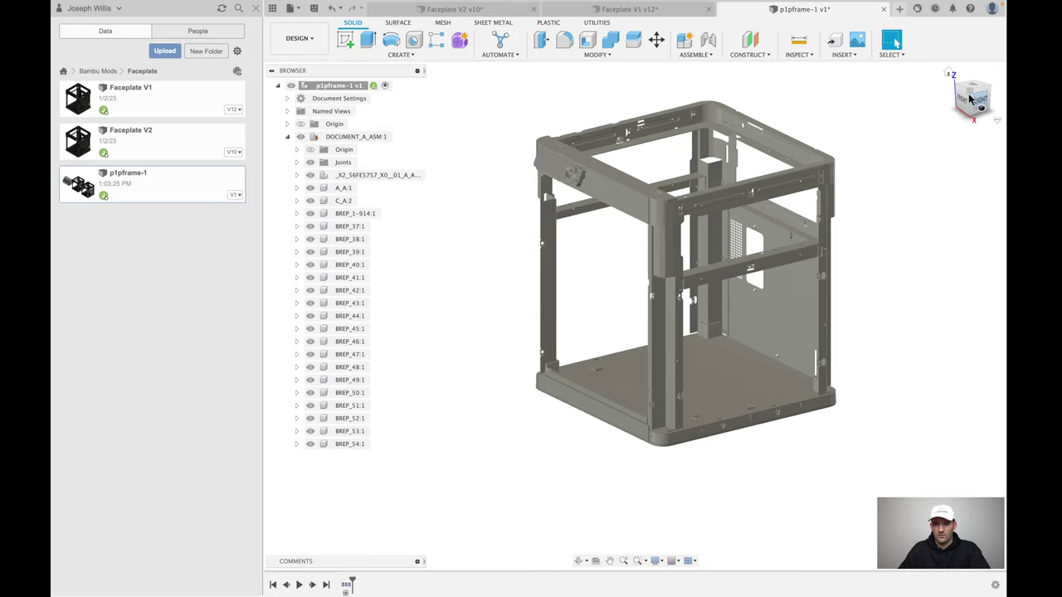
Step: Edit the Steel - Satin appearance, lowering its colour to about 108 for a near-black frame
{"action": "left_click", "coordinate": [951, 76]}
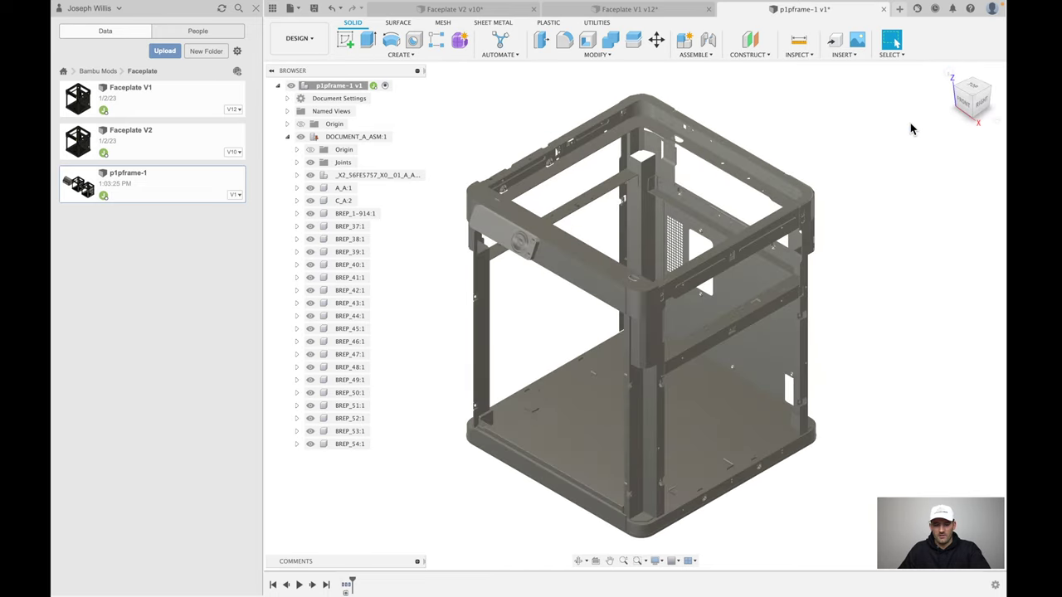
{"action": "key", "text": "a"}
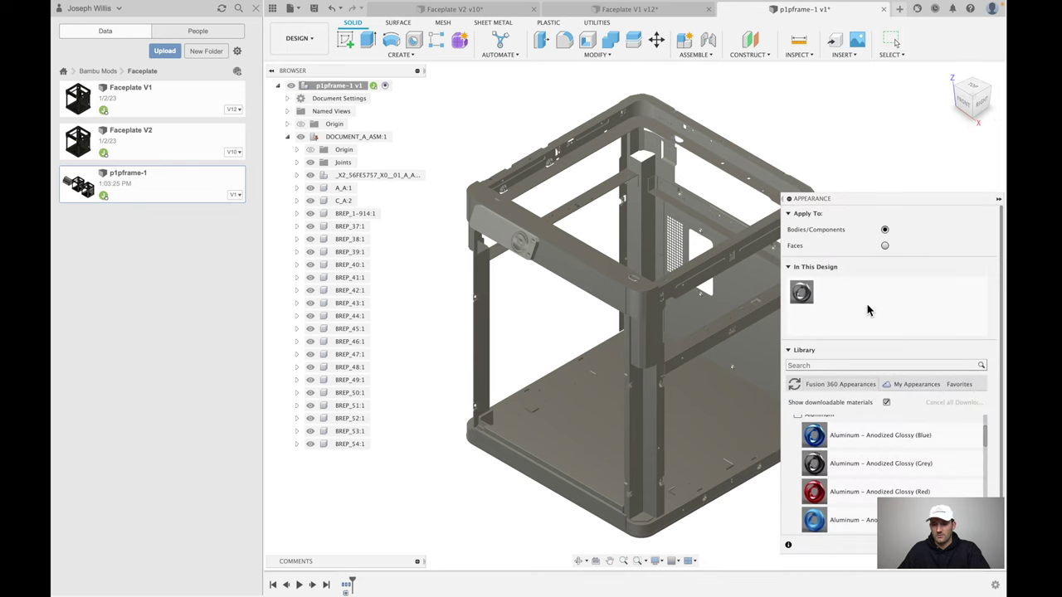
{"action": "right_click", "coordinate": [821, 297]}
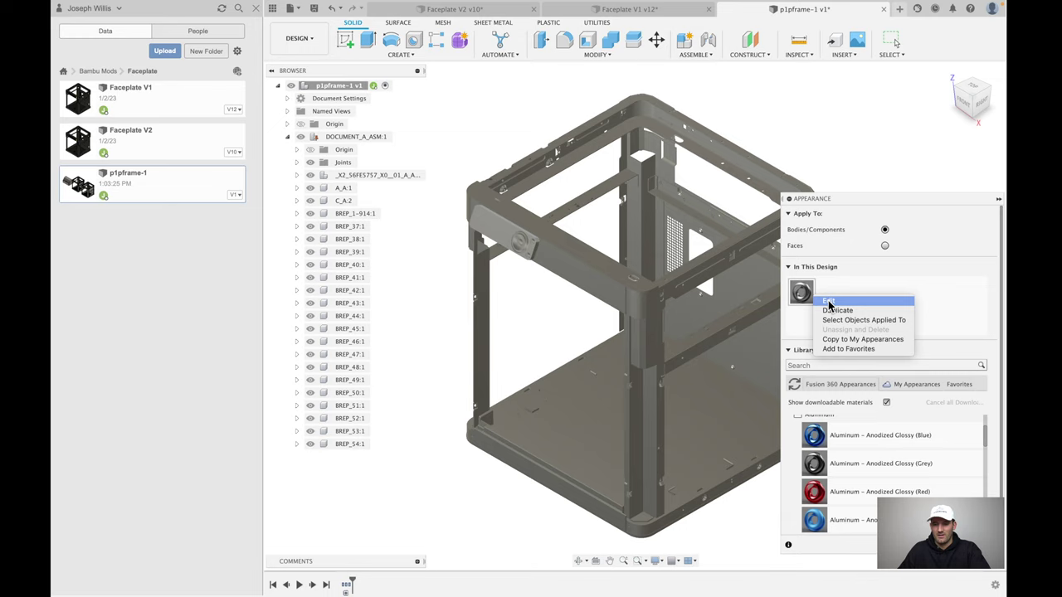
{"action": "left_click", "coordinate": [830, 302]}
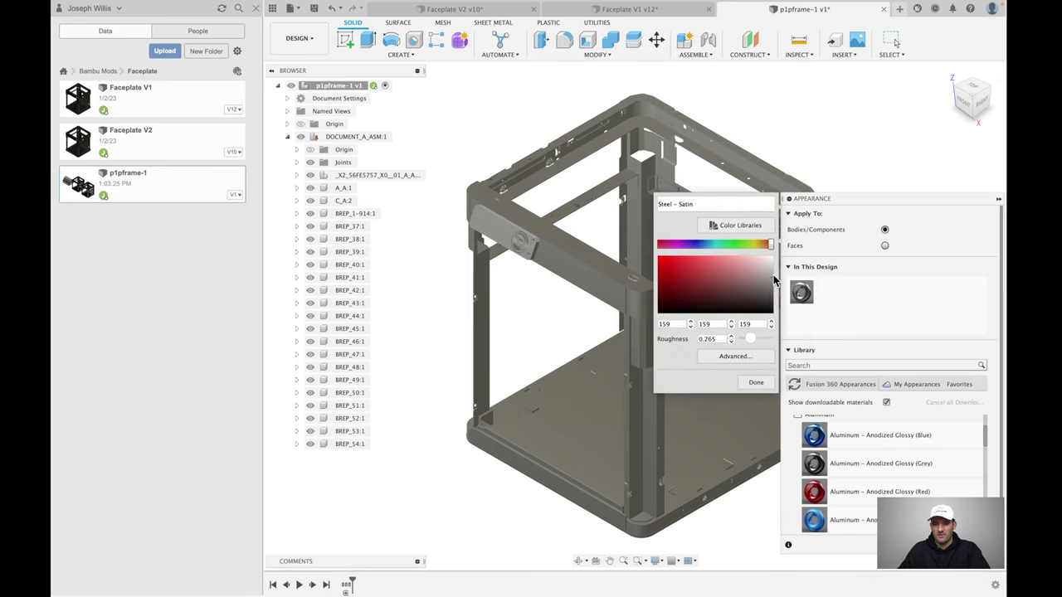
{"action": "left_click_drag", "start_coordinate": [774, 282], "coordinate": [676, 282]}
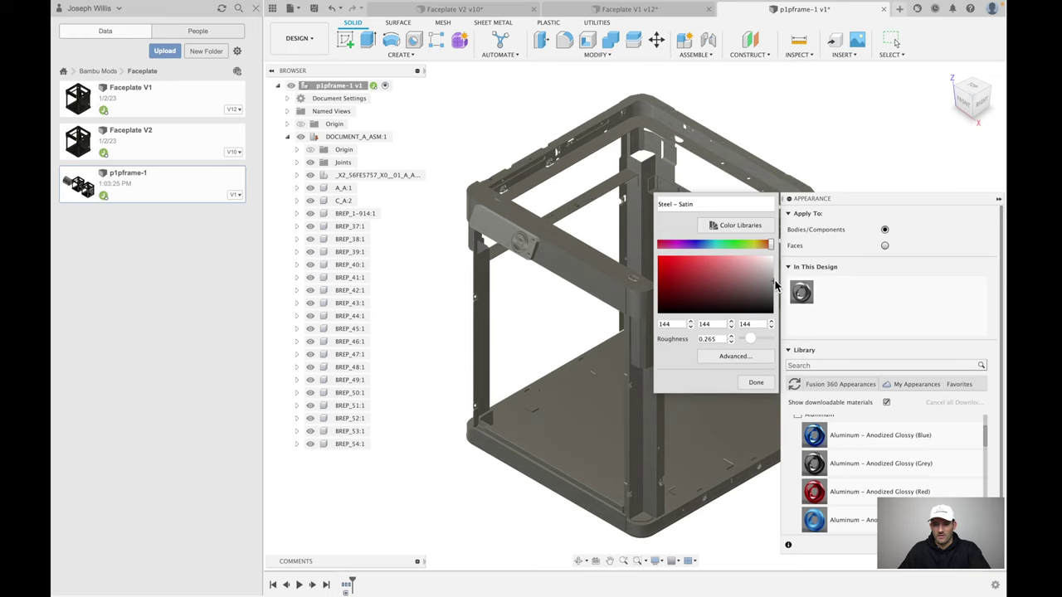
{"action": "left_click_drag", "start_coordinate": [774, 284], "coordinate": [775, 293]}
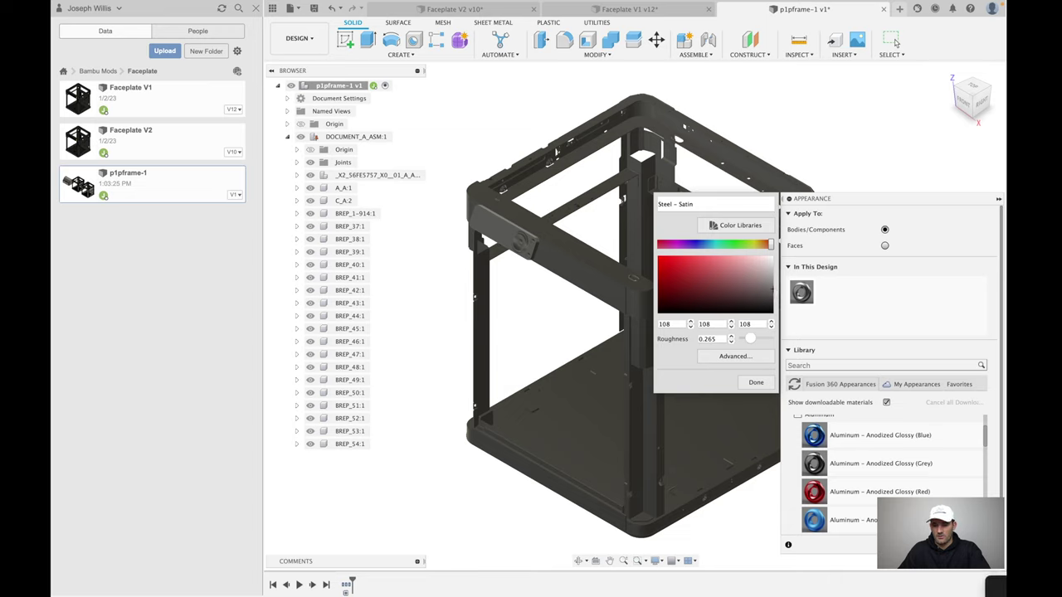
{"action": "left_click", "coordinate": [756, 382]}
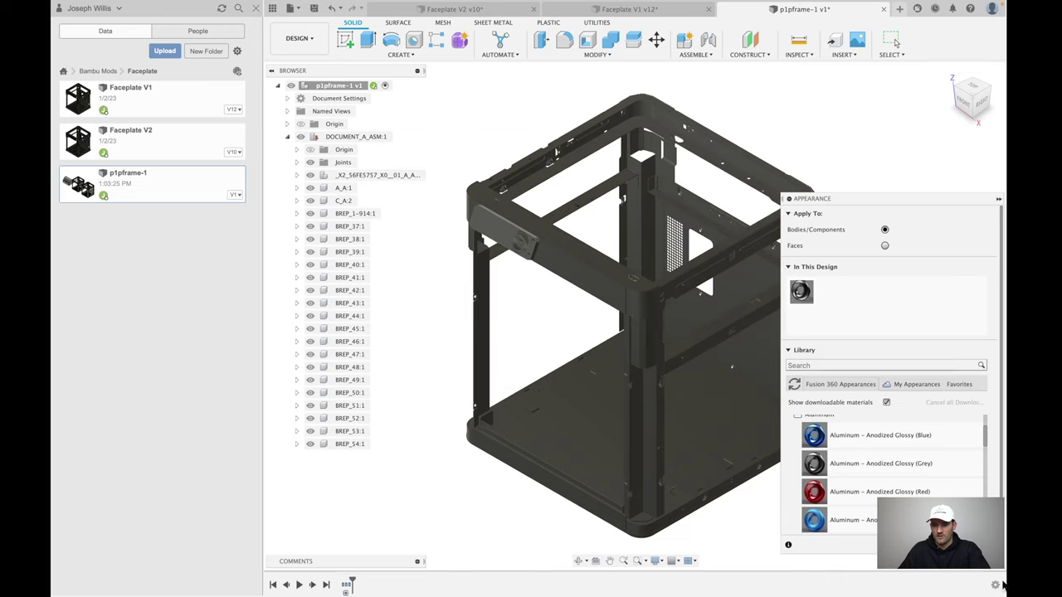
{"action": "key", "text": "Escape"}
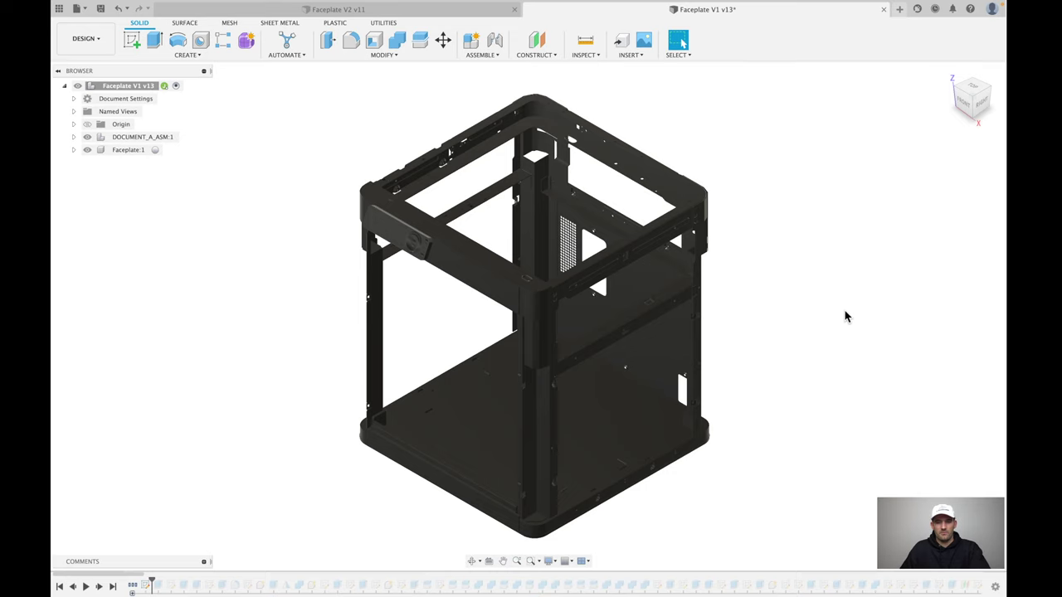
Step: Expand Faceplate:1 and make its Sketches and Origin visible
{"action": "middle_click_drag", "start_coordinate": [843, 313], "coordinate": [893, 304]}
{"action": "scroll", "coordinate": [246, 358], "scroll_direction": "up", "scroll_amount": 5}
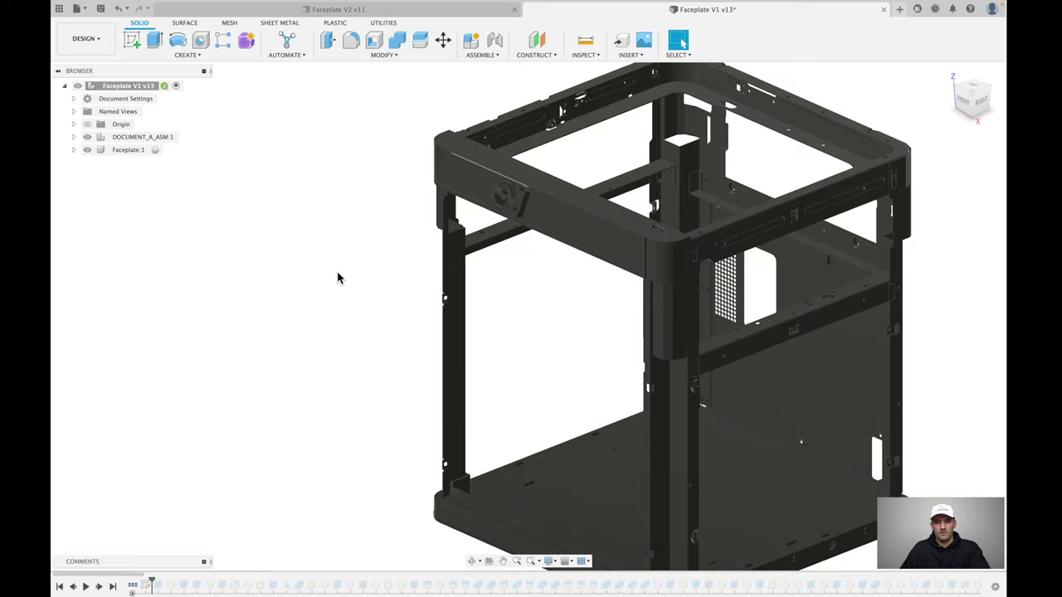
{"action": "middle_click_drag", "start_coordinate": [338, 277], "coordinate": [313, 349]}
{"action": "scroll", "coordinate": [353, 302], "scroll_direction": "up", "scroll_amount": 4}
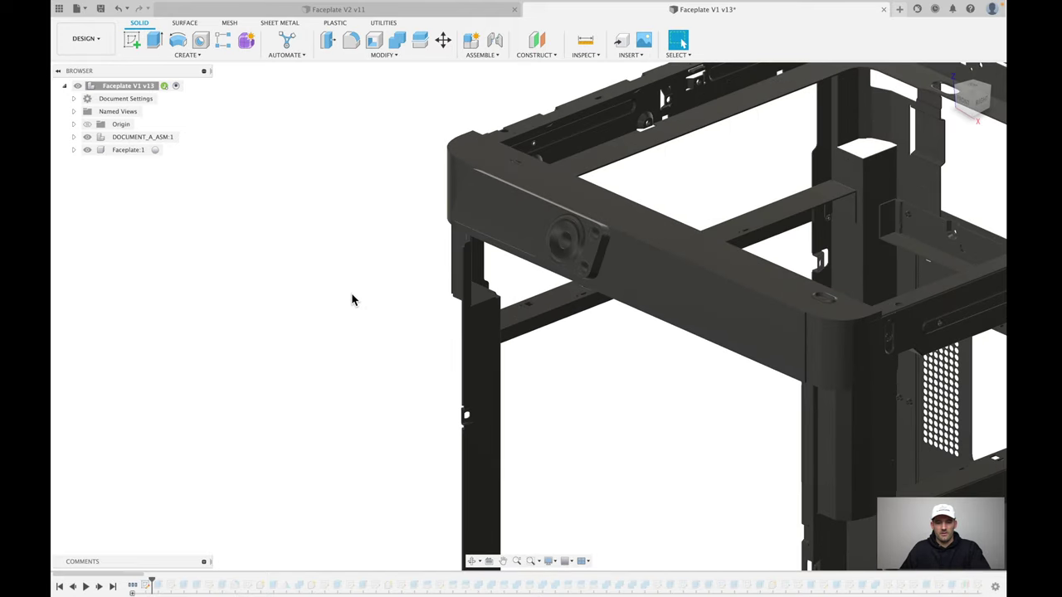
{"action": "left_click", "coordinate": [73, 149]}
{"action": "left_click", "coordinate": [97, 175]}
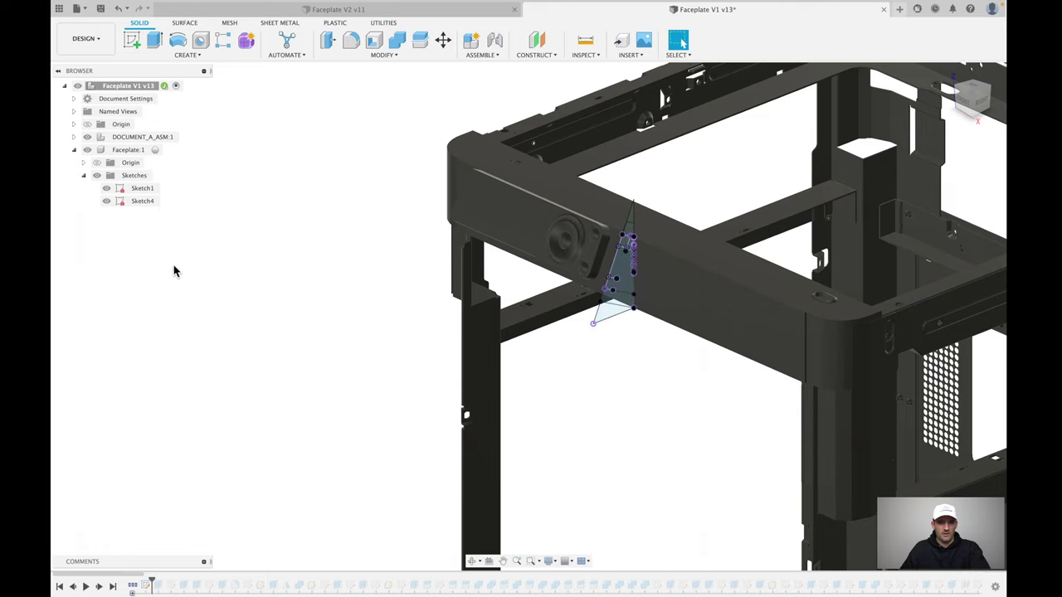
{"action": "scroll", "coordinate": [247, 321], "scroll_direction": "down", "scroll_amount": 3}
{"action": "middle_click_drag", "start_coordinate": [246, 320], "coordinate": [216, 310], "text": "shift"}
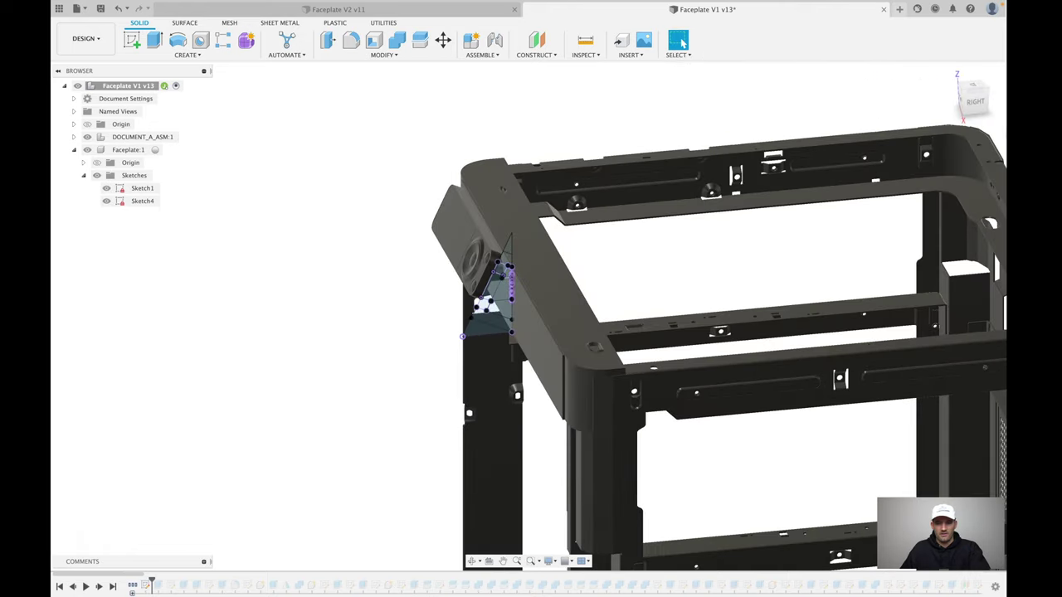
{"action": "mouse_move", "coordinate": [440, 234]}
{"action": "middle_mouse_down", "text": "shift"}
{"action": "mouse_move", "coordinate": [403, 229]}
{"action": "mouse_move", "coordinate": [592, 312]}
{"action": "middle_mouse_up", "text": "shift"}
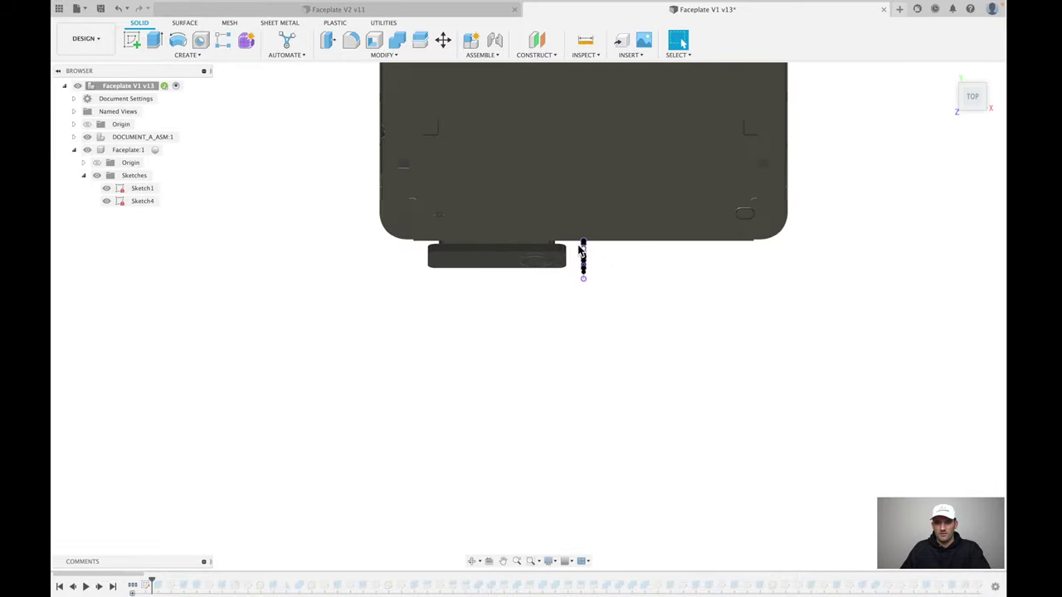
{"action": "left_click", "coordinate": [96, 164]}
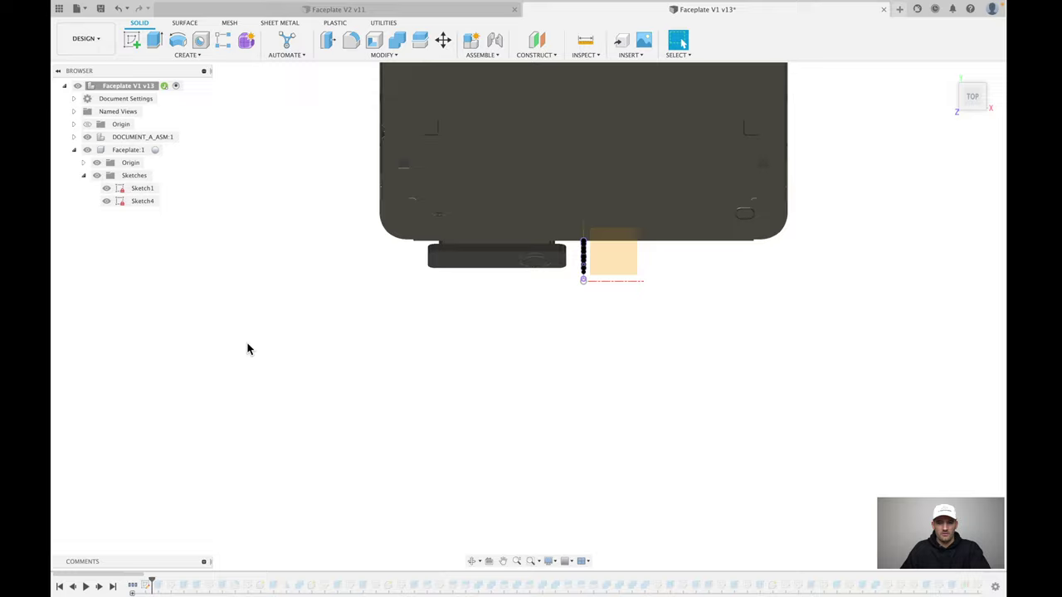
Step: View the wedge-shaped sketch profile from the RIGHT side at the frame's front corner
{"action": "mouse_move", "coordinate": [246, 349]}
{"action": "middle_mouse_down", "text": "shift"}
{"action": "mouse_move", "coordinate": [247, 316]}
{"action": "mouse_move", "coordinate": [534, 368]}
{"action": "middle_mouse_up", "text": "shift"}
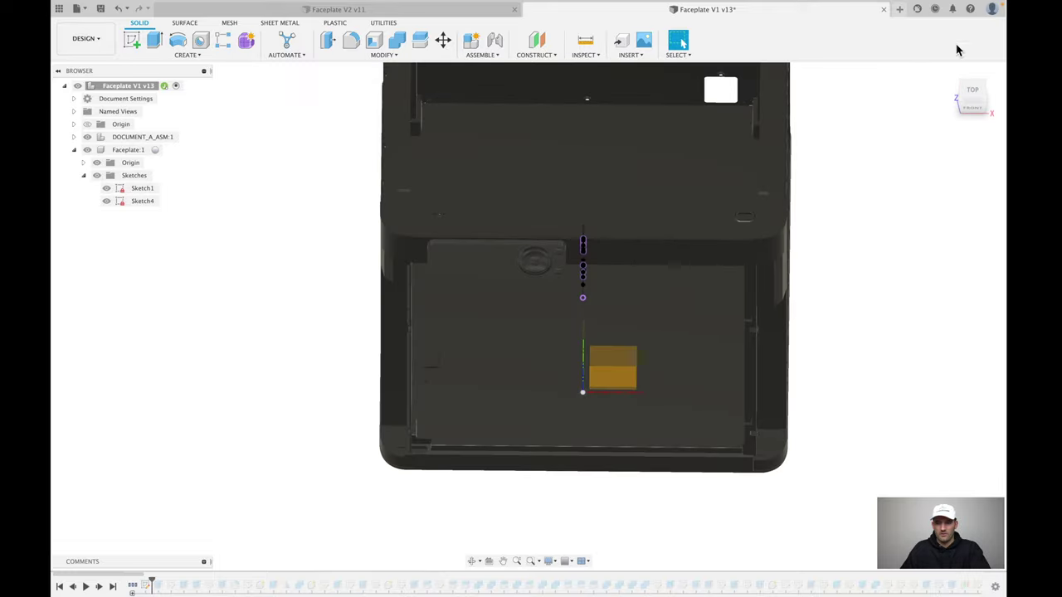
{"action": "left_click", "coordinate": [971, 95]}
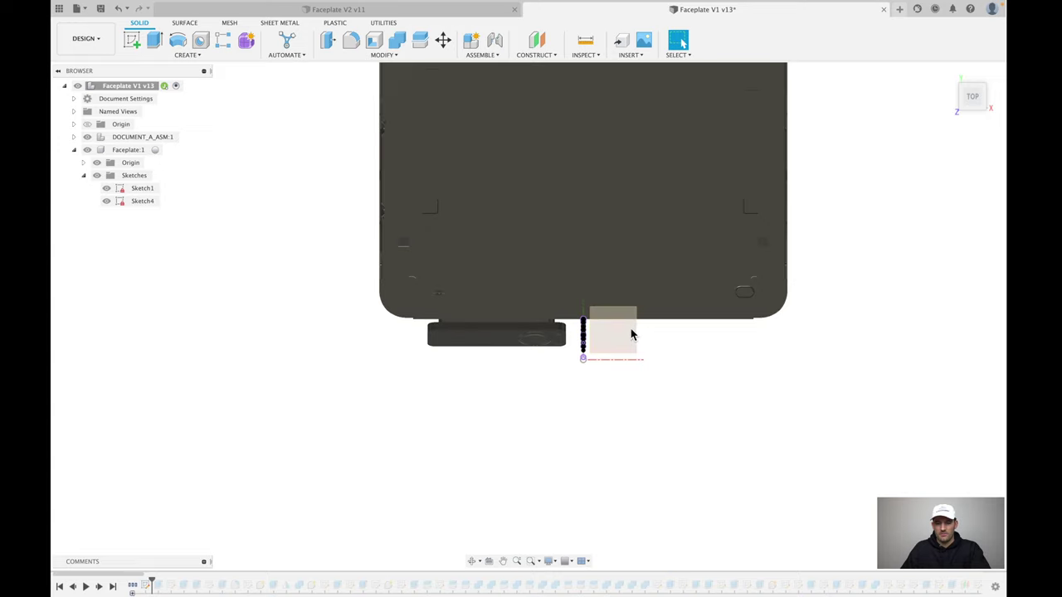
{"action": "middle_click_drag", "start_coordinate": [742, 407], "coordinate": [748, 411], "text": "shift"}
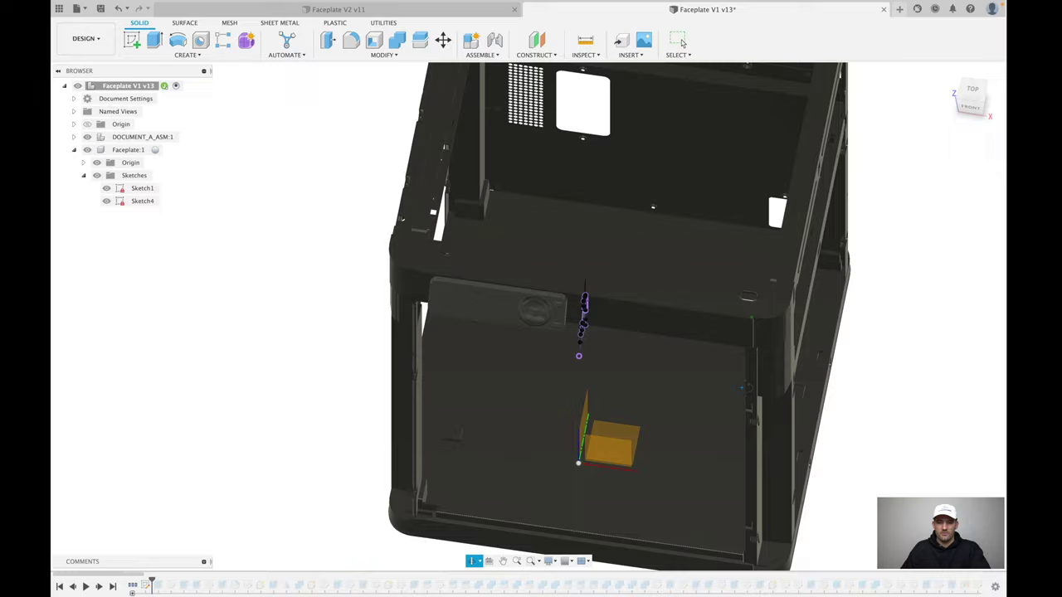
{"action": "scroll", "coordinate": [477, 339], "scroll_direction": "up", "scroll_amount": 8}
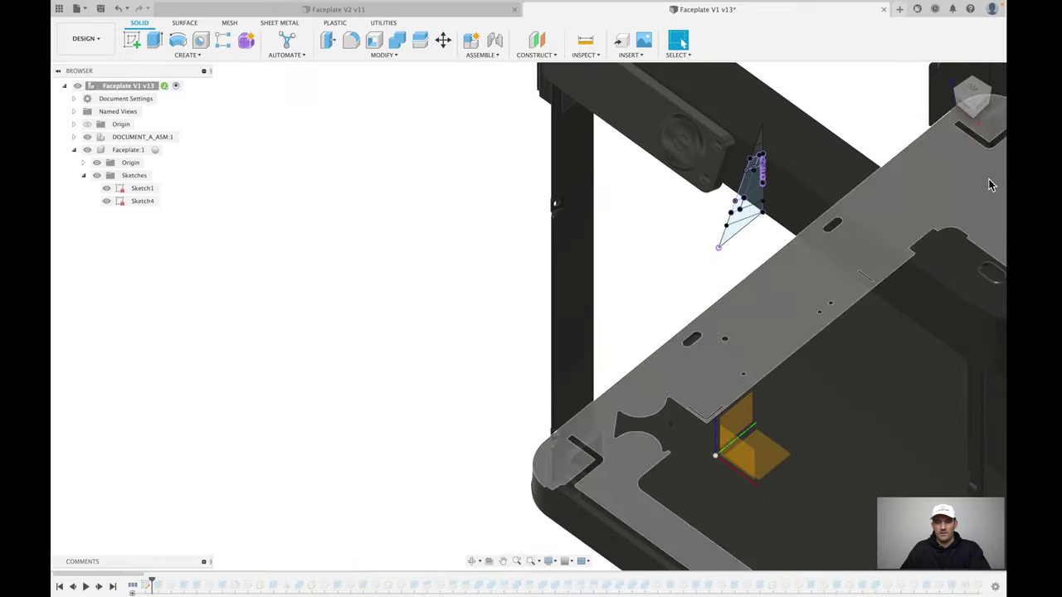
{"action": "middle_click_drag", "start_coordinate": [990, 185], "coordinate": [977, 114], "text": "shift"}
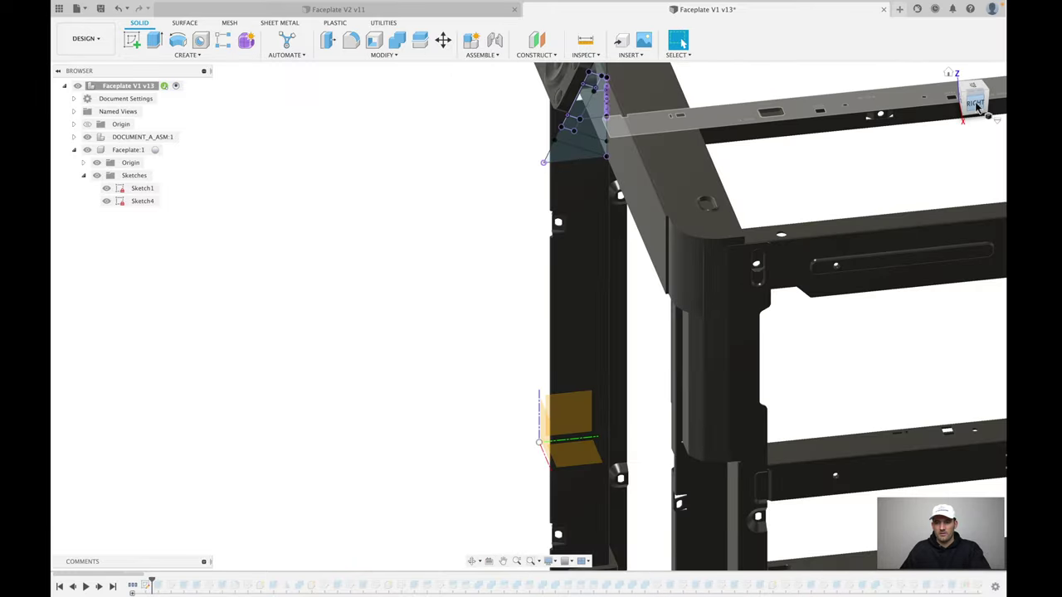
{"action": "left_click", "coordinate": [976, 104]}
{"action": "scroll", "coordinate": [439, 312], "scroll_direction": "up", "scroll_amount": 4}
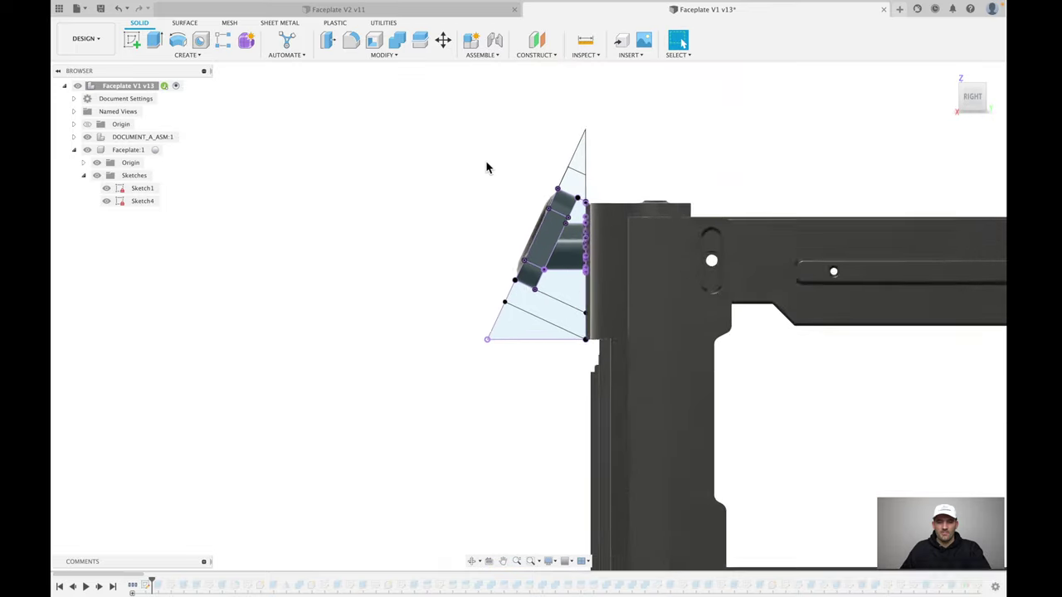
{"action": "scroll", "coordinate": [506, 178], "scroll_direction": "up", "scroll_amount": 5}
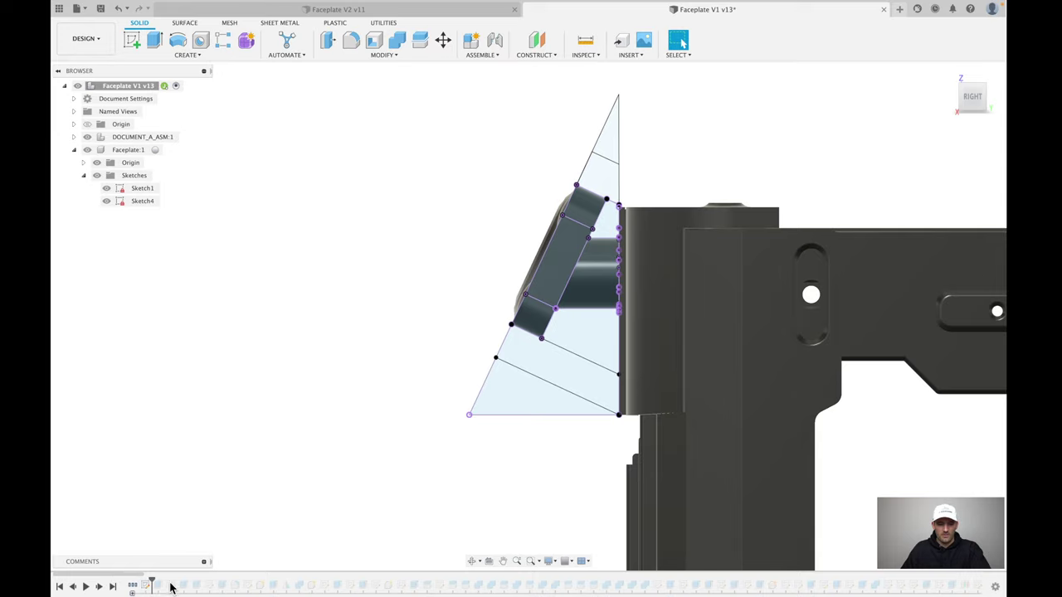
Step: Inspect the yellow Body1 faceplate from several angles, ending on the ViewCube RIGHT view
{"action": "key", "text": "ctrl+z"}
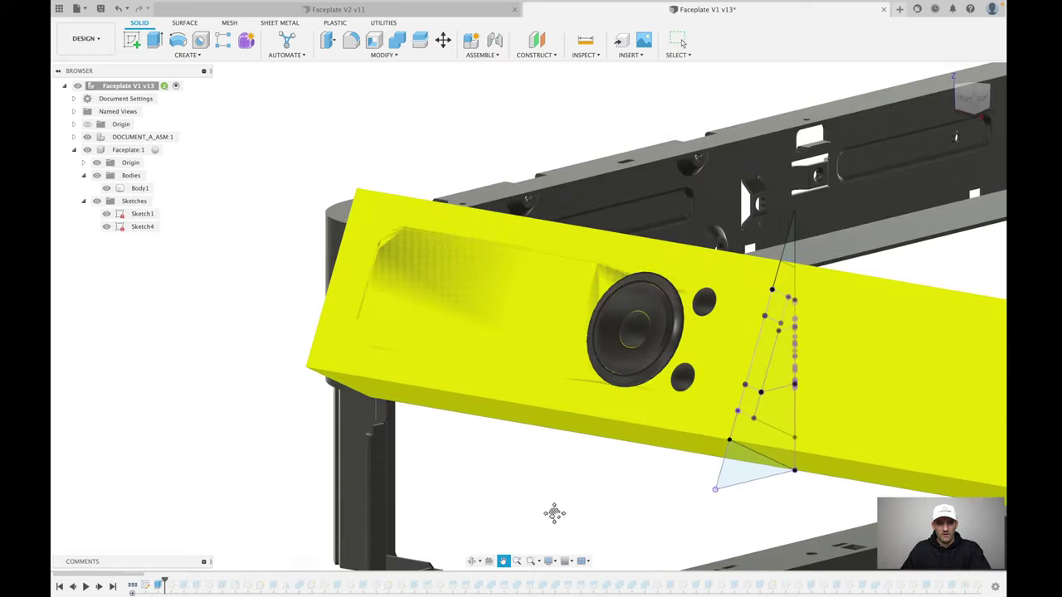
{"action": "left_click", "coordinate": [543, 303]}
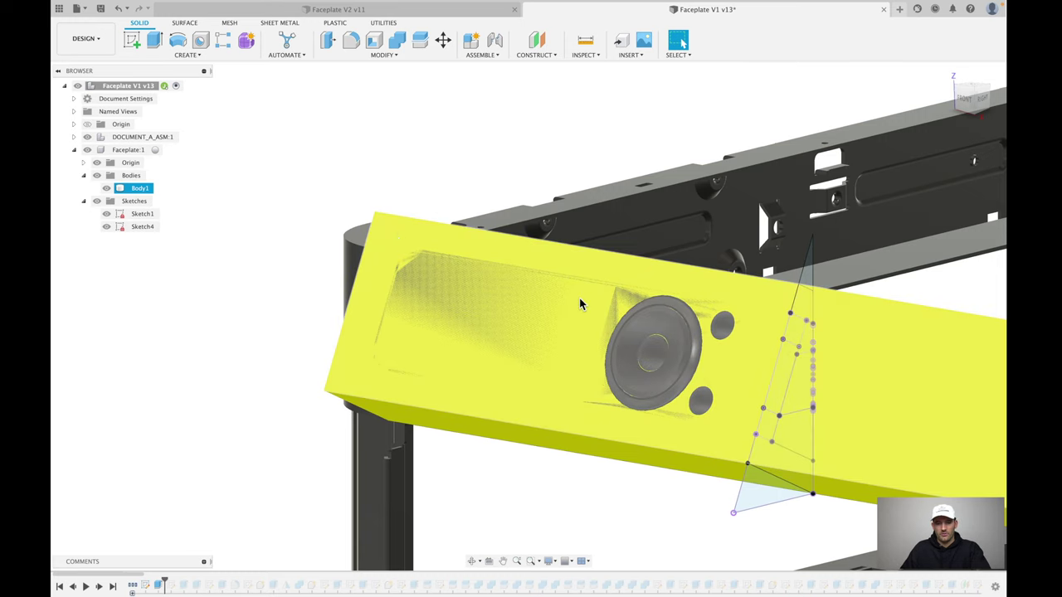
{"action": "left_click", "coordinate": [575, 131]}
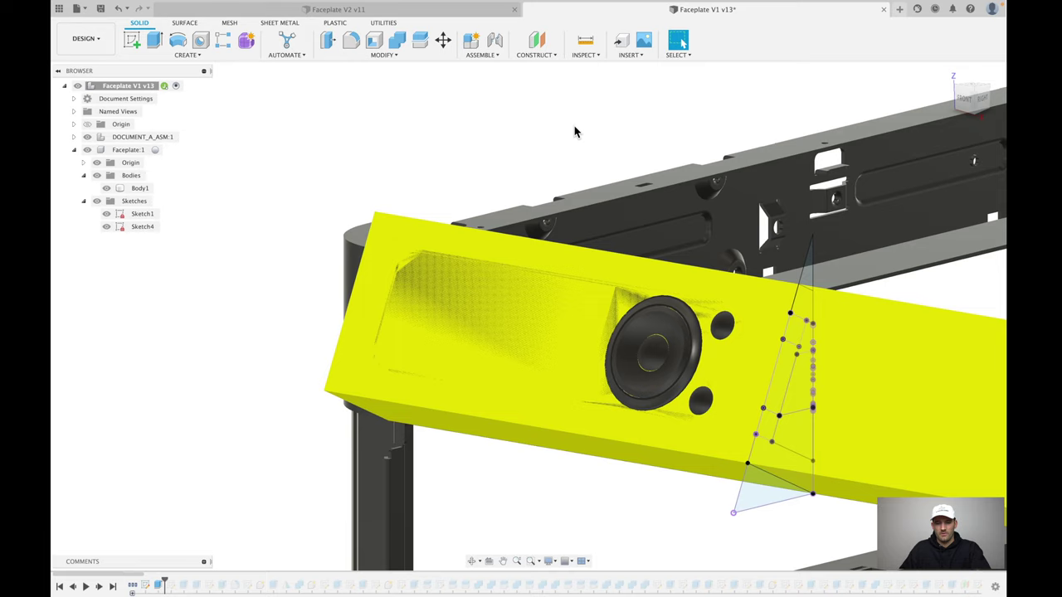
{"action": "scroll", "coordinate": [575, 131], "scroll_direction": "up", "scroll_amount": 2}
{"action": "middle_click_drag", "start_coordinate": [573, 135], "coordinate": [571, 136], "text": "shift"}
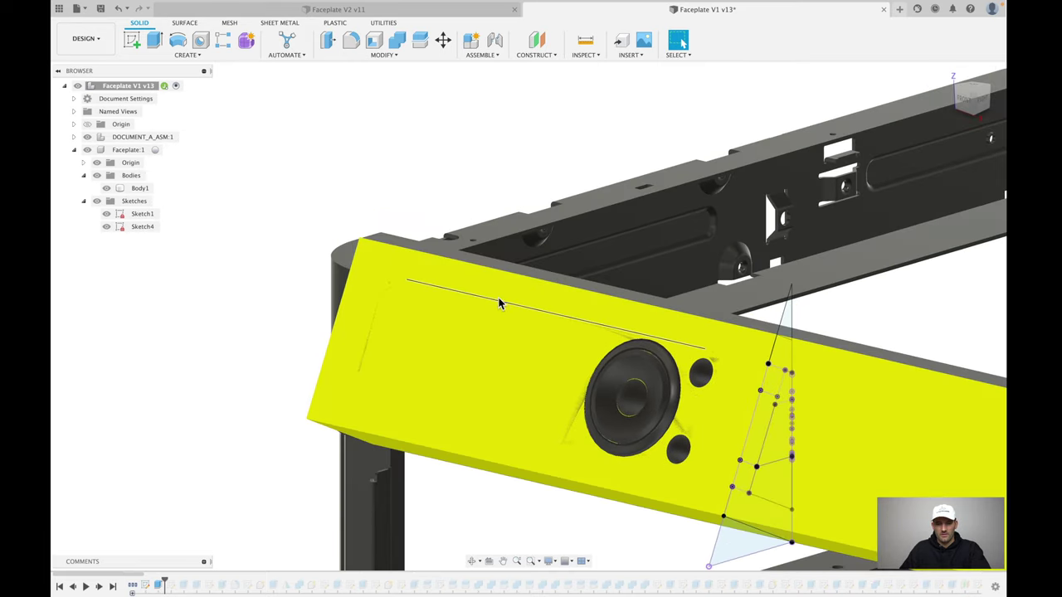
{"action": "left_click", "coordinate": [497, 301]}
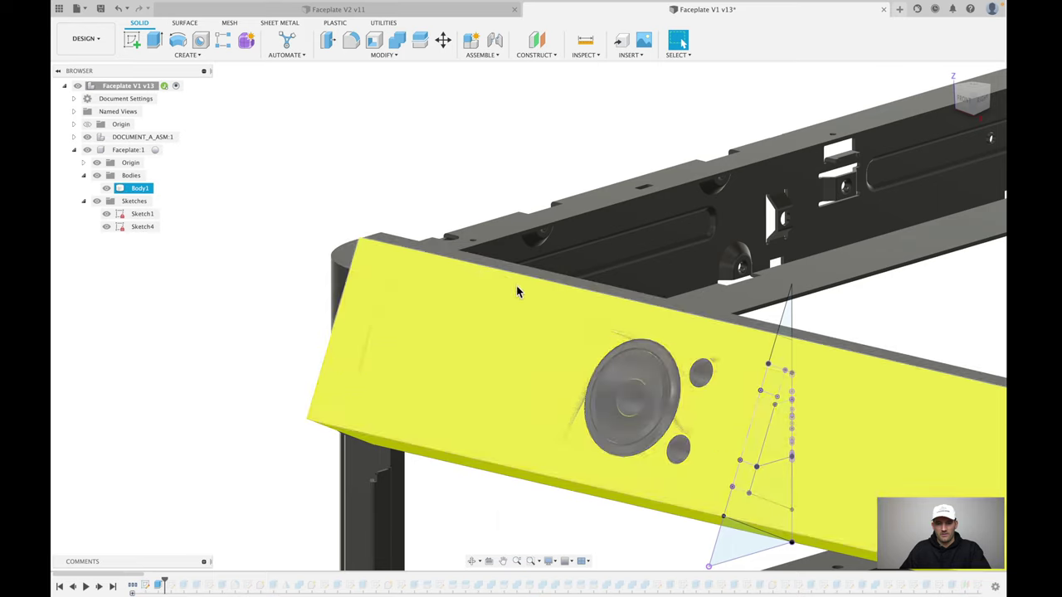
{"action": "left_click", "coordinate": [247, 372]}
{"action": "middle_click_drag", "start_coordinate": [247, 373], "coordinate": [761, 215], "text": "shift"}
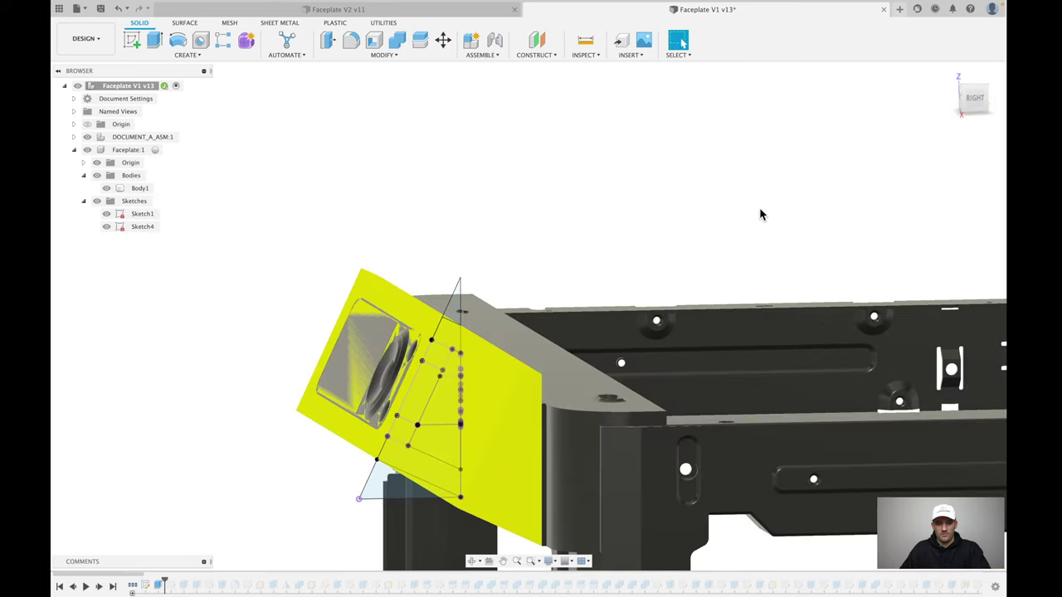
{"action": "left_click", "coordinate": [976, 98]}
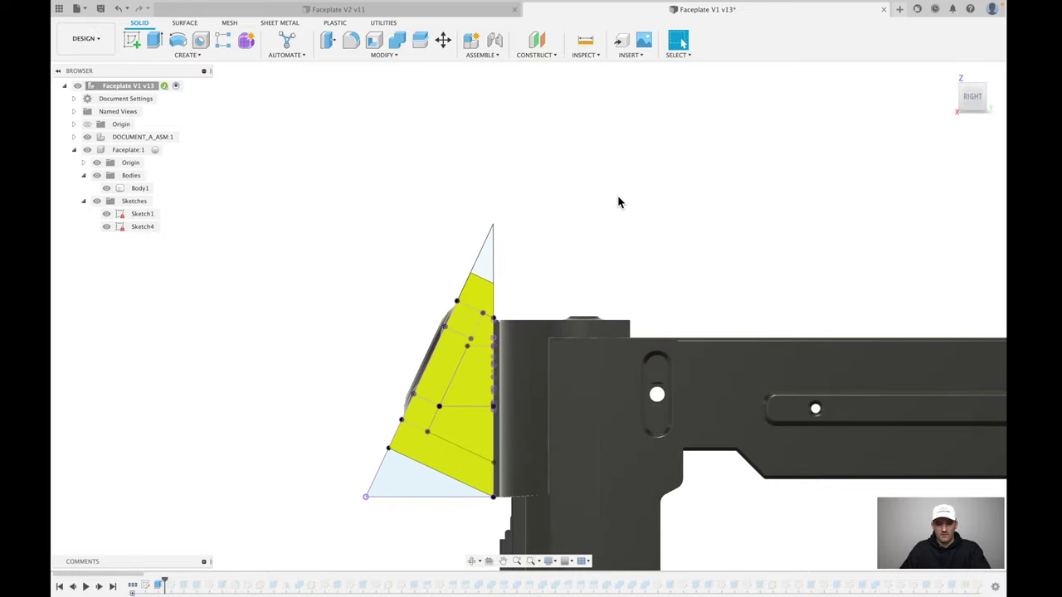
Step: Roll the history back to before the faceplate body existed and orbit around the sketch profile
{"action": "middle_click_drag", "start_coordinate": [618, 202], "coordinate": [702, 142]}
{"action": "scroll", "coordinate": [655, 187], "scroll_direction": "up", "scroll_amount": 1}
{"action": "middle_click_drag", "start_coordinate": [655, 187], "coordinate": [686, 158]}
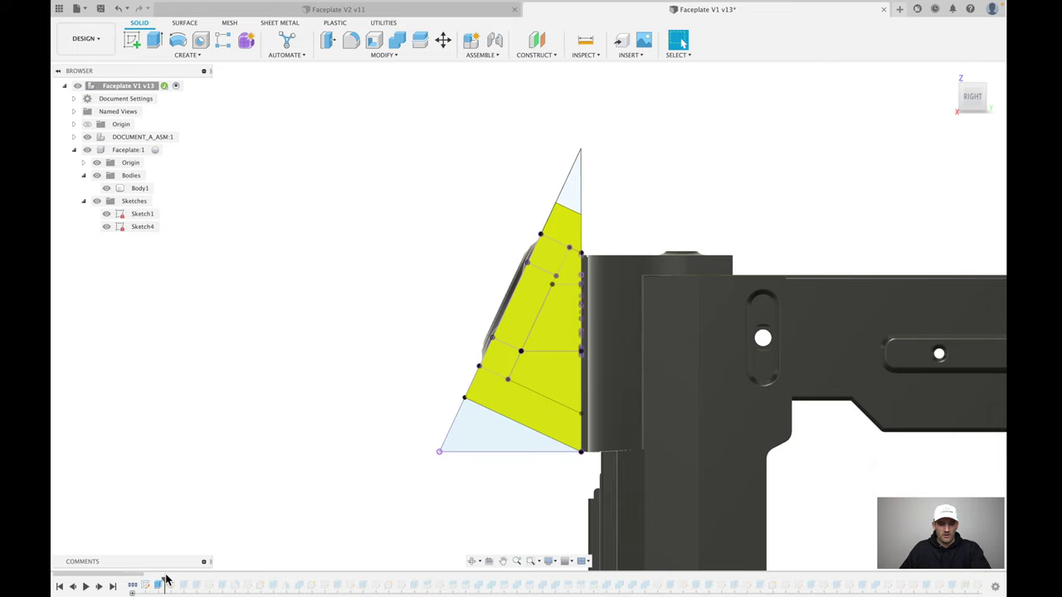
{"action": "left_click_drag", "start_coordinate": [165, 580], "coordinate": [152, 581]}
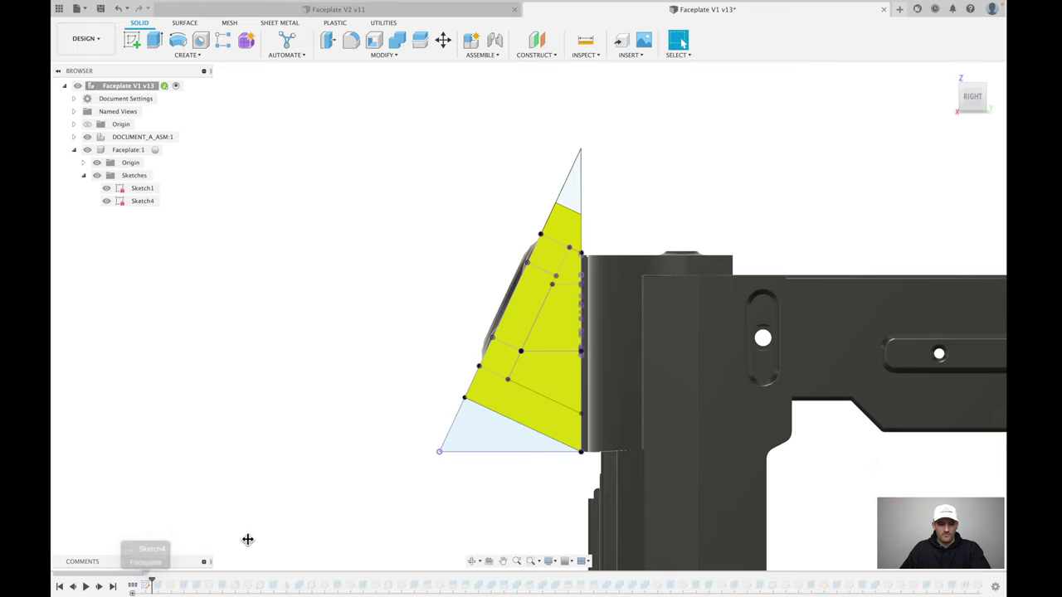
{"action": "scroll", "coordinate": [306, 241], "scroll_direction": "down", "scroll_amount": 1}
{"action": "middle_click_drag", "start_coordinate": [306, 242], "coordinate": [308, 248], "text": "shift"}
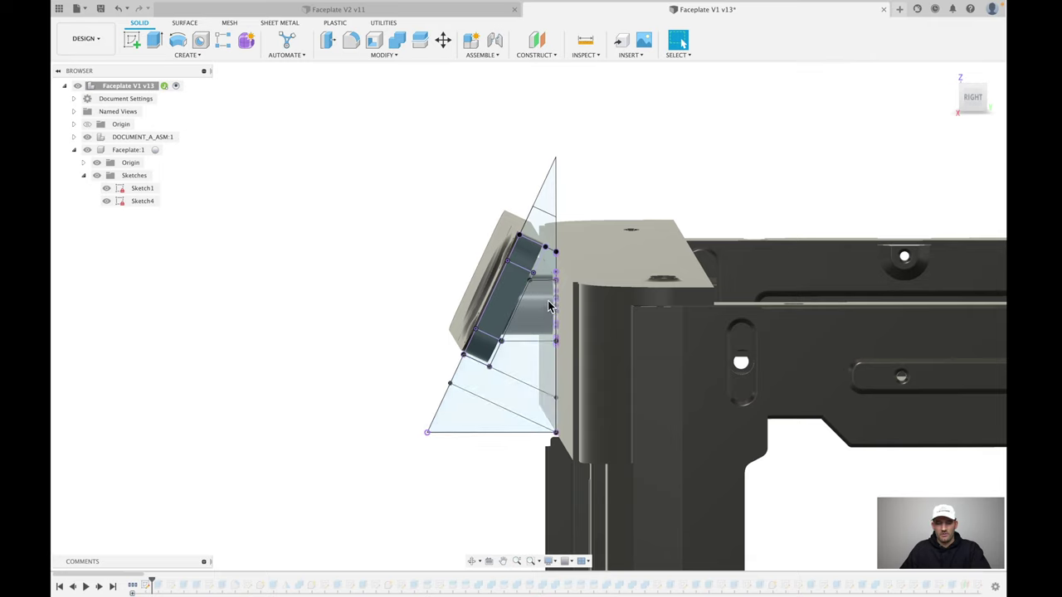
{"action": "middle_click_drag", "start_coordinate": [368, 287], "coordinate": [515, 280], "text": "shift"}
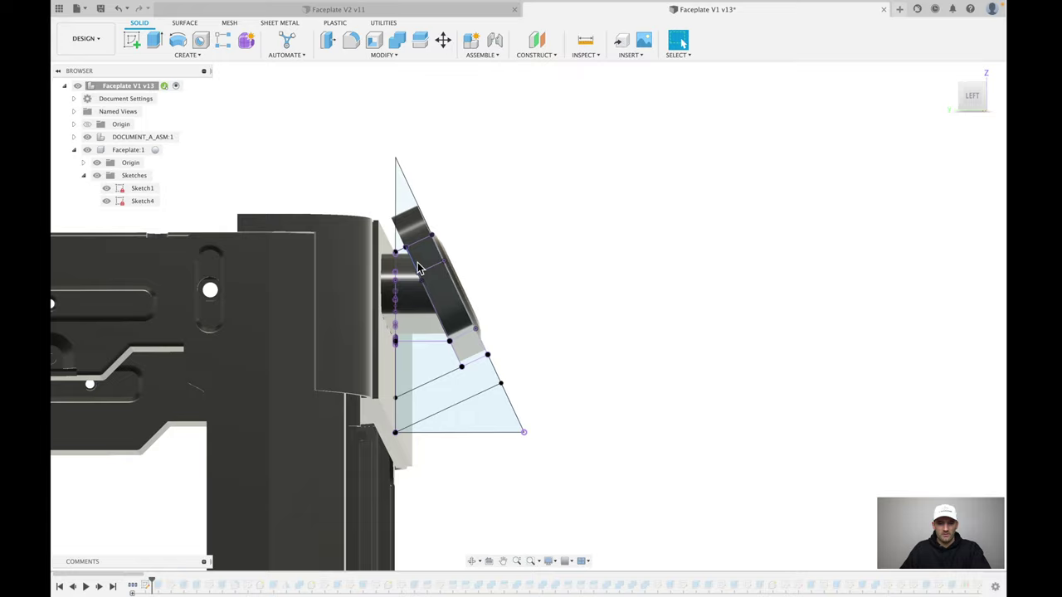
{"action": "middle_click_drag", "start_coordinate": [411, 266], "coordinate": [411, 289], "text": "shift"}
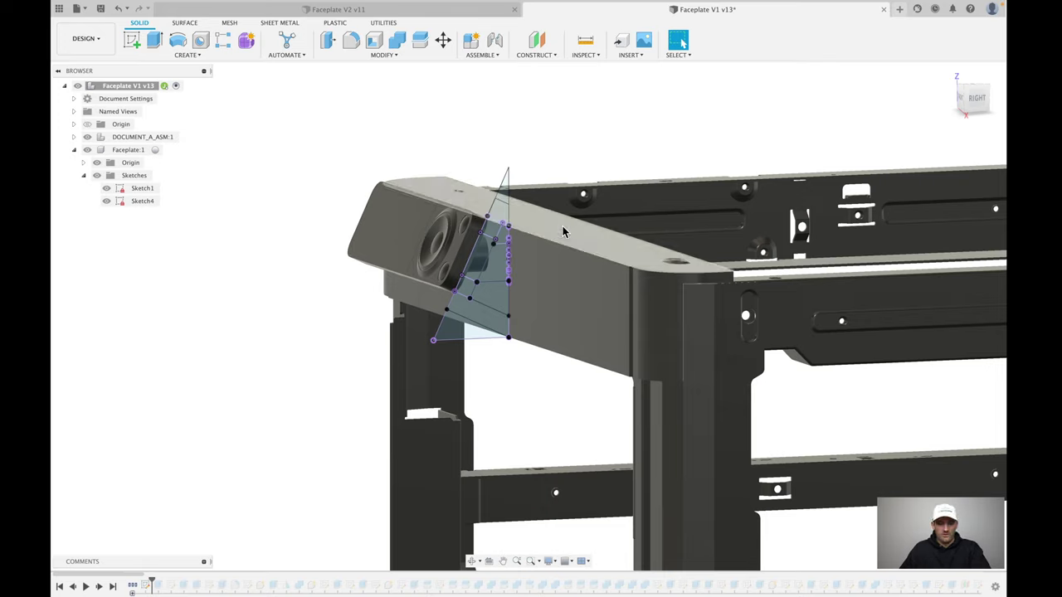
Step: Inspect from the right-side view, then step history forward one feature to restore Body1
{"action": "left_click", "coordinate": [980, 103]}
{"action": "scroll", "coordinate": [348, 258], "scroll_direction": "up", "scroll_amount": 5}
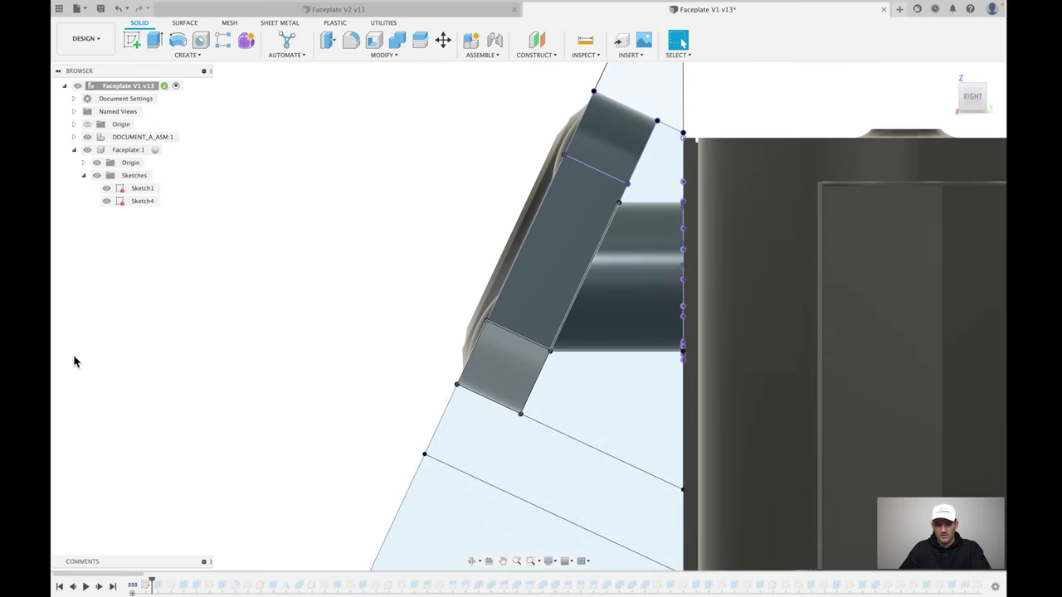
{"action": "scroll", "coordinate": [258, 395], "scroll_direction": "down", "scroll_amount": 2}
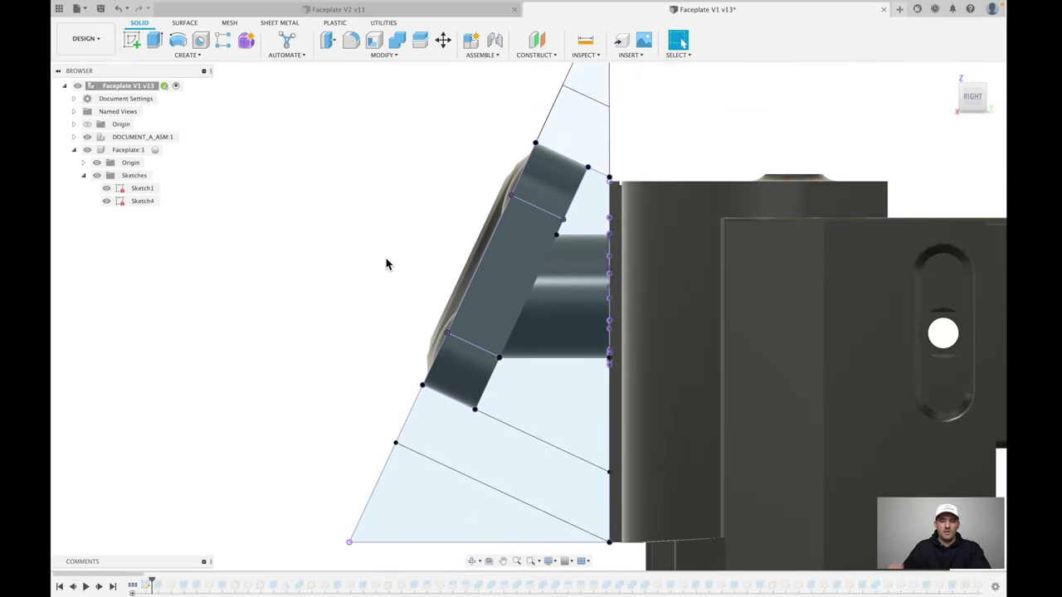
{"action": "middle_click_drag", "start_coordinate": [368, 301], "coordinate": [275, 375], "text": "shift"}
{"action": "middle_click_drag", "start_coordinate": [230, 456], "coordinate": [249, 468]}
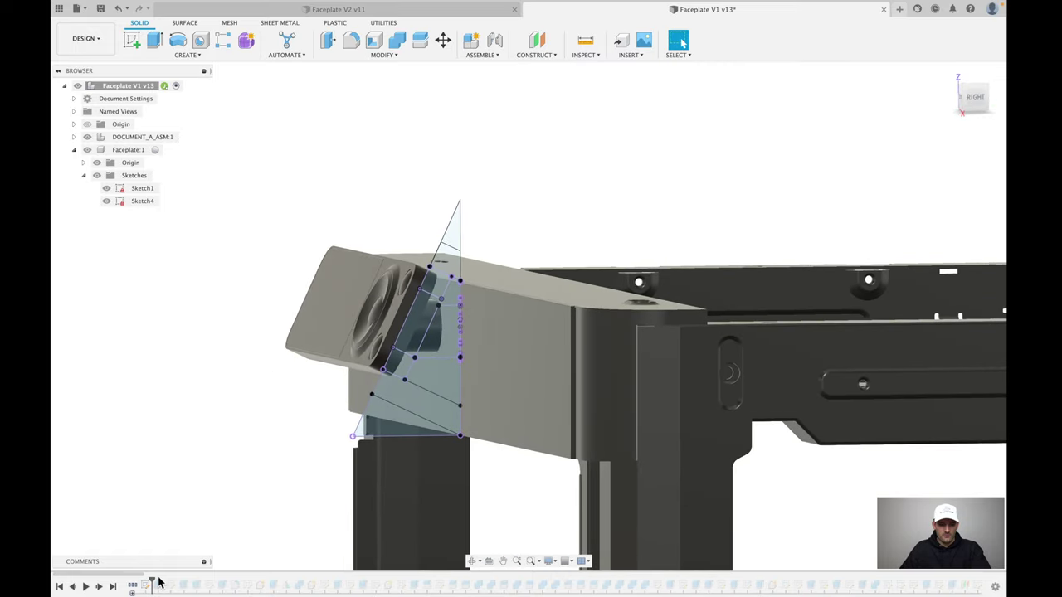
{"action": "left_click_drag", "start_coordinate": [152, 579], "coordinate": [198, 579]}
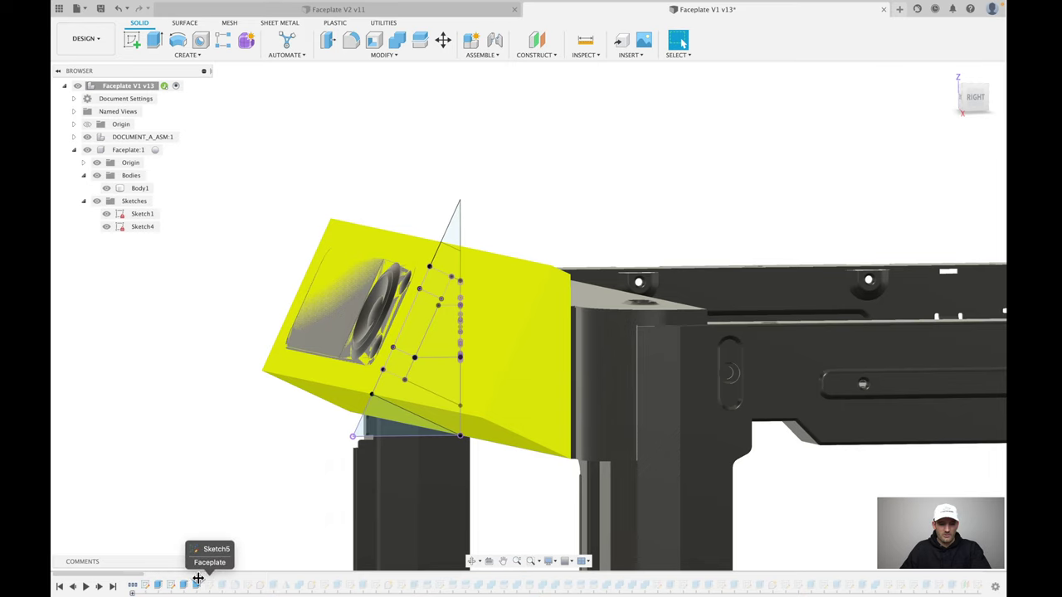
Step: From the front view, advance history past Sketch2, Sketch5 and Mirror of LCD
{"action": "mouse_move", "coordinate": [185, 479]}
{"action": "middle_mouse_down", "text": "shift"}
{"action": "mouse_move", "coordinate": [168, 466]}
{"action": "mouse_move", "coordinate": [280, 463]}
{"action": "middle_mouse_up", "text": "shift"}
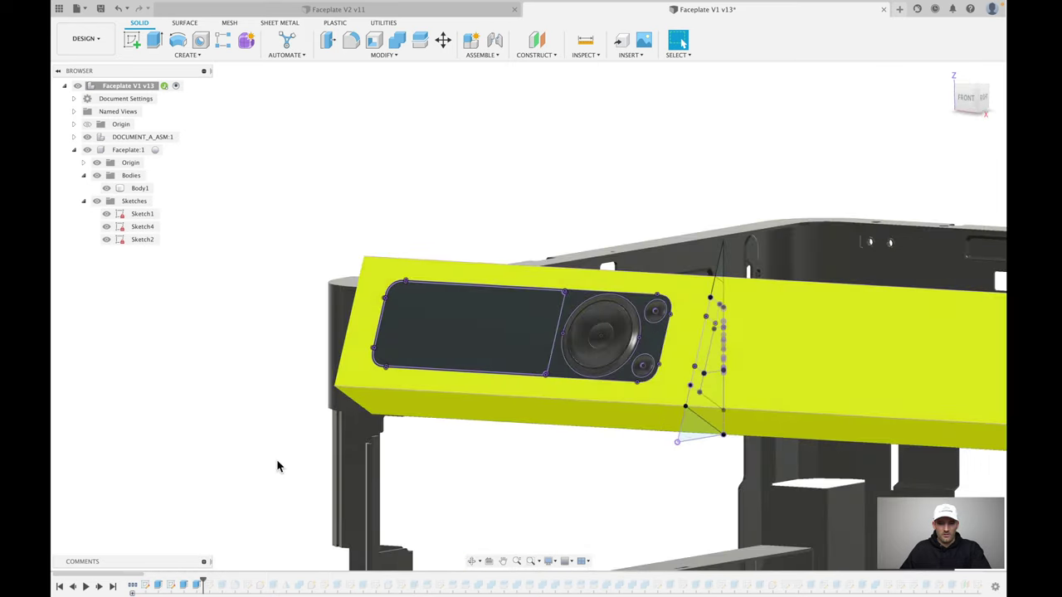
{"action": "left_click", "coordinate": [967, 100]}
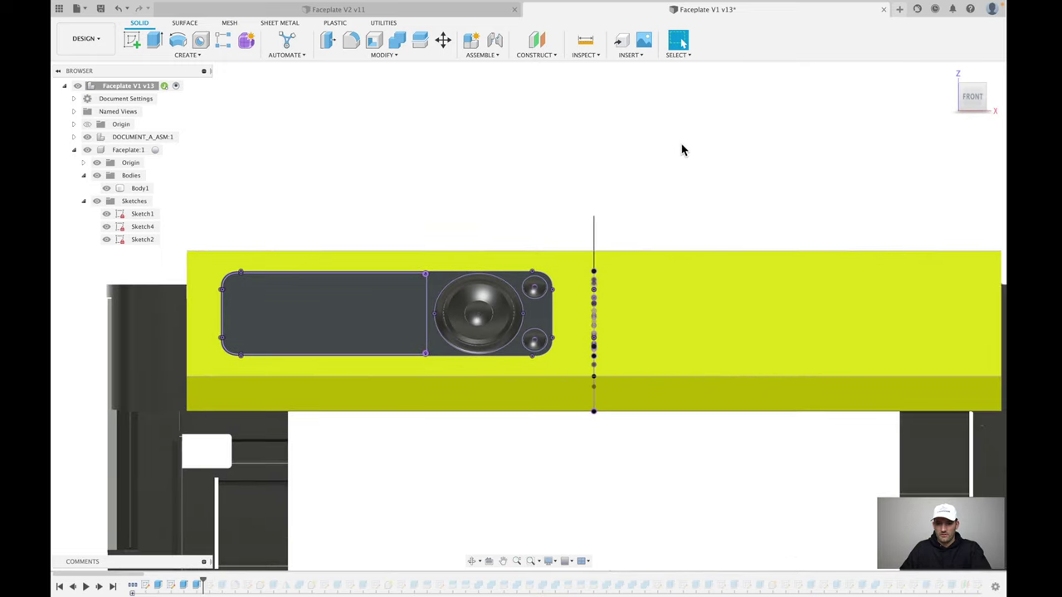
{"action": "middle_click_drag", "start_coordinate": [703, 158], "coordinate": [756, 152]}
{"action": "scroll", "coordinate": [637, 193], "scroll_direction": "up", "scroll_amount": 2}
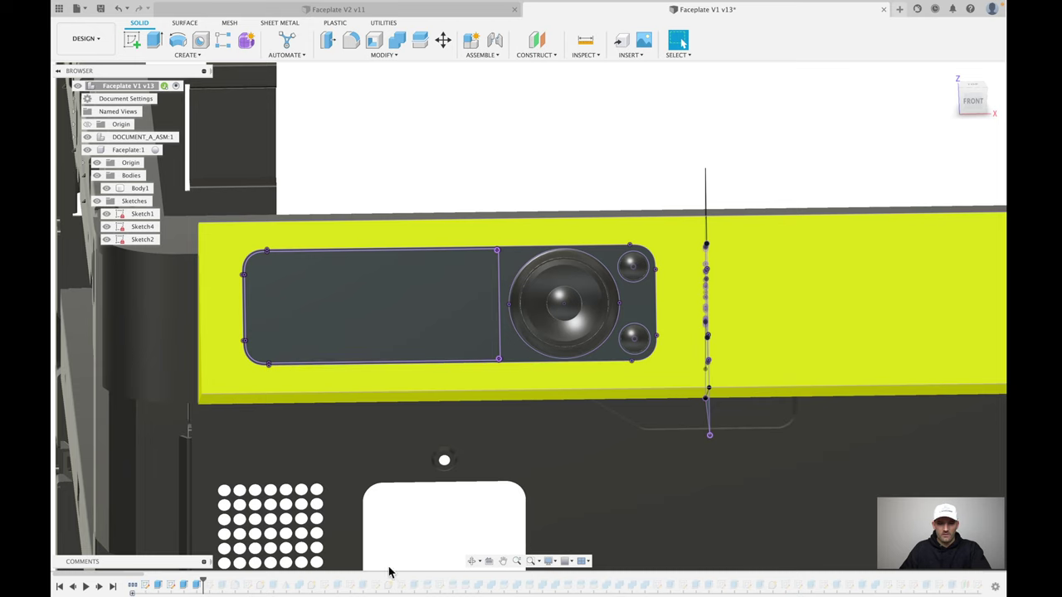
{"action": "left_click_drag", "start_coordinate": [203, 578], "coordinate": [280, 579]}
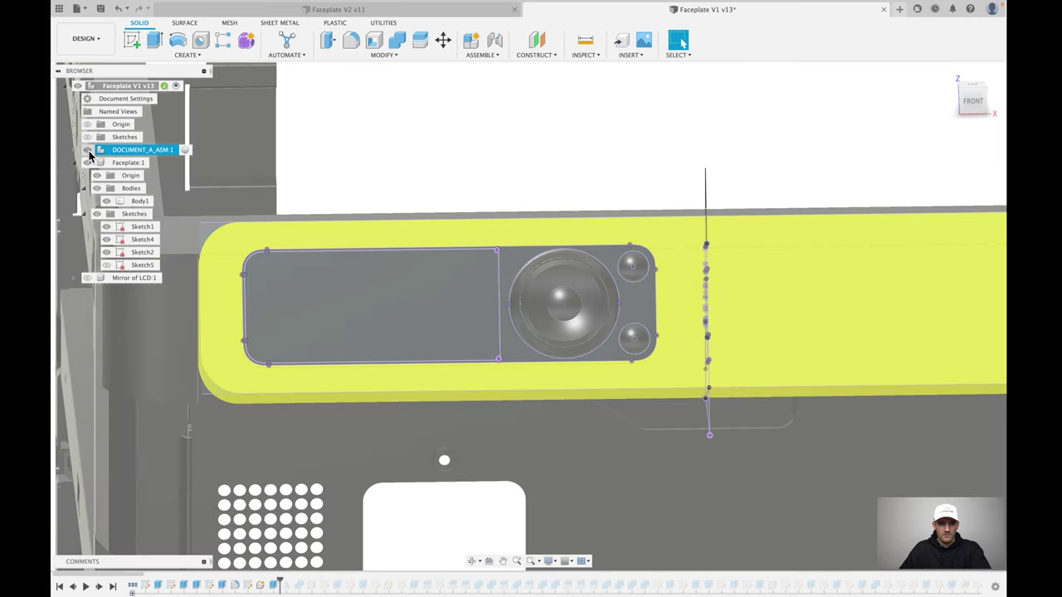
Step: Hide DOCUMENT_A_ASM:1 and advance history past Split2, adding the pocket and Name Tag Plates
{"action": "left_click", "coordinate": [88, 151]}
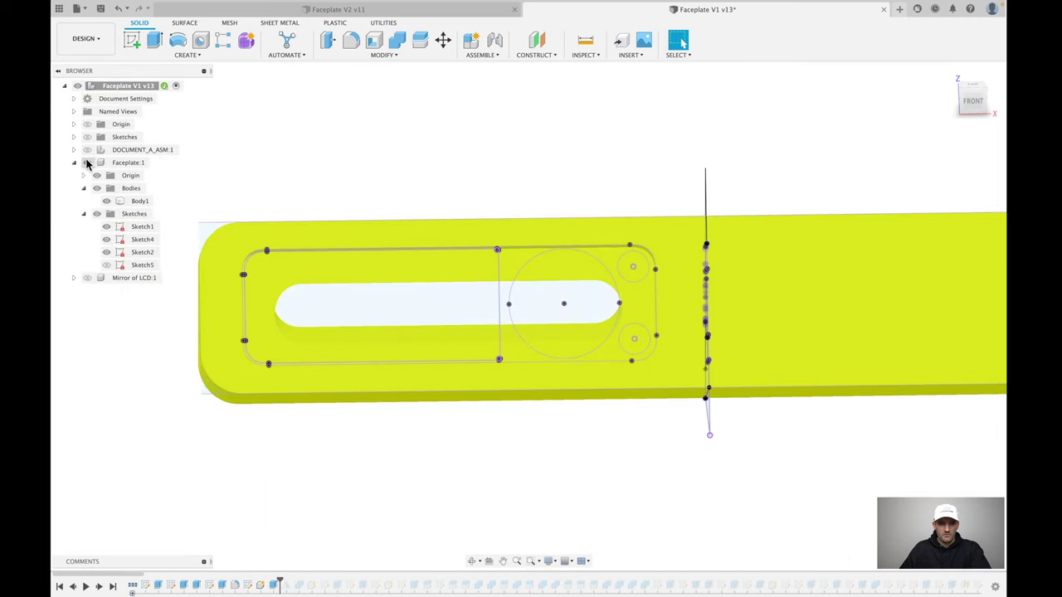
{"action": "mouse_move", "coordinate": [401, 188]}
{"action": "middle_mouse_down", "text": "shift"}
{"action": "mouse_move", "coordinate": [429, 182]}
{"action": "mouse_move", "coordinate": [389, 172]}
{"action": "middle_mouse_up", "text": "shift"}
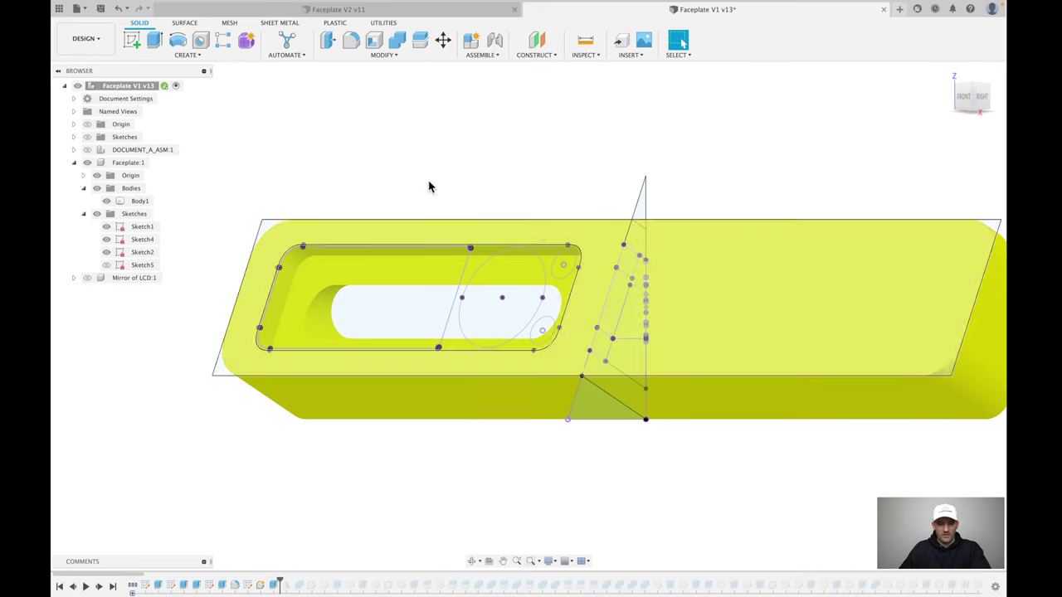
{"action": "left_click_drag", "start_coordinate": [281, 578], "coordinate": [455, 587]}
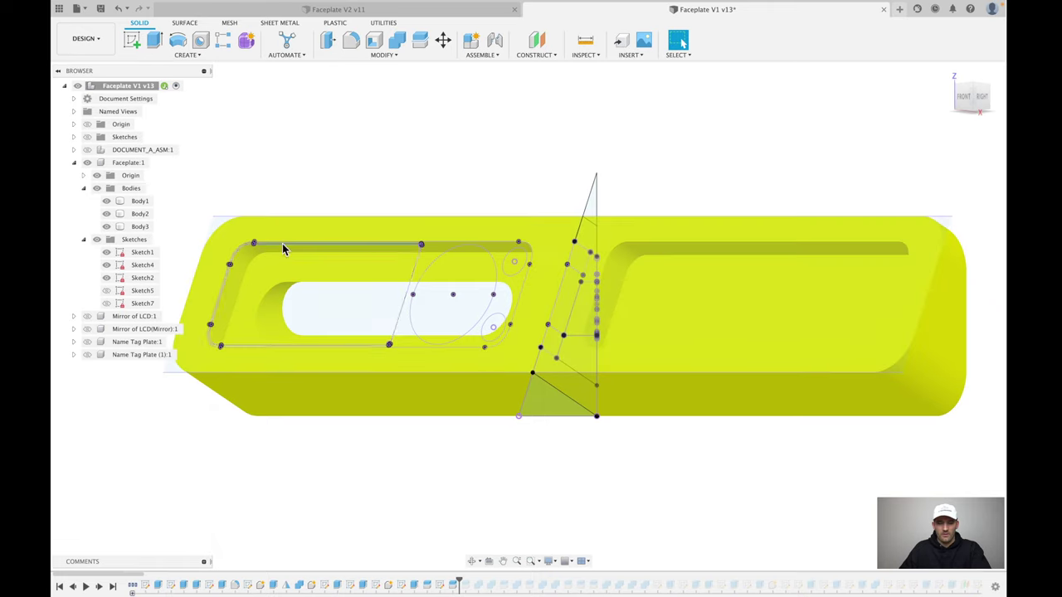
Step: Toggle Mirror of LCD, faceplate and Body2 visibility to inspect the name tag plate and pocket
{"action": "left_click", "coordinate": [87, 316]}
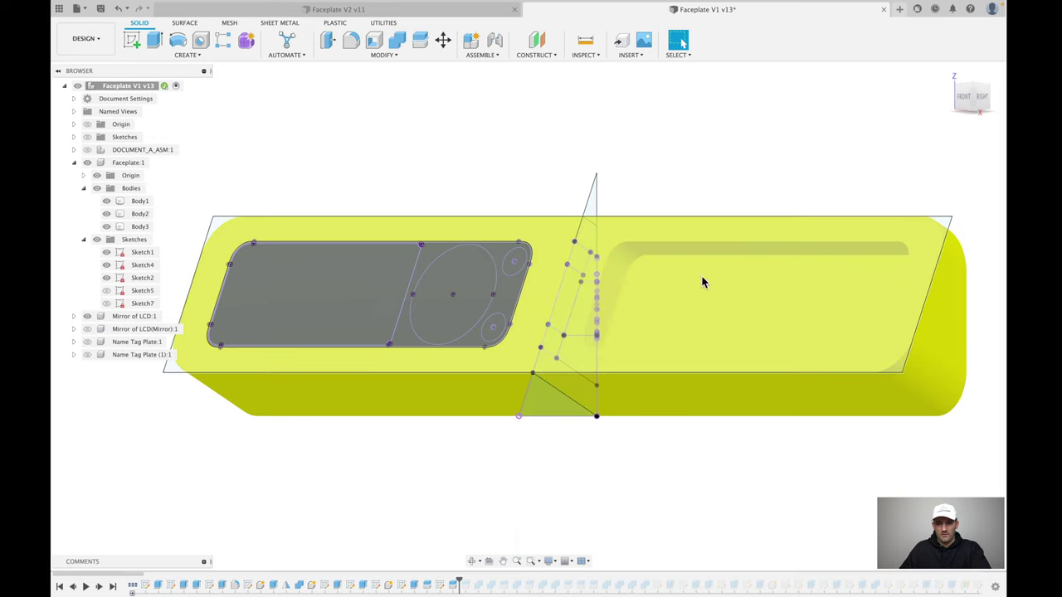
{"action": "left_click", "coordinate": [88, 330]}
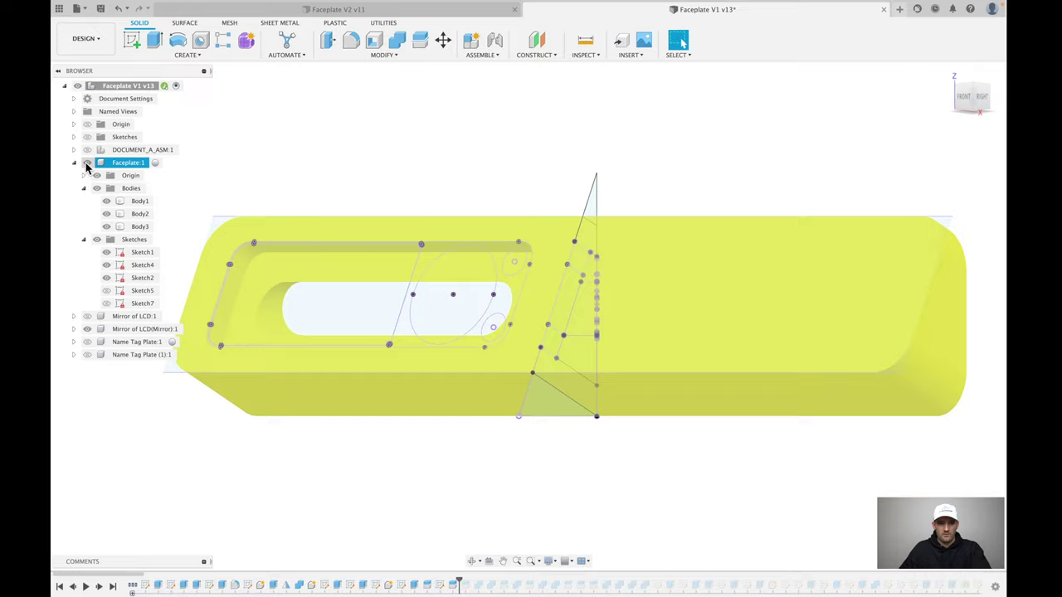
{"action": "left_click", "coordinate": [87, 163]}
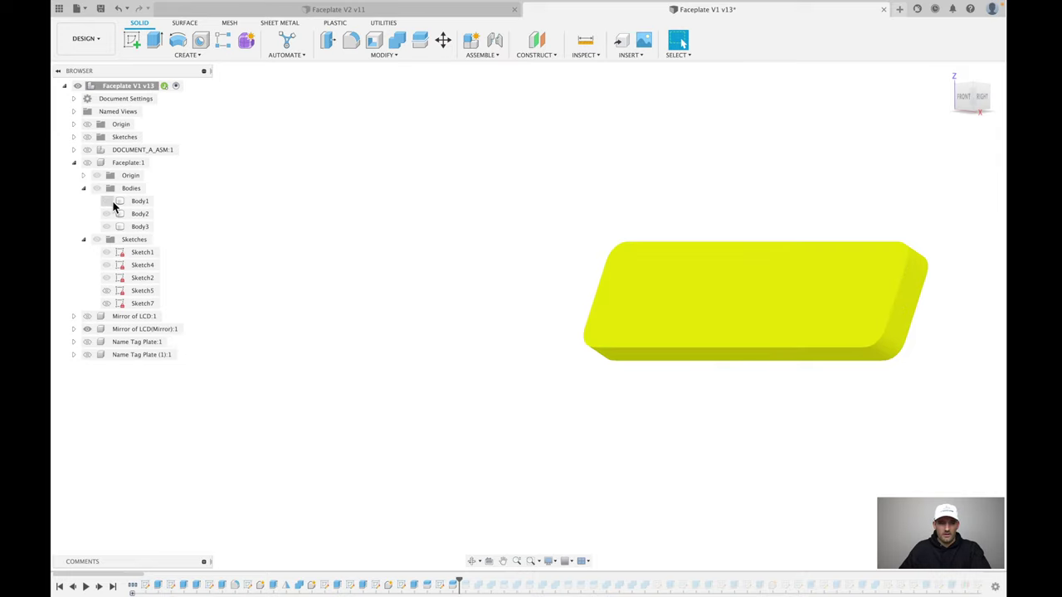
{"action": "left_click", "coordinate": [87, 162]}
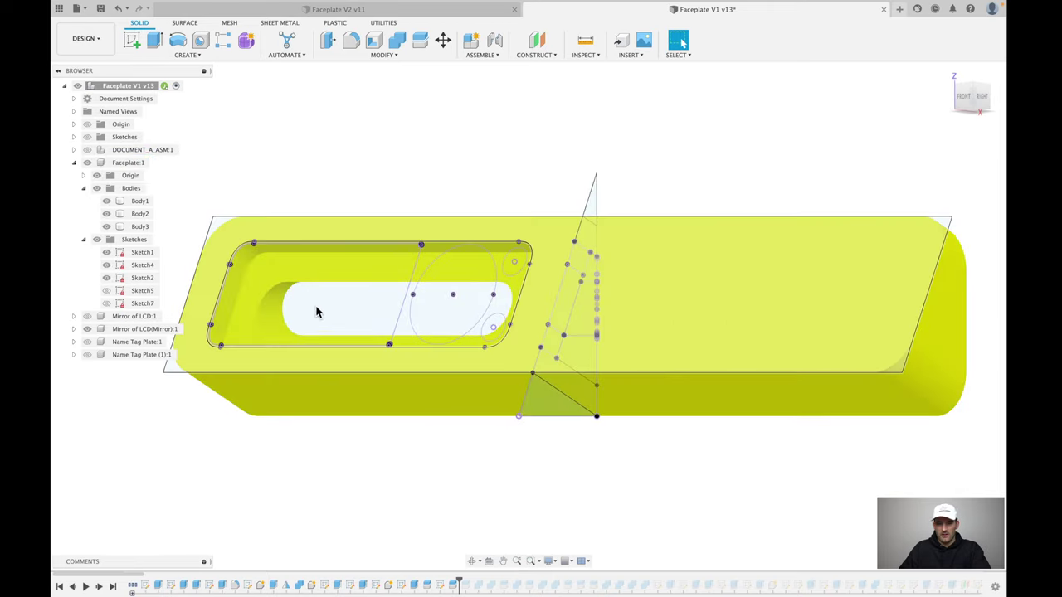
{"action": "left_click", "coordinate": [87, 342]}
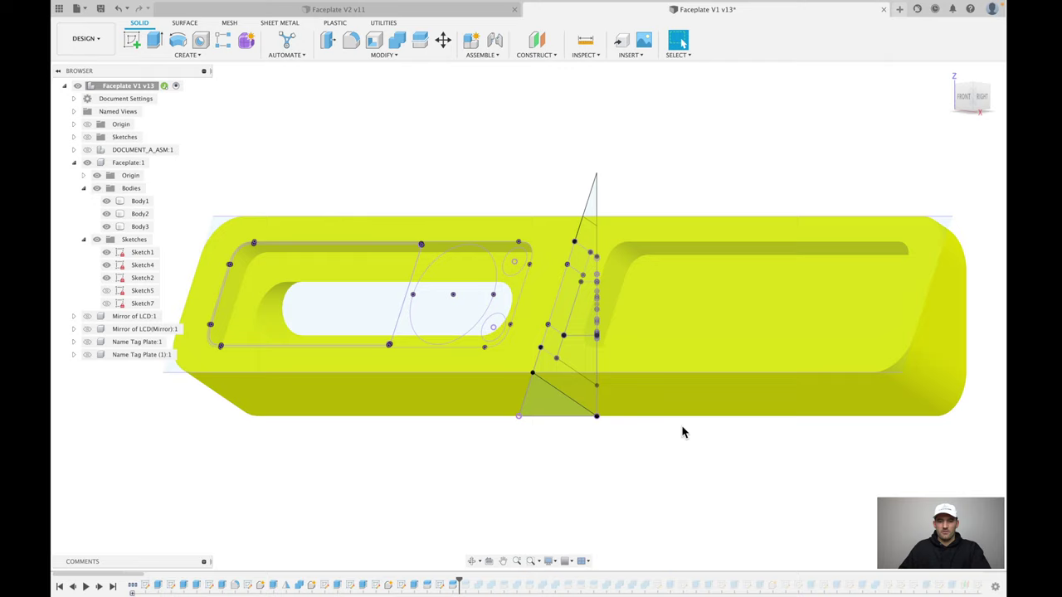
Step: Orbit the plate, advance history up to Split7, and collapse the Bodies folder
{"action": "middle_click_drag", "start_coordinate": [787, 171], "coordinate": [777, 164], "text": "shift"}
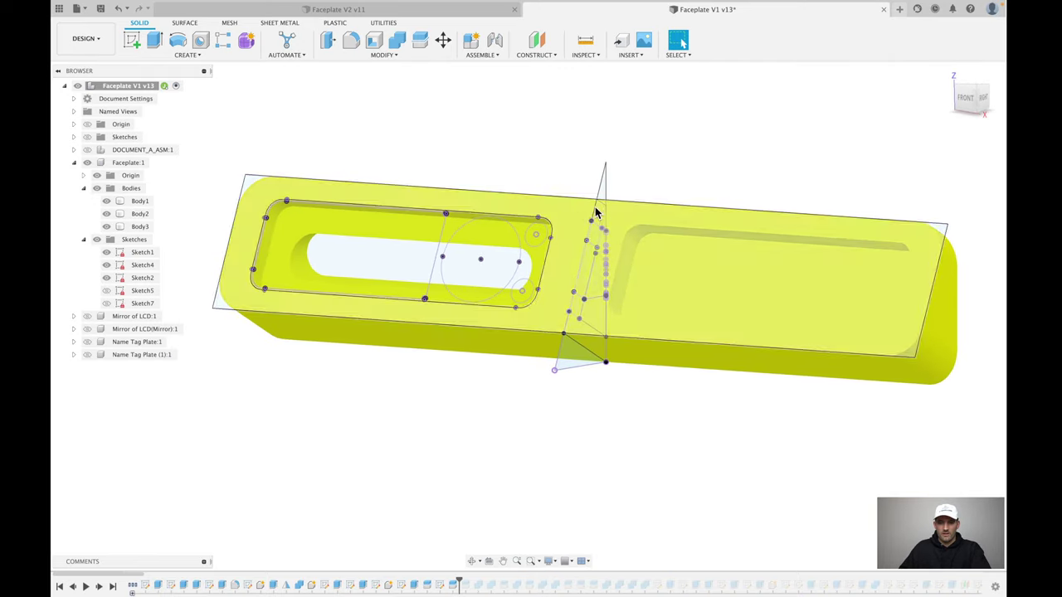
{"action": "middle_click_drag", "start_coordinate": [799, 157], "coordinate": [768, 274], "text": "shift"}
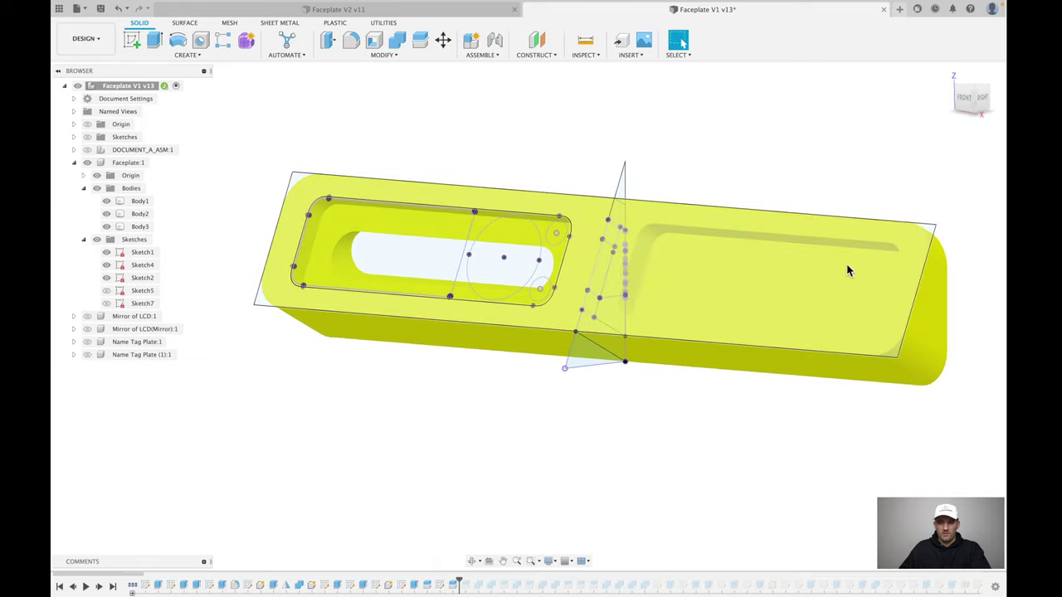
{"action": "left_click", "coordinate": [624, 395]}
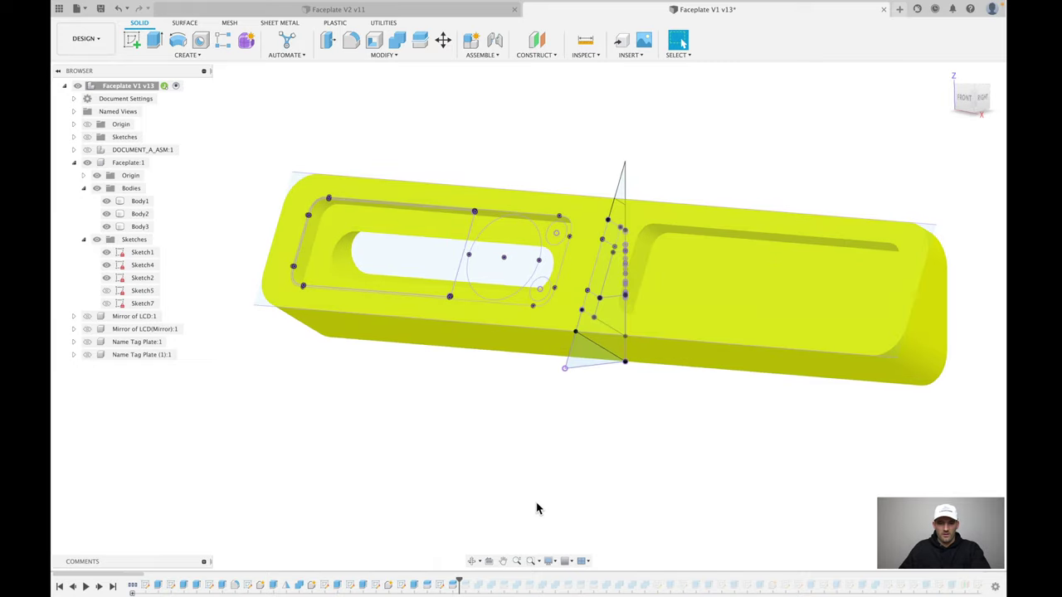
{"action": "left_click_drag", "start_coordinate": [461, 584], "coordinate": [586, 585]}
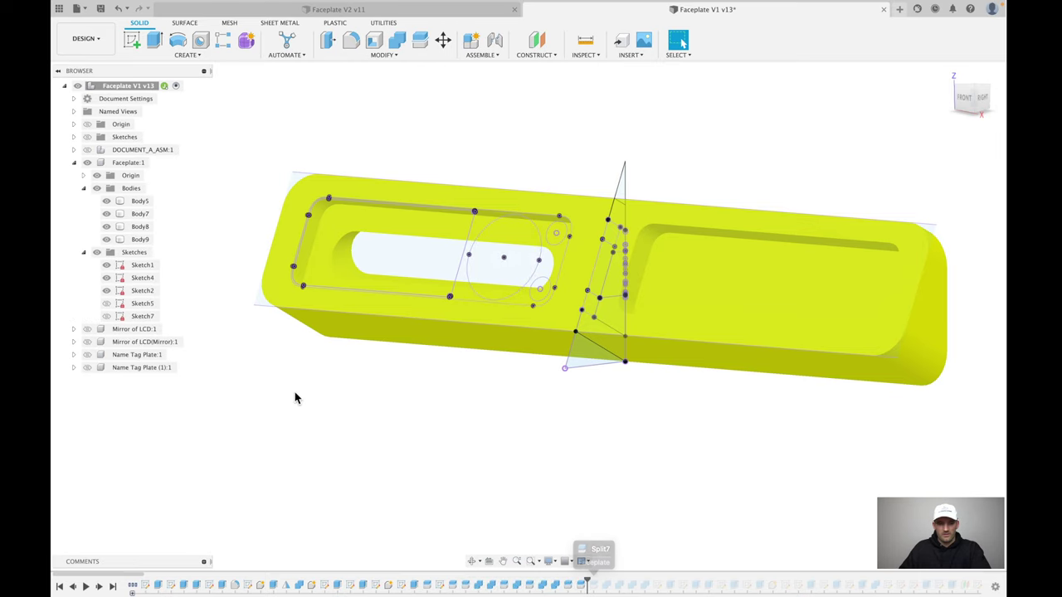
{"action": "left_click", "coordinate": [83, 188]}
Step: Collapse Sketches and Faceplate:1, roll history forward, and view the round recess from above
{"action": "left_click", "coordinate": [84, 201]}
{"action": "left_click", "coordinate": [74, 163]}
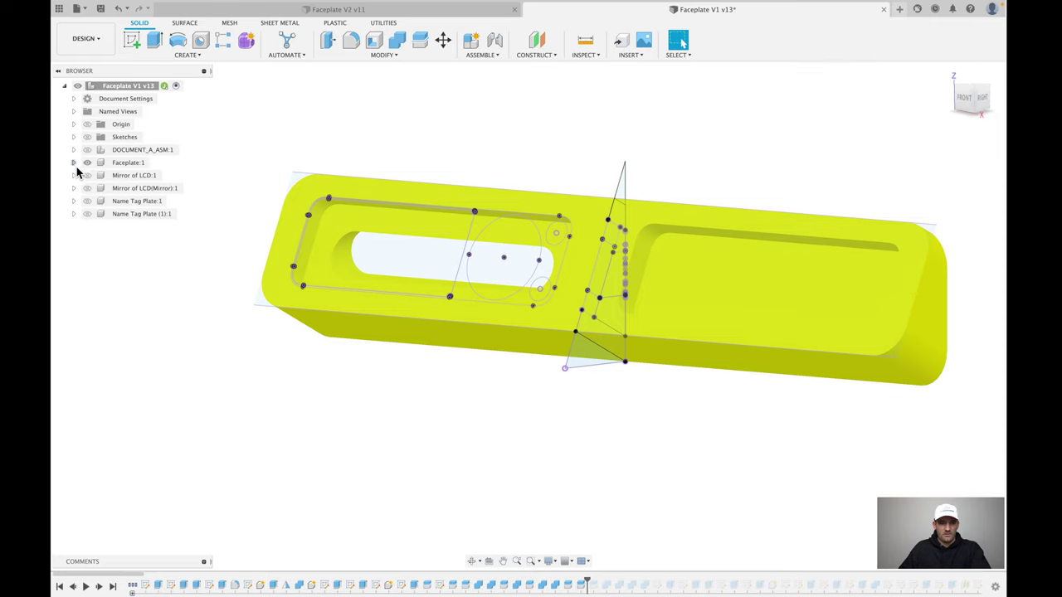
{"action": "mouse_move", "coordinate": [588, 585]}
{"action": "left_mouse_down"}
{"action": "mouse_move", "coordinate": [774, 578]}
{"action": "mouse_move", "coordinate": [690, 583]}
{"action": "left_mouse_up"}
{"action": "middle_click_drag", "start_coordinate": [712, 420], "coordinate": [692, 462], "text": "shift"}
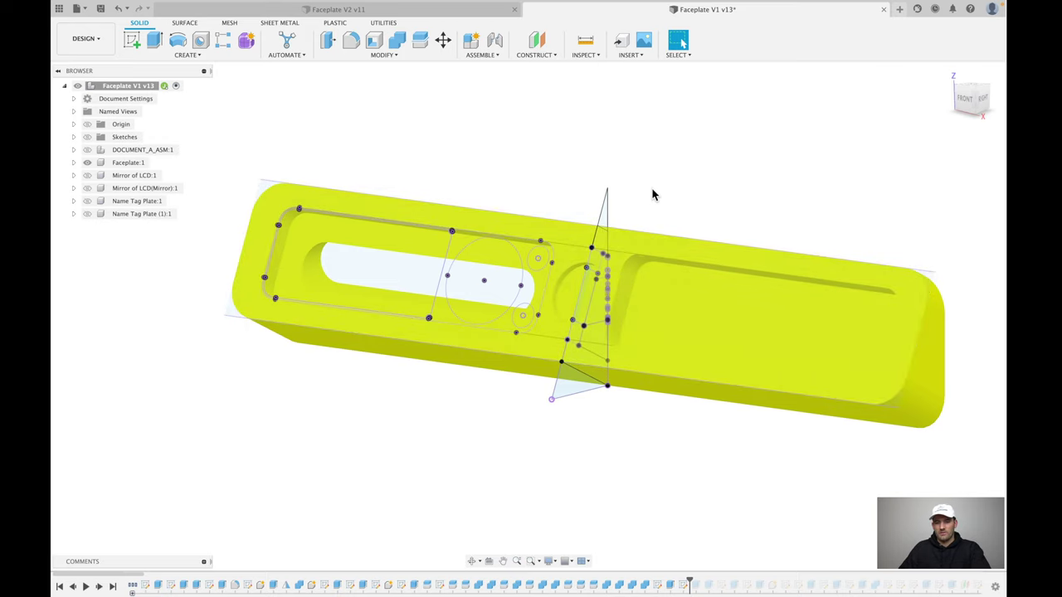
Step: Roll history back one feature and hide the Faceplate:1 sketches
{"action": "scroll", "coordinate": [661, 196], "scroll_direction": "down", "scroll_amount": 1}
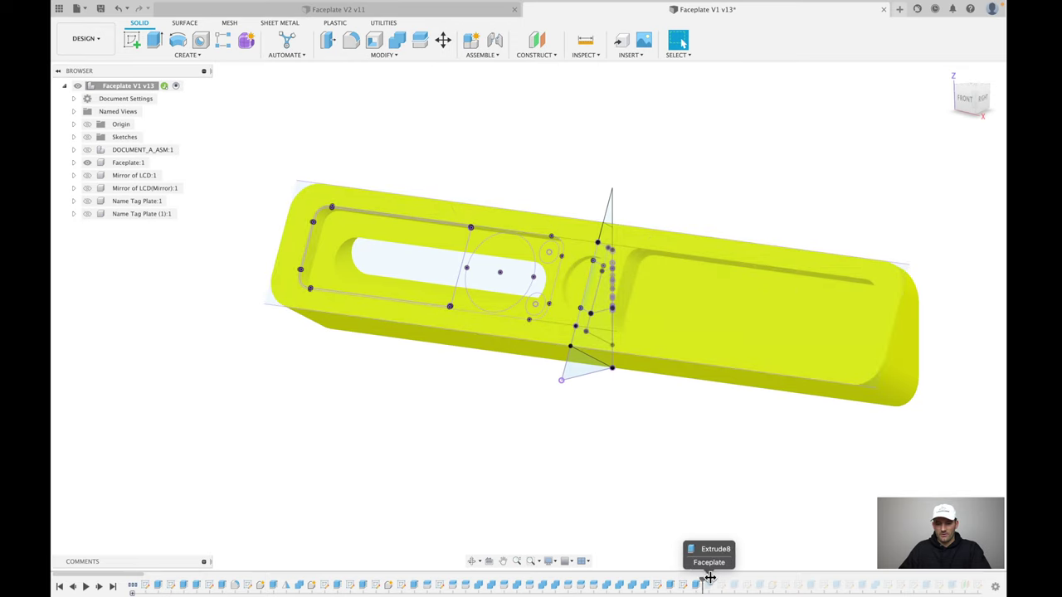
{"action": "left_click_drag", "start_coordinate": [731, 584], "coordinate": [722, 583]}
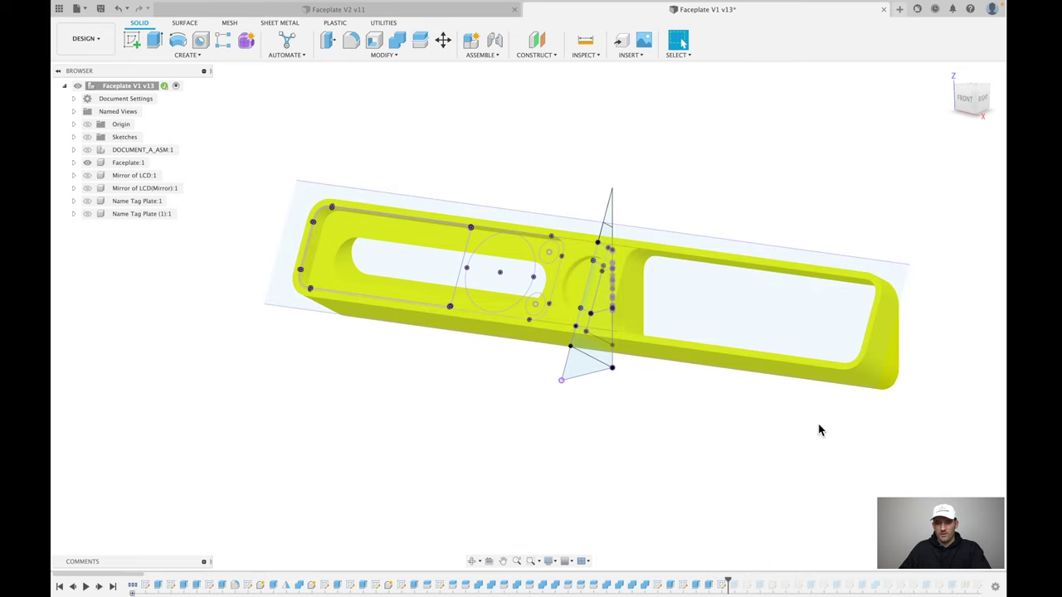
{"action": "left_click", "coordinate": [73, 163]}
{"action": "left_click", "coordinate": [96, 201]}
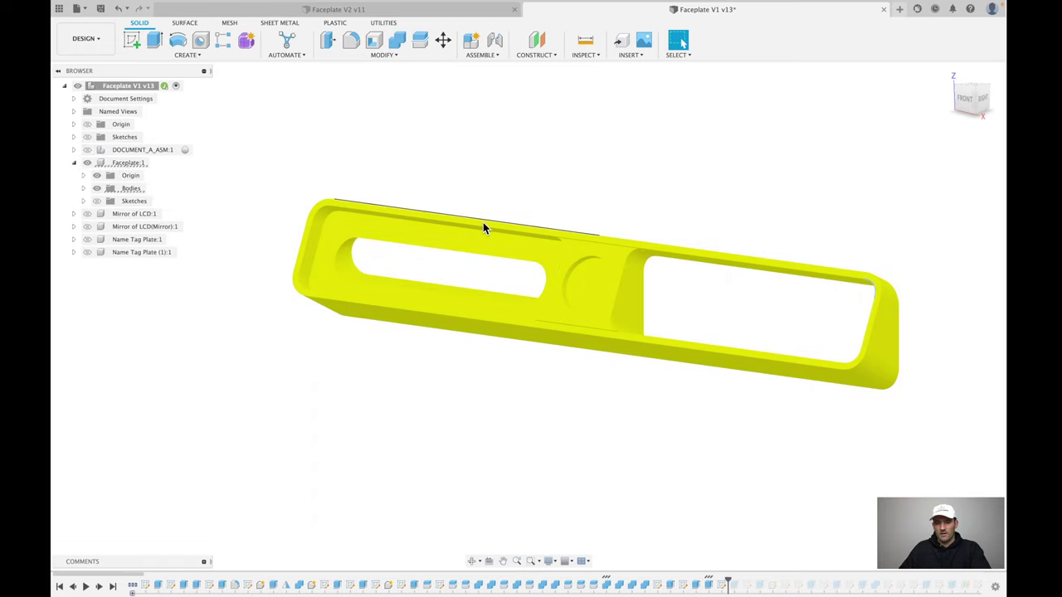
{"action": "middle_click_drag", "start_coordinate": [325, 214], "coordinate": [398, 291], "text": "shift"}
{"action": "middle_click_drag", "start_coordinate": [509, 424], "coordinate": [480, 438], "text": "shift"}
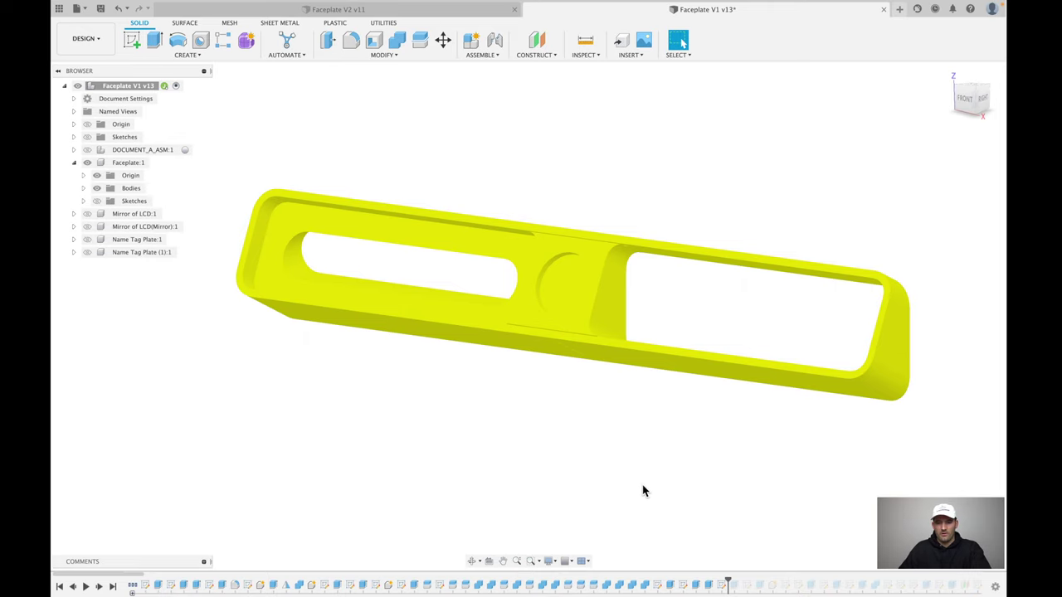
{"action": "middle_click_drag", "start_coordinate": [597, 476], "coordinate": [592, 473]}
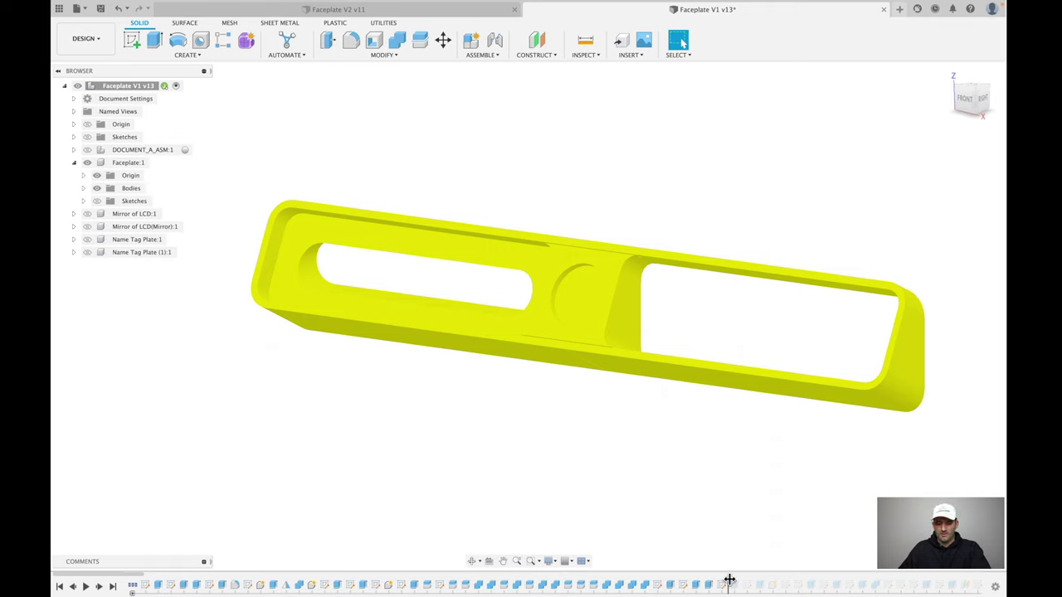
Step: Step history past the centre cut, check Body5 and Body7 visibility, then roll further forward
{"action": "left_click_drag", "start_coordinate": [728, 579], "coordinate": [817, 580]}
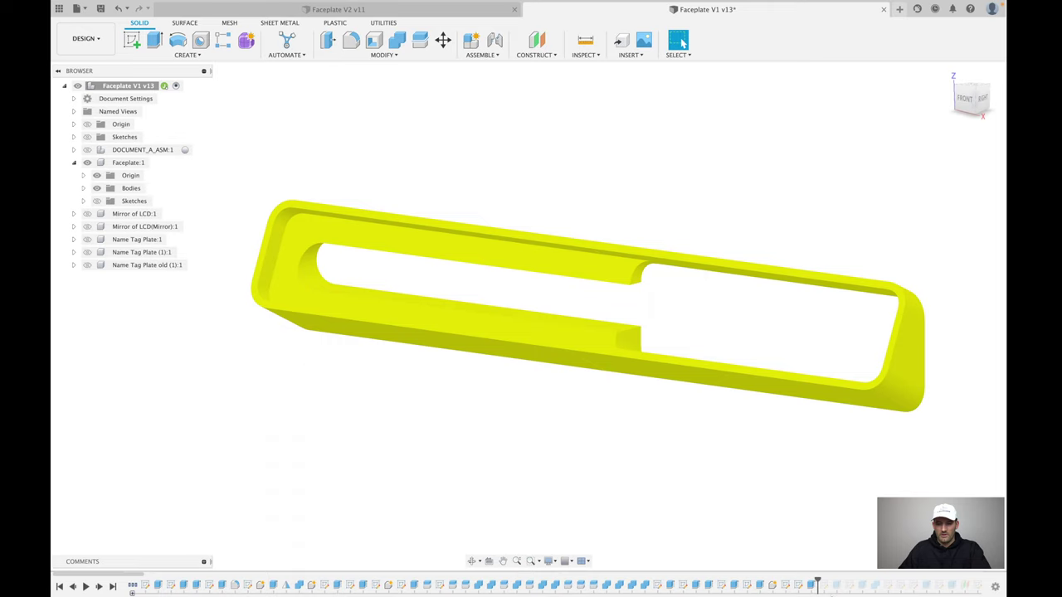
{"action": "left_click", "coordinate": [83, 189]}
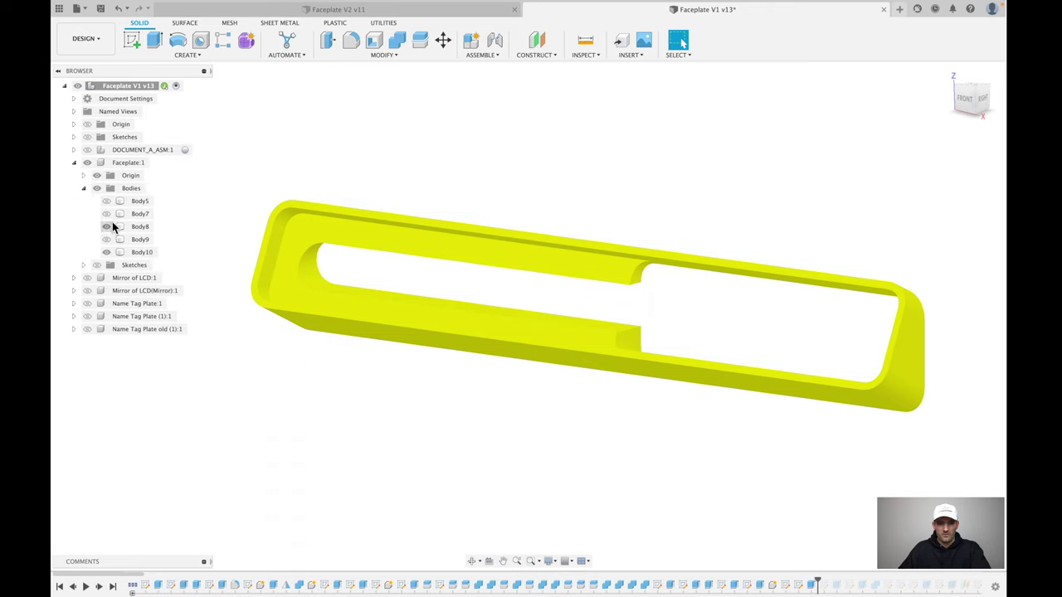
{"action": "left_click", "coordinate": [107, 214]}
{"action": "left_click", "coordinate": [107, 202]}
{"action": "left_click", "coordinate": [107, 201]}
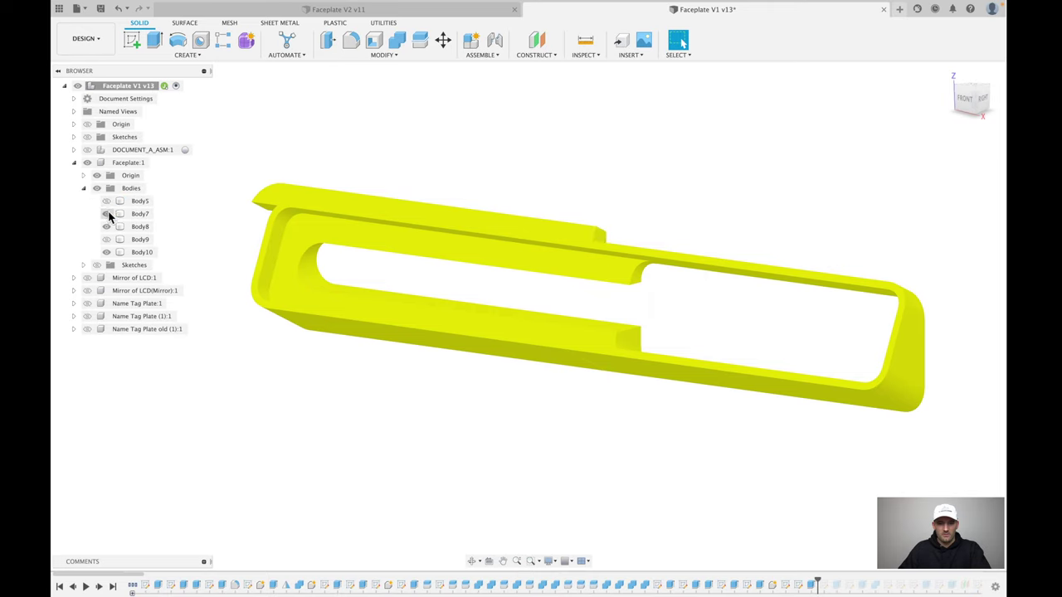
{"action": "left_click", "coordinate": [107, 214]}
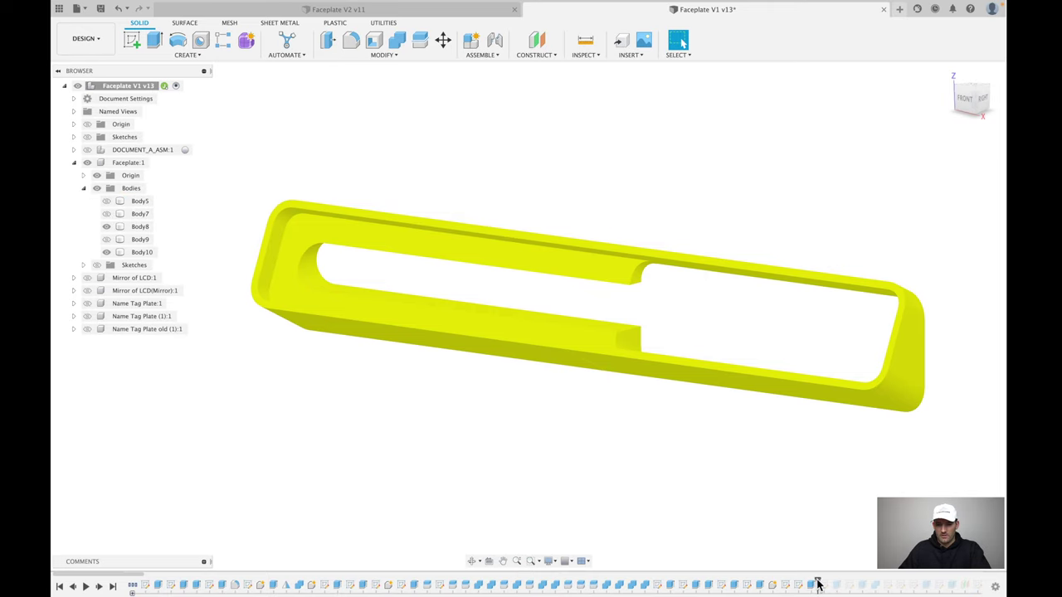
{"action": "left_click_drag", "start_coordinate": [817, 585], "coordinate": [933, 585]}
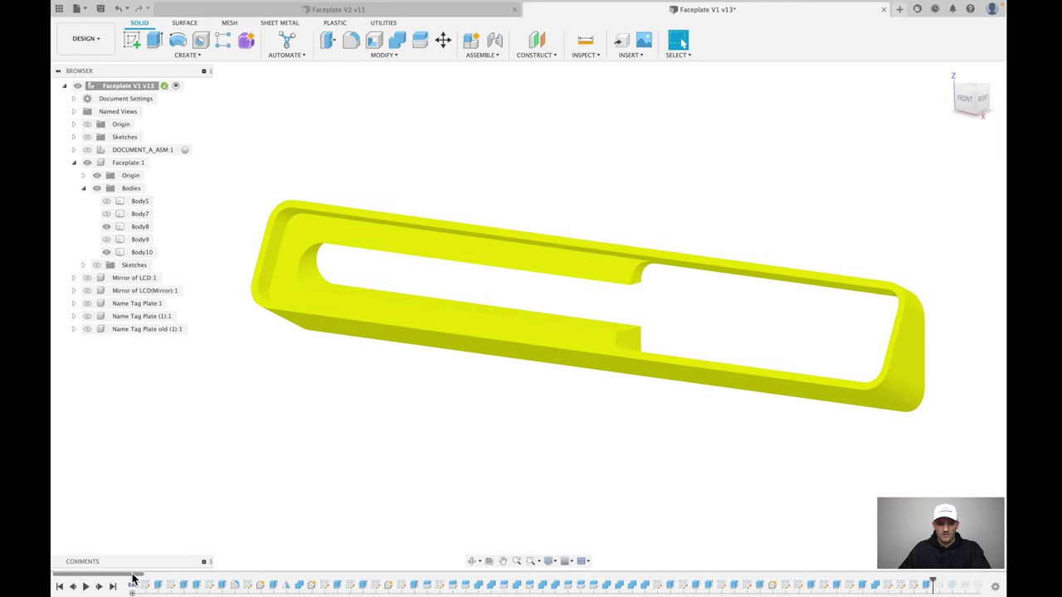
Step: Advance history past Extrude9, adding Name Tag Plate old:1 and the dark centre block
{"action": "left_click_drag", "start_coordinate": [132, 575], "coordinate": [614, 582]}
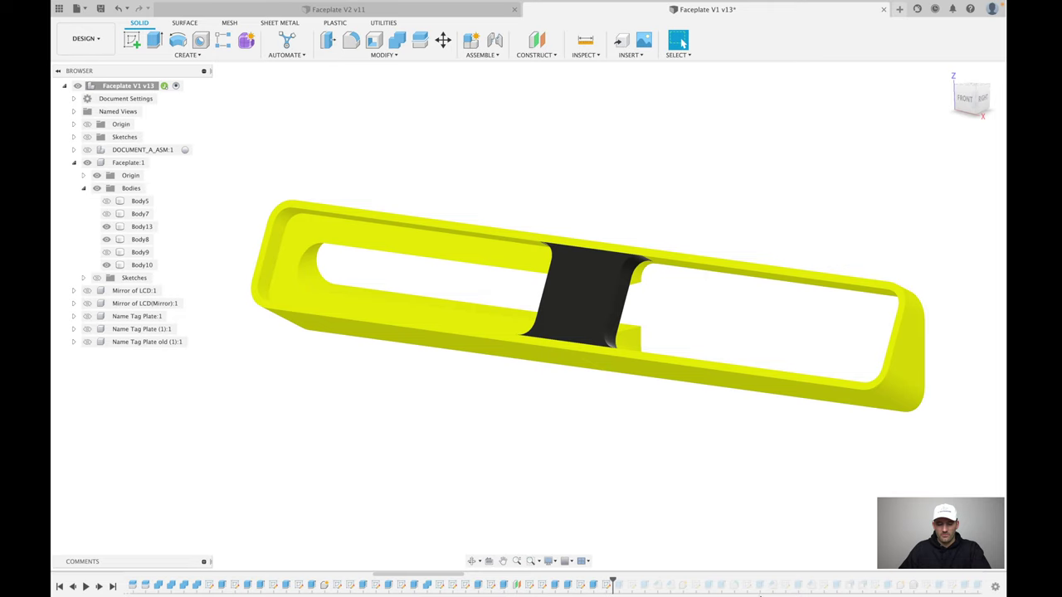
{"action": "left_click_drag", "start_coordinate": [454, 575], "coordinate": [605, 576]}
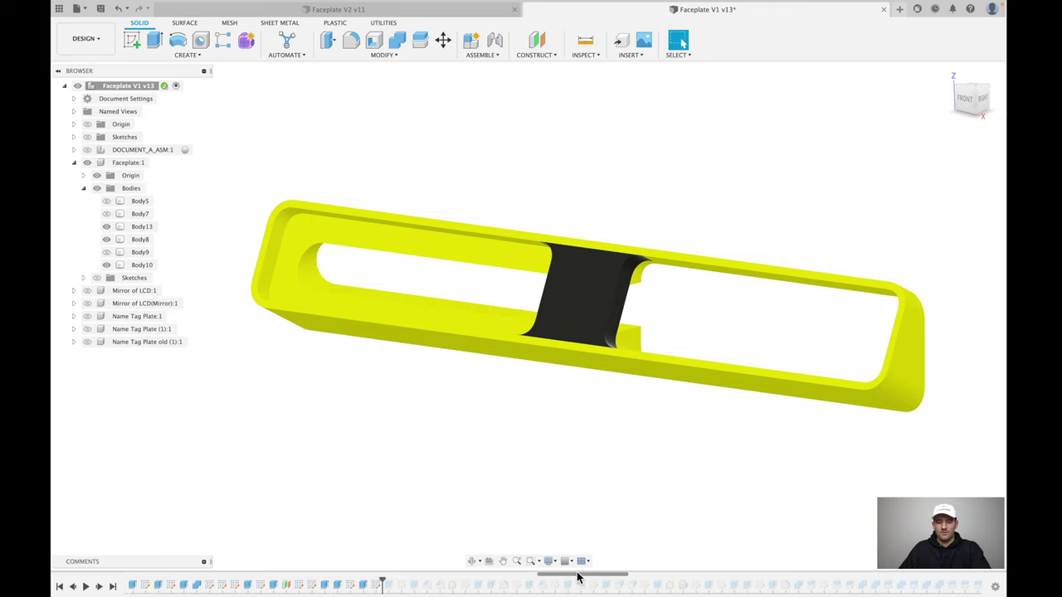
{"action": "left_click_drag", "start_coordinate": [580, 576], "coordinate": [643, 576]}
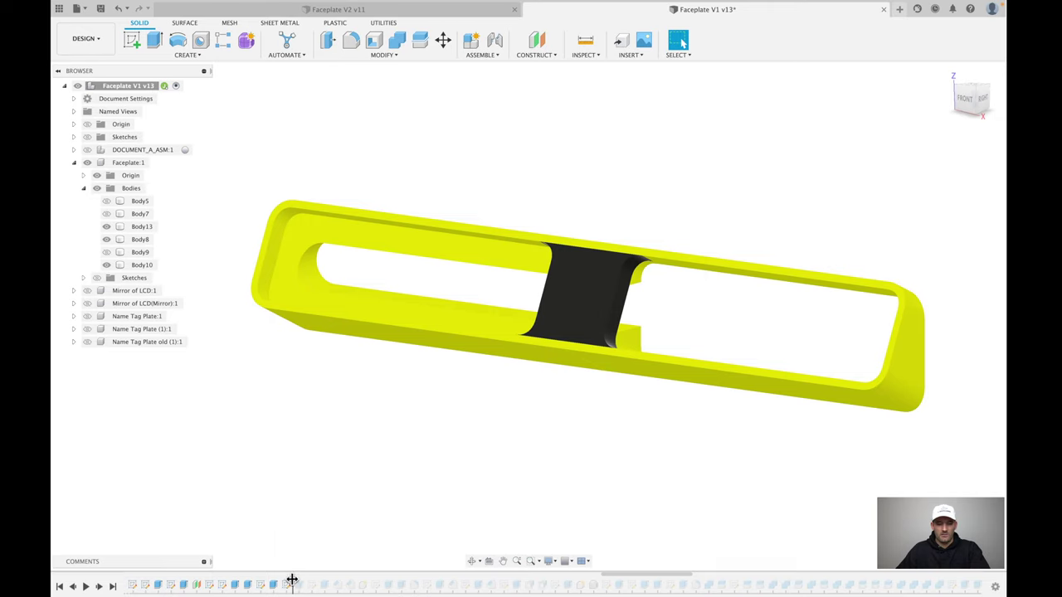
{"action": "left_click_drag", "start_coordinate": [292, 581], "coordinate": [406, 580]}
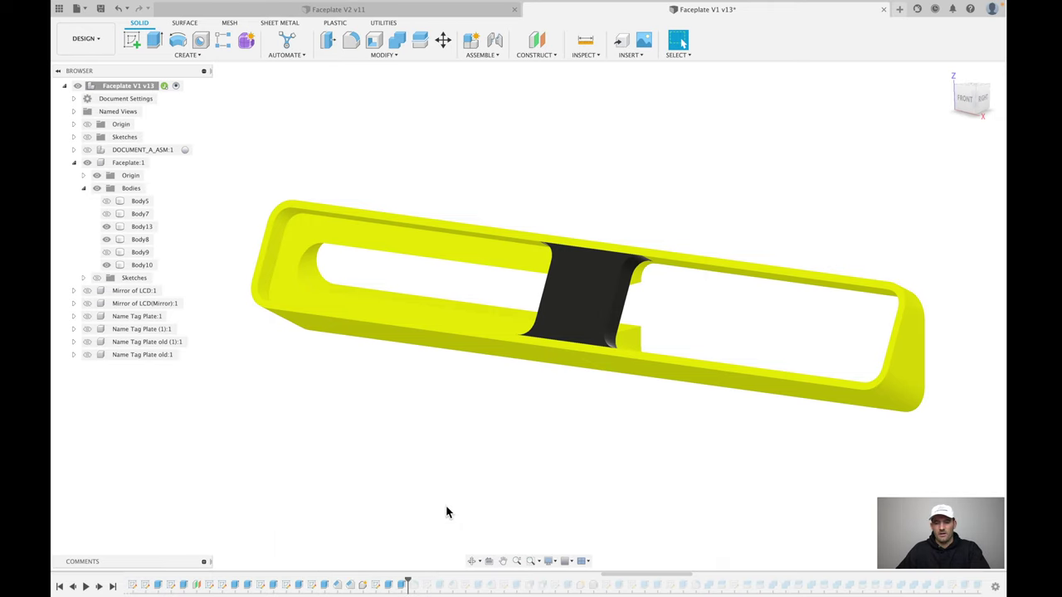
{"action": "middle_click_drag", "start_coordinate": [501, 502], "coordinate": [531, 501], "text": "shift"}
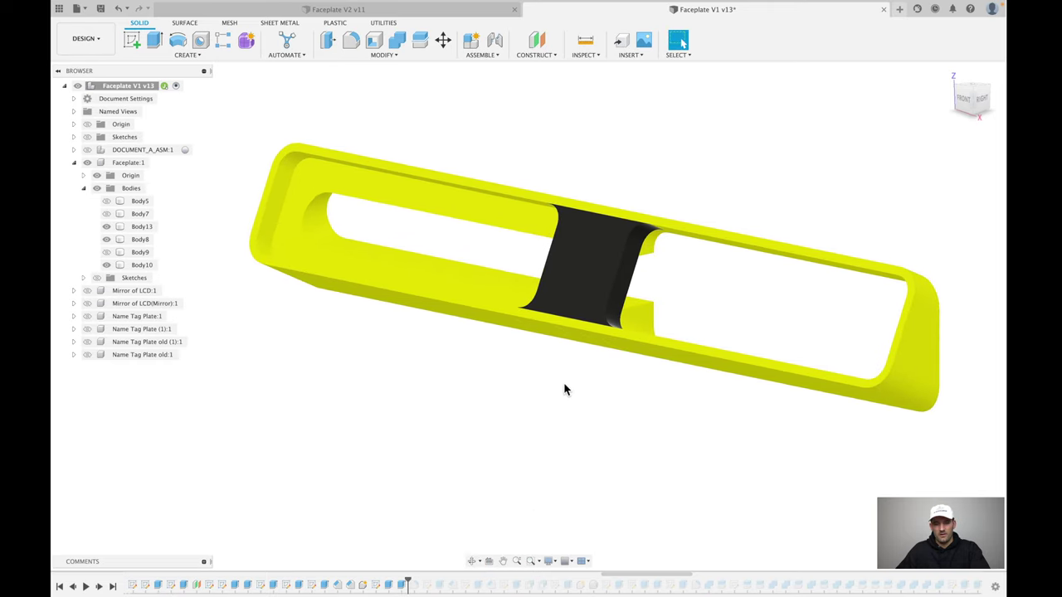
Step: Hide Body13 and roll the history forward to OffsetFaces1
{"action": "left_click", "coordinate": [603, 234]}
{"action": "left_click", "coordinate": [107, 226]}
{"action": "left_click", "coordinate": [490, 479]}
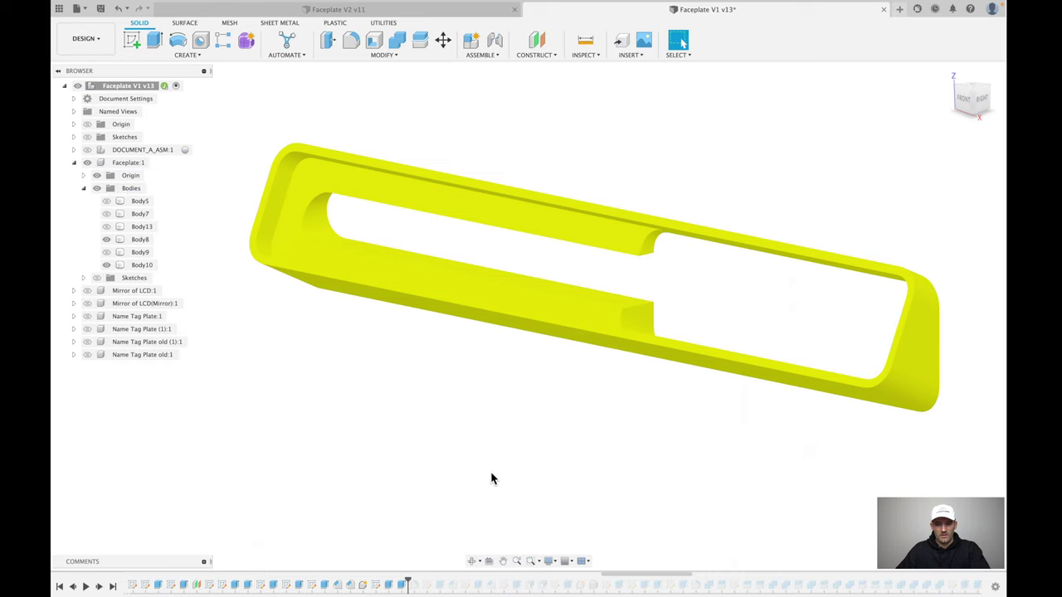
{"action": "left_click_drag", "start_coordinate": [407, 584], "coordinate": [594, 585]}
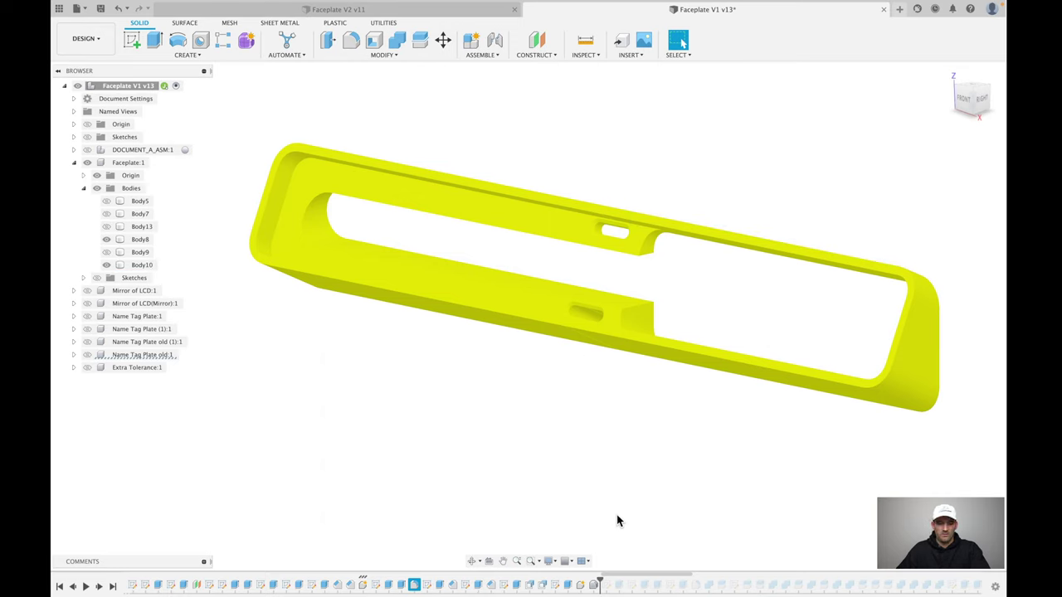
Step: Show Body13 again, temporarily hiding Body10 to inspect the insert's back and pegs
{"action": "scroll", "coordinate": [631, 260], "scroll_direction": "up", "scroll_amount": 5}
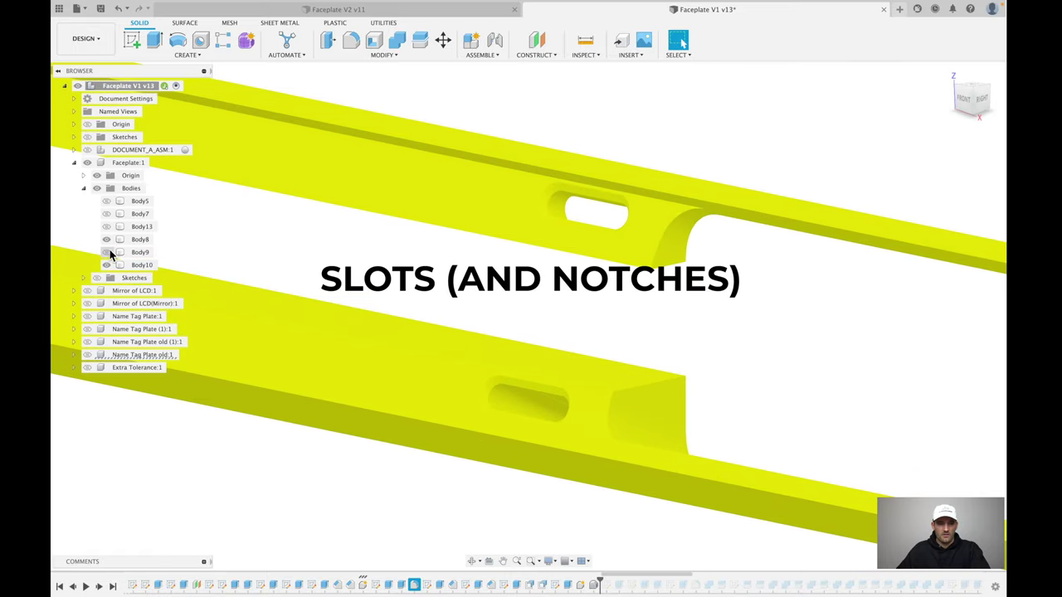
{"action": "left_click", "coordinate": [106, 227]}
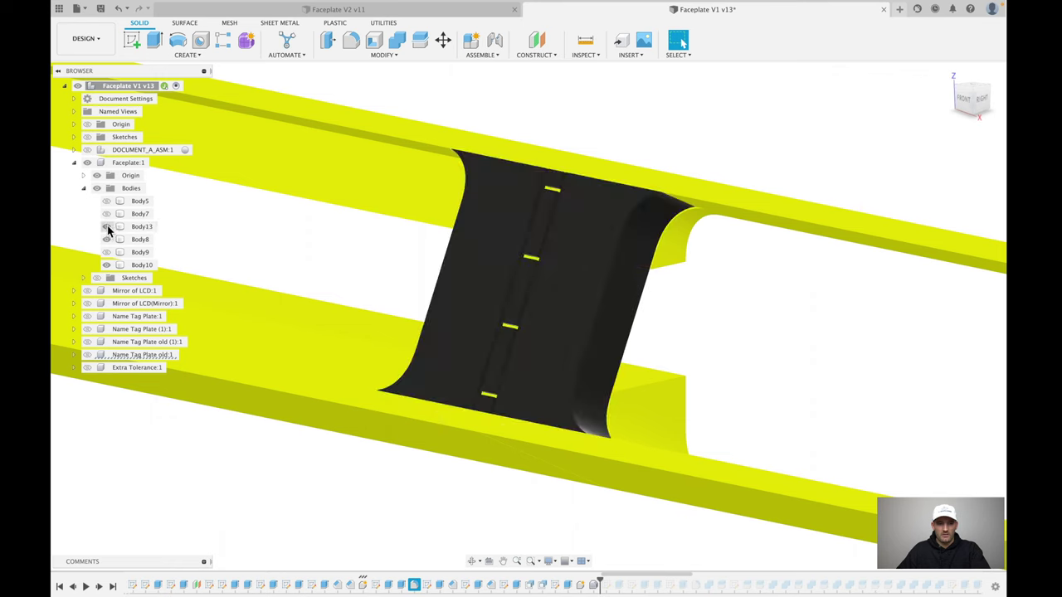
{"action": "middle_click_drag", "start_coordinate": [766, 322], "coordinate": [721, 233], "text": "shift"}
{"action": "left_click", "coordinate": [733, 217]}
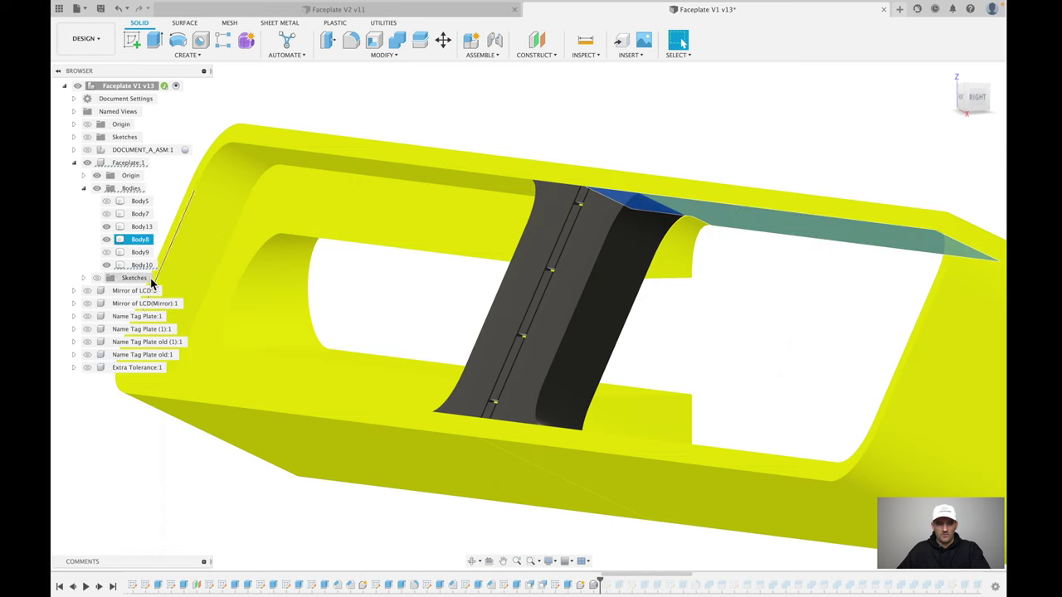
{"action": "left_click", "coordinate": [106, 265]}
{"action": "key", "text": "Escape"}
{"action": "middle_click_drag", "start_coordinate": [576, 328], "coordinate": [645, 346], "text": "shift"}
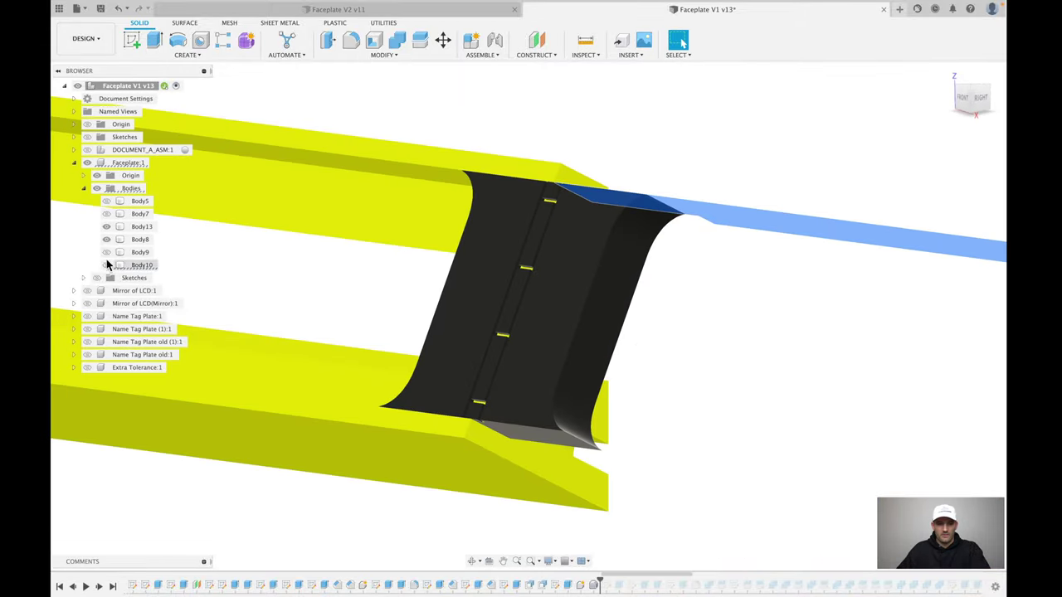
{"action": "left_click", "coordinate": [110, 266]}
{"action": "key", "text": "Escape"}
Step: Orbit and zoom around the insert to a near-front view within the faceplate
{"action": "middle_click_drag", "start_coordinate": [531, 349], "coordinate": [695, 342], "text": "shift"}
{"action": "scroll", "coordinate": [600, 334], "scroll_direction": "up", "scroll_amount": 5}
{"action": "scroll", "coordinate": [695, 343], "scroll_direction": "down", "scroll_amount": 3}
{"action": "left_click", "coordinate": [577, 177]}
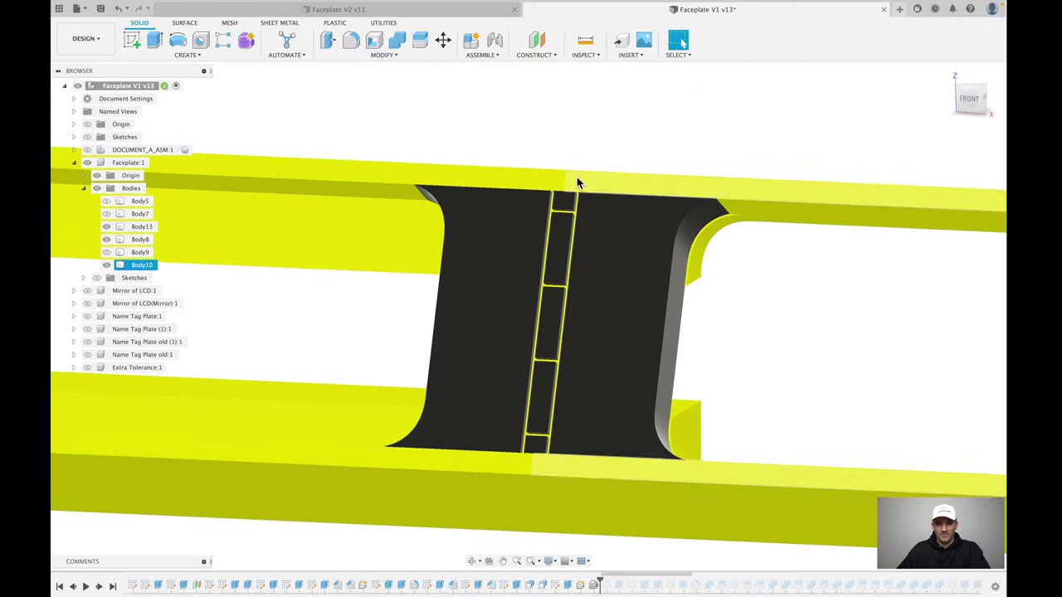
{"action": "key", "text": "Escape"}
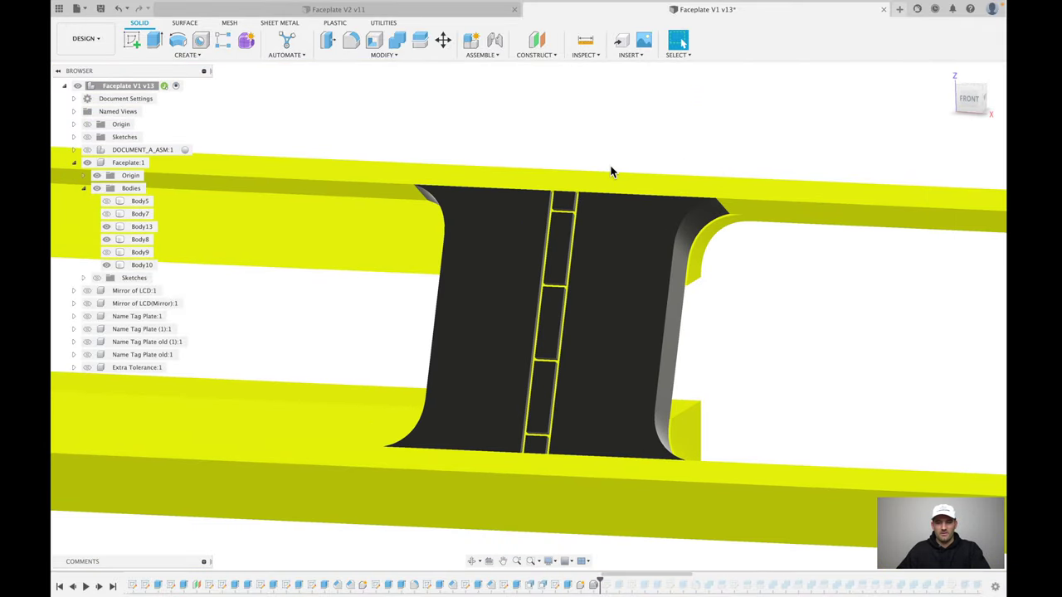
{"action": "middle_click_drag", "start_coordinate": [611, 171], "coordinate": [672, 157], "text": "shift"}
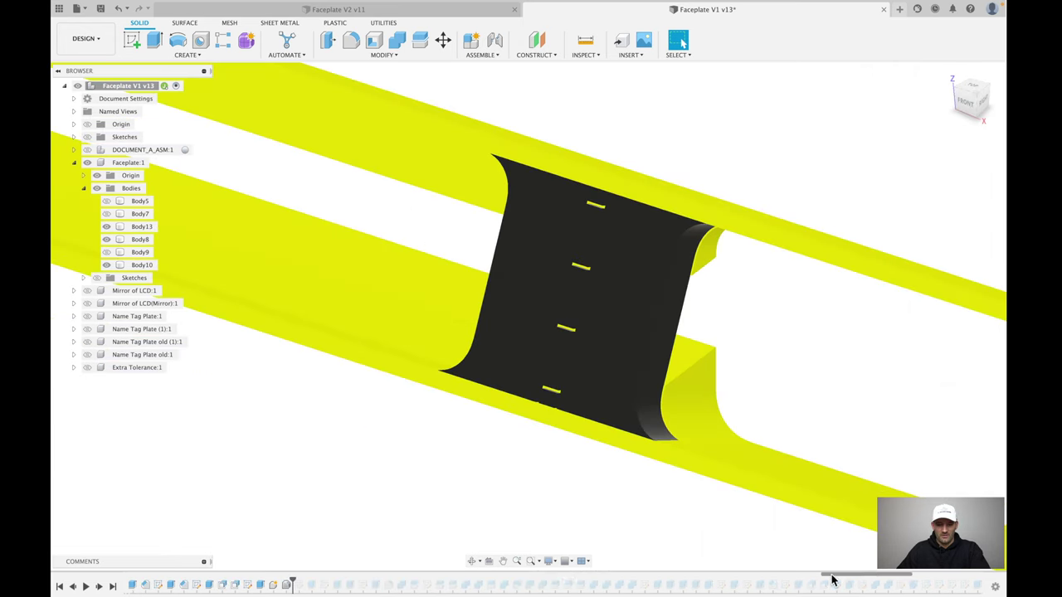
{"action": "middle_click_drag", "start_coordinate": [443, 509], "coordinate": [429, 484], "text": "shift"}
{"action": "scroll", "coordinate": [430, 484], "scroll_direction": "down", "scroll_amount": 5}
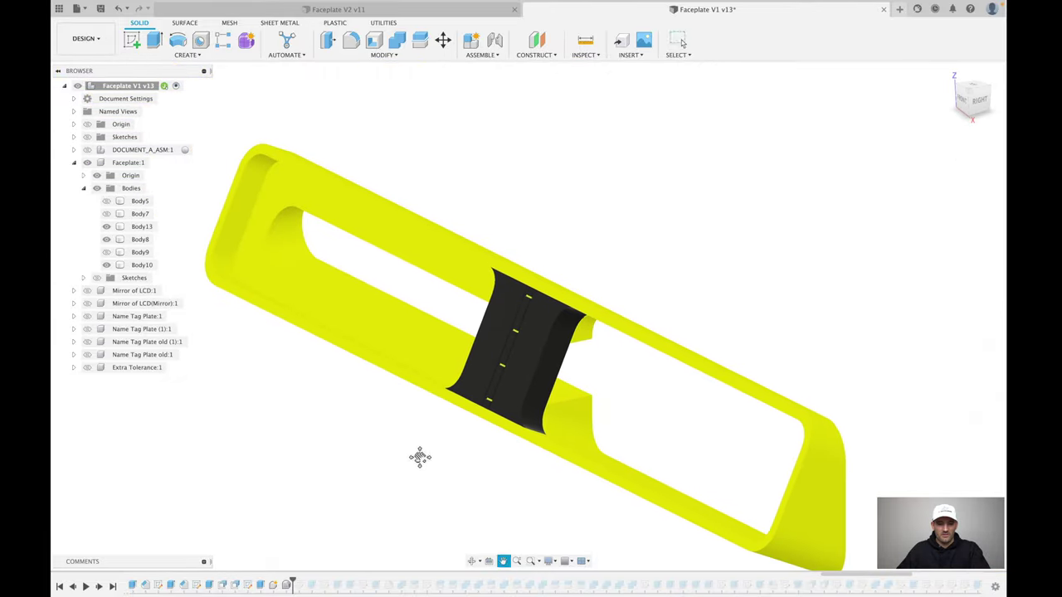
Step: Roll history to the end, adding Name Tag Plate (2):1 lettered BU FACEPLATE, and select Body5
{"action": "left_click_drag", "start_coordinate": [290, 579], "coordinate": [652, 581]}
{"action": "mouse_move", "coordinate": [741, 590]}
{"action": "left_mouse_down"}
{"action": "mouse_move", "coordinate": [849, 576]}
{"action": "mouse_move", "coordinate": [933, 581]}
{"action": "mouse_move", "coordinate": [807, 581]}
{"action": "mouse_move", "coordinate": [965, 581]}
{"action": "left_mouse_up"}
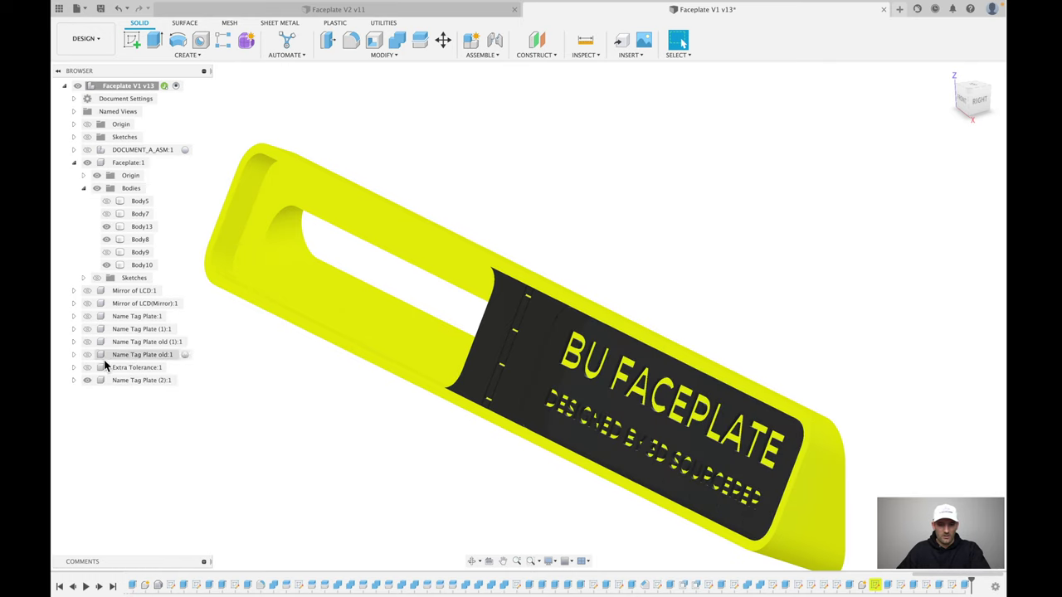
{"action": "left_click", "coordinate": [114, 204]}
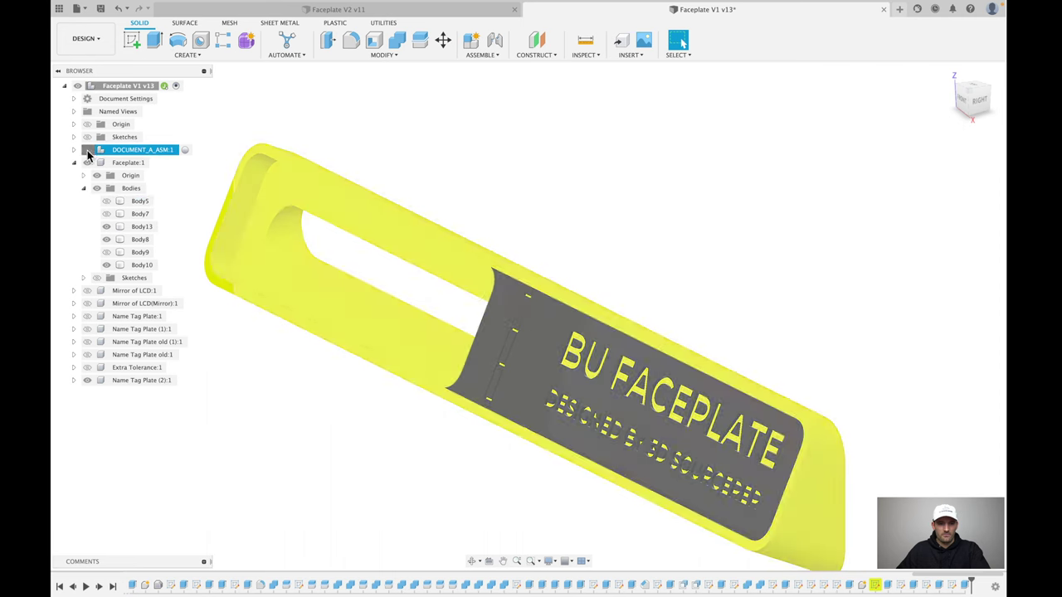
{"action": "left_click", "coordinate": [87, 150]}
{"action": "scroll", "coordinate": [205, 363], "scroll_direction": "down", "scroll_amount": 3}
{"action": "middle_click_drag", "start_coordinate": [337, 374], "coordinate": [398, 365], "text": "shift"}
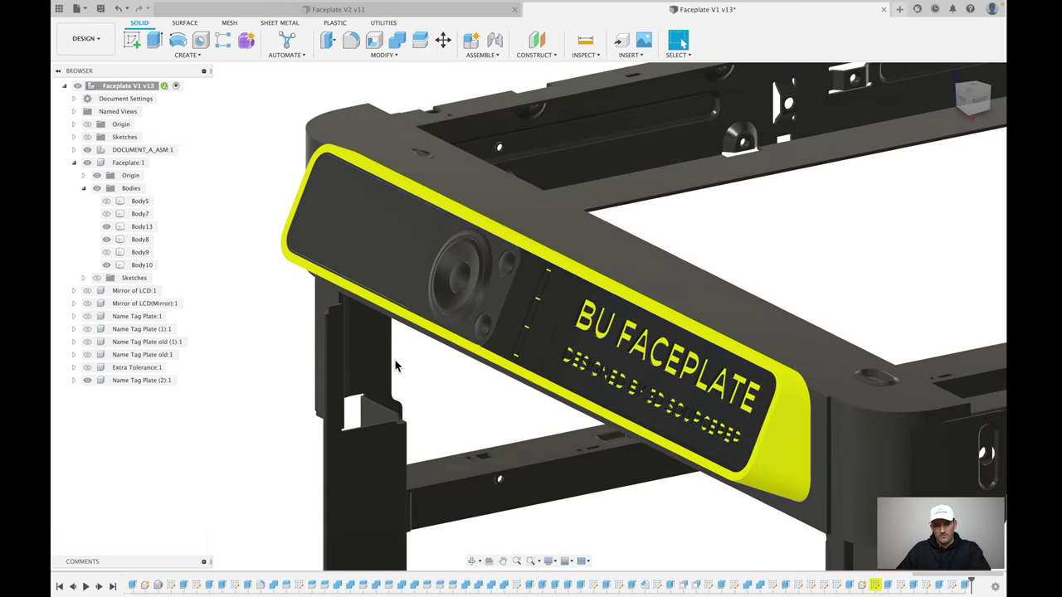
{"action": "scroll", "coordinate": [590, 530], "scroll_direction": "up", "scroll_amount": 5}
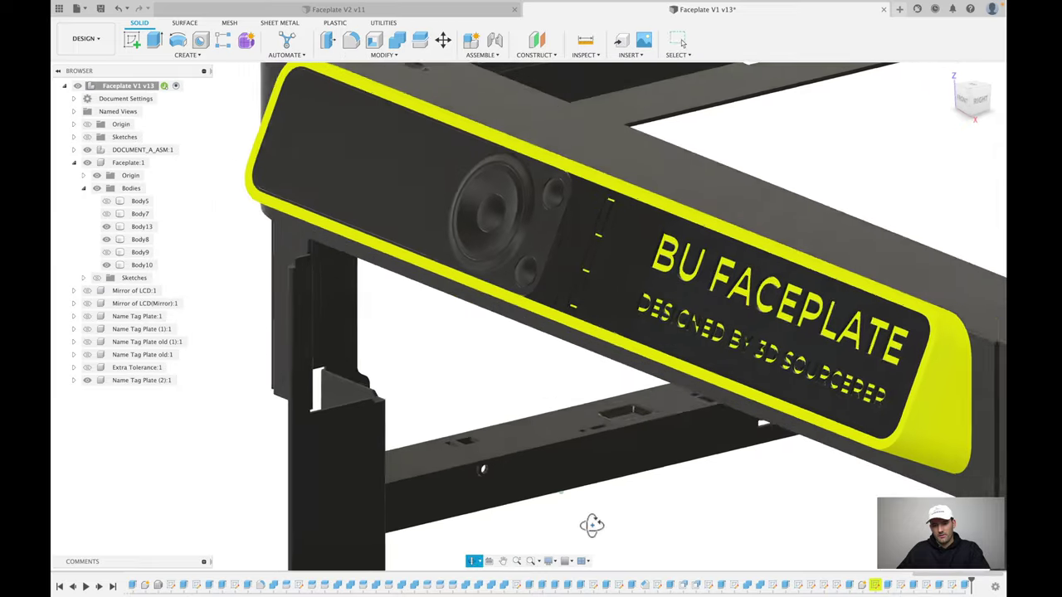
{"action": "mouse_move", "coordinate": [590, 523]}
{"action": "middle_mouse_down", "text": "shift"}
{"action": "mouse_move", "coordinate": [637, 526]}
{"action": "mouse_move", "coordinate": [585, 534]}
{"action": "middle_mouse_up", "text": "shift"}
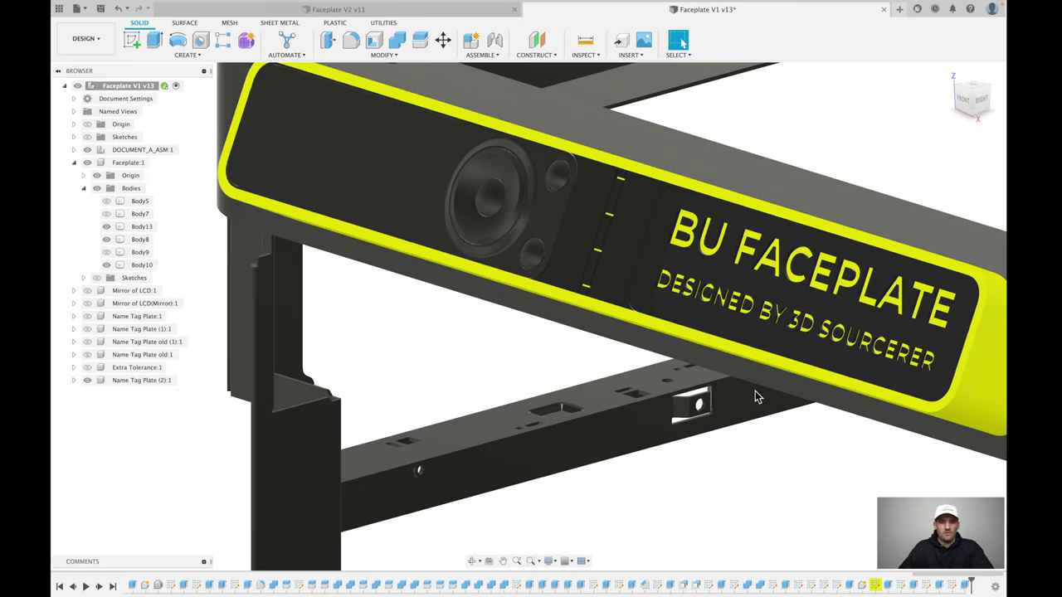
Step: Switch between the Faceplate V1 and V2 tabs, ending on Faceplate V2 v11
{"action": "left_click", "coordinate": [358, 15]}
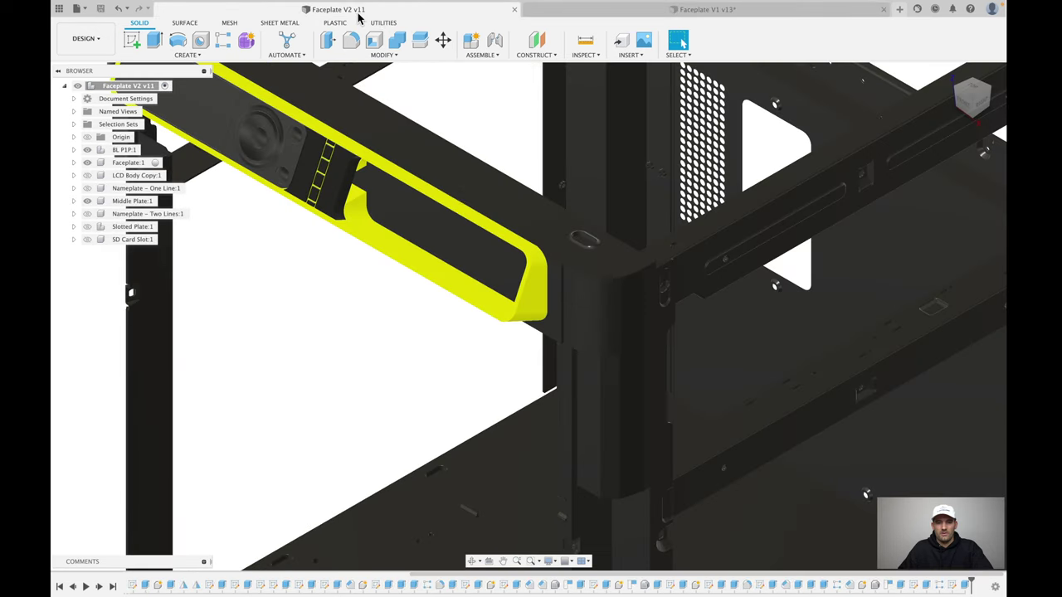
{"action": "left_click", "coordinate": [702, 10]}
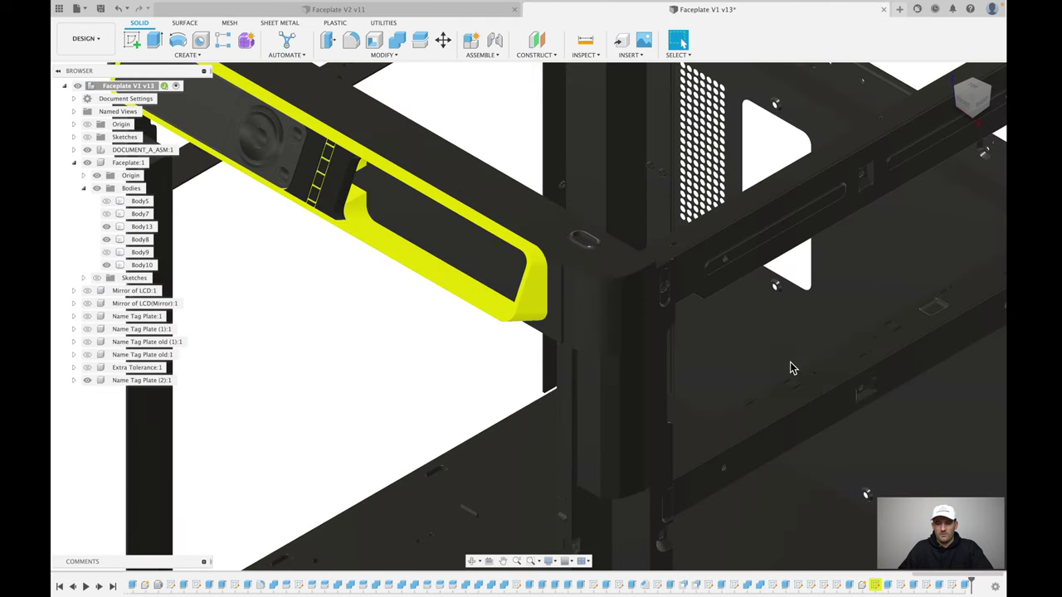
{"action": "left_click_drag", "start_coordinate": [954, 580], "coordinate": [174, 581]}
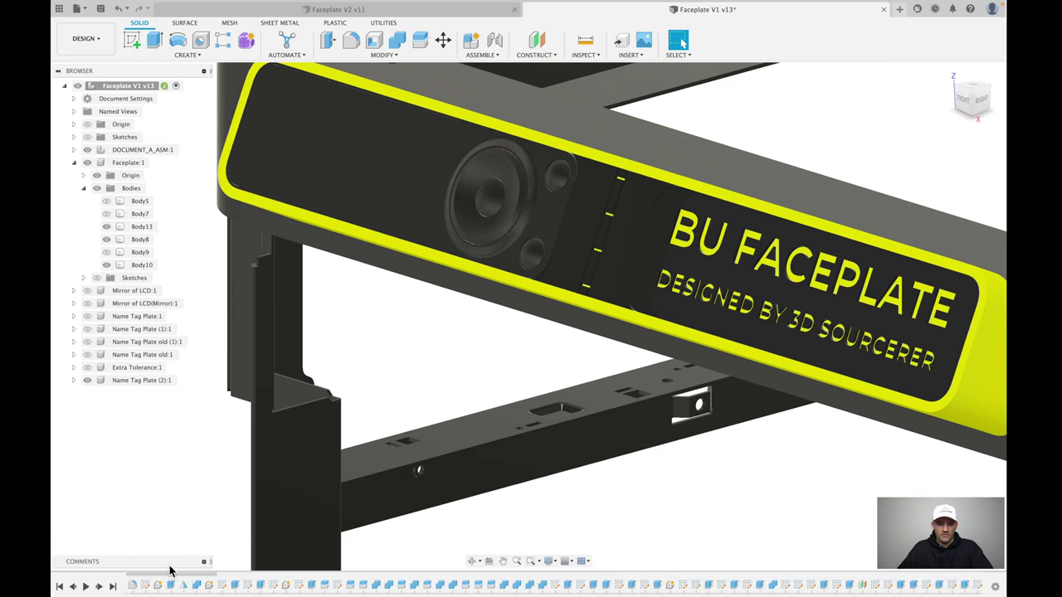
{"action": "left_click", "coordinate": [382, 16]}
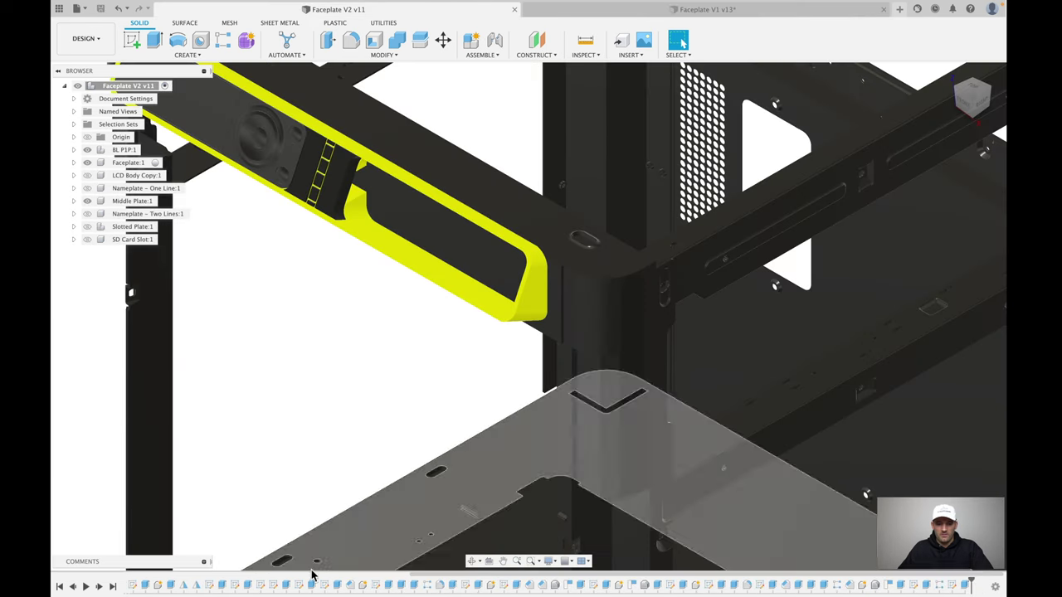
Step: Frame the whole faceplate and turn on Nameplate - One Line:1 so P1P #1 shows
{"action": "left_click_drag", "start_coordinate": [456, 574], "coordinate": [512, 586]}
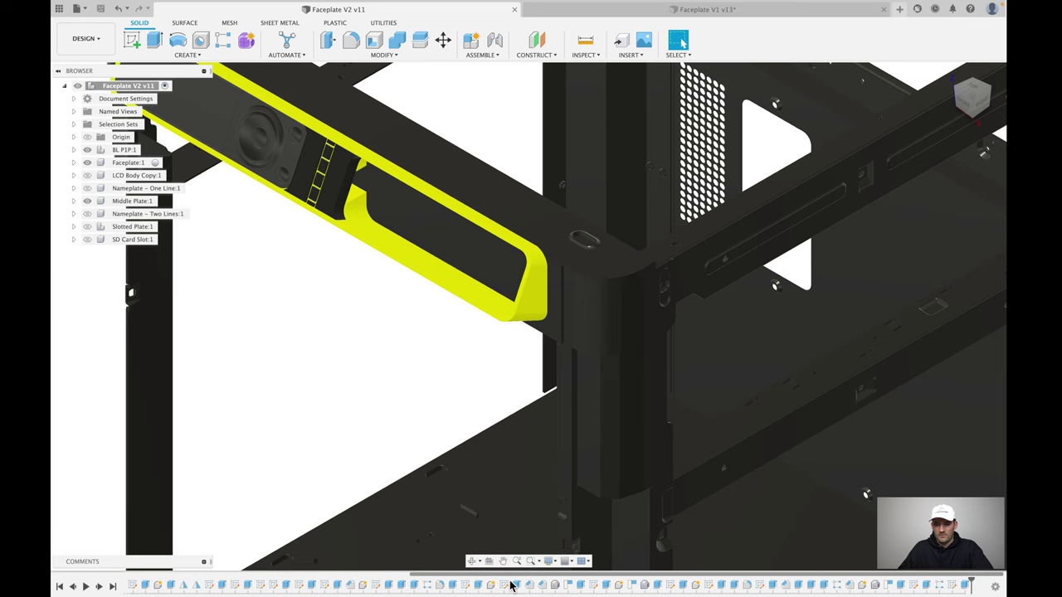
{"action": "middle_click_drag", "start_coordinate": [345, 304], "coordinate": [351, 348]}
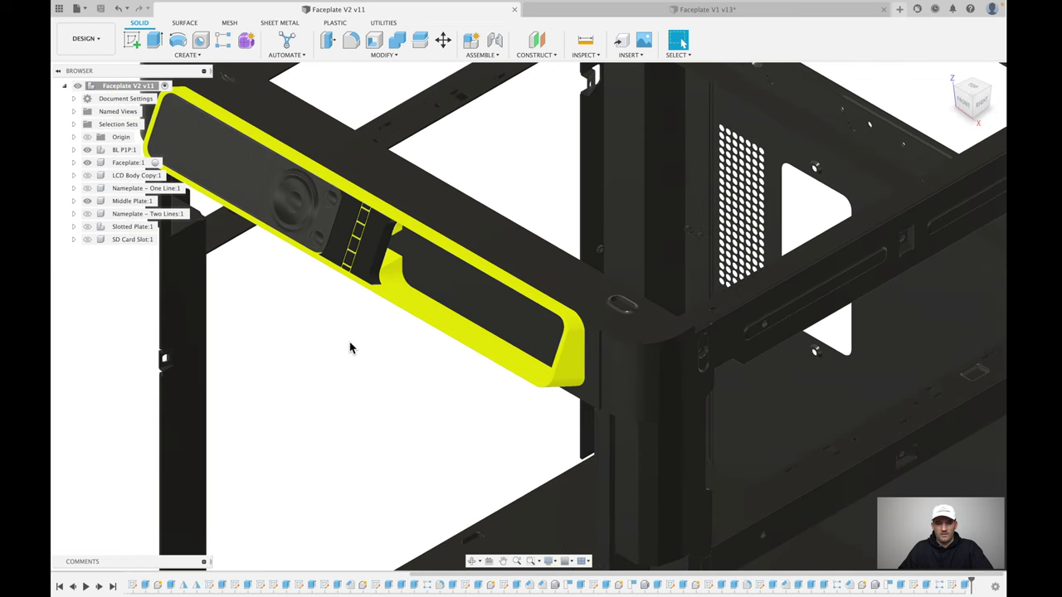
{"action": "left_click", "coordinate": [87, 188]}
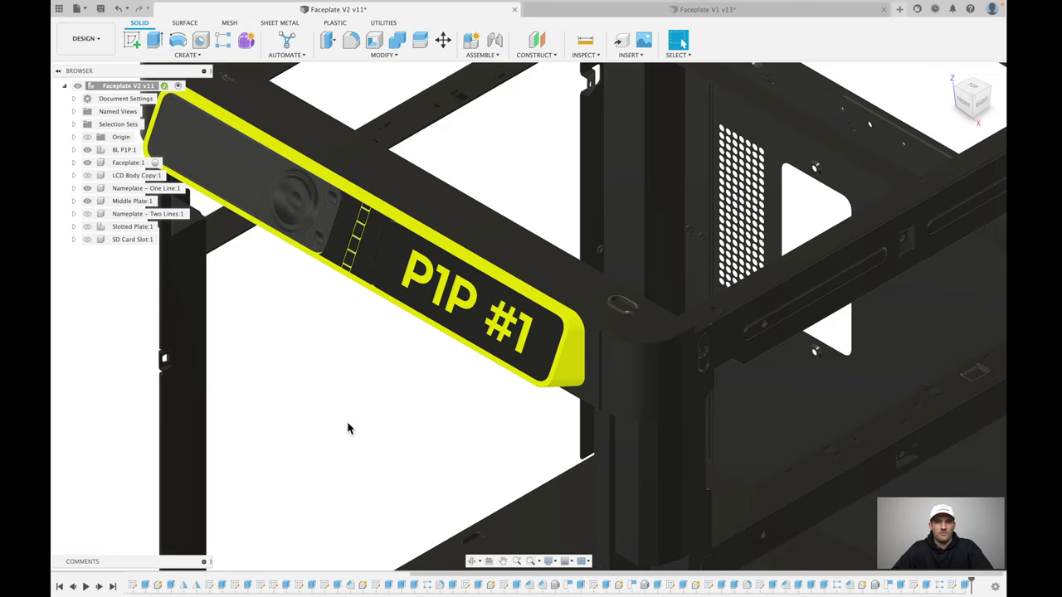
Step: Zoom in with the nameplate level, then select and clear the middle plate's front face
{"action": "middle_click_drag", "start_coordinate": [435, 428], "coordinate": [467, 481], "text": "shift"}
{"action": "scroll", "coordinate": [388, 433], "scroll_direction": "up", "scroll_amount": 2}
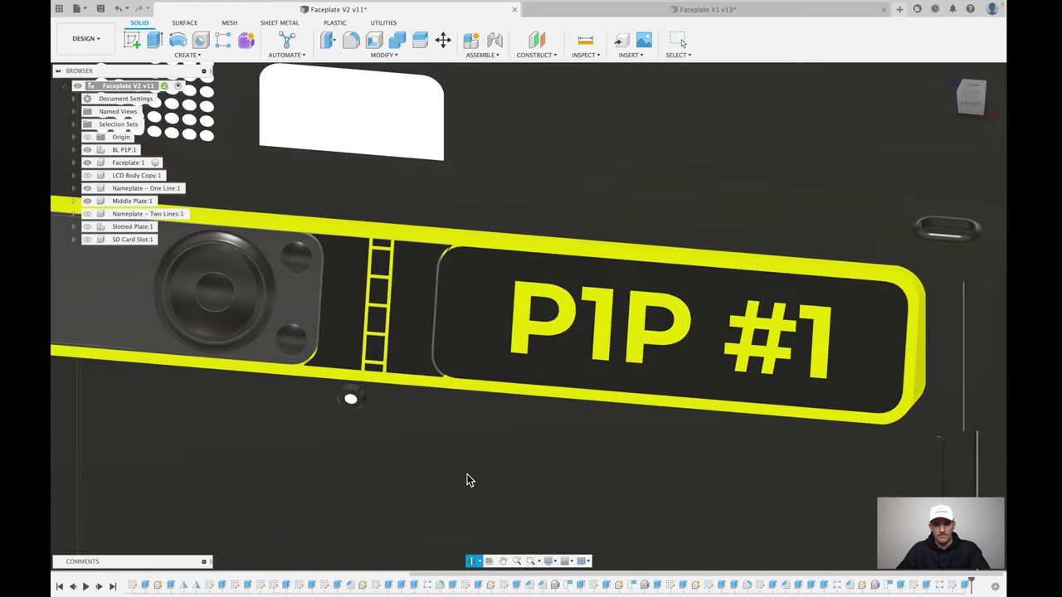
{"action": "key", "text": "Escape"}
{"action": "scroll", "coordinate": [458, 201], "scroll_direction": "up", "scroll_amount": 5}
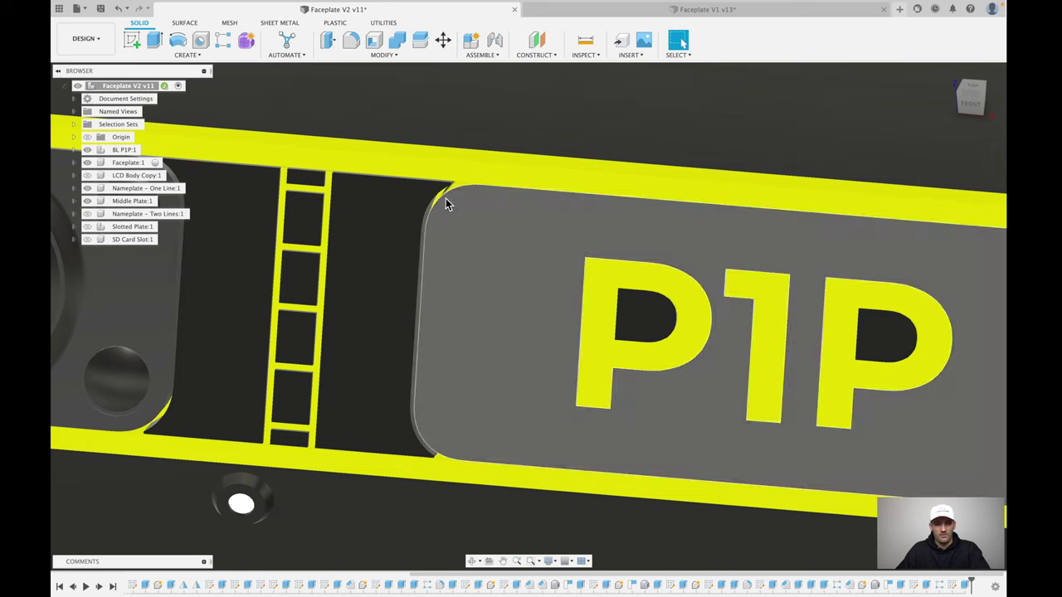
{"action": "middle_click_drag", "start_coordinate": [430, 277], "coordinate": [441, 180], "text": "shift"}
{"action": "scroll", "coordinate": [432, 188], "scroll_direction": "up", "scroll_amount": 4}
{"action": "scroll", "coordinate": [421, 182], "scroll_direction": "up", "scroll_amount": 3}
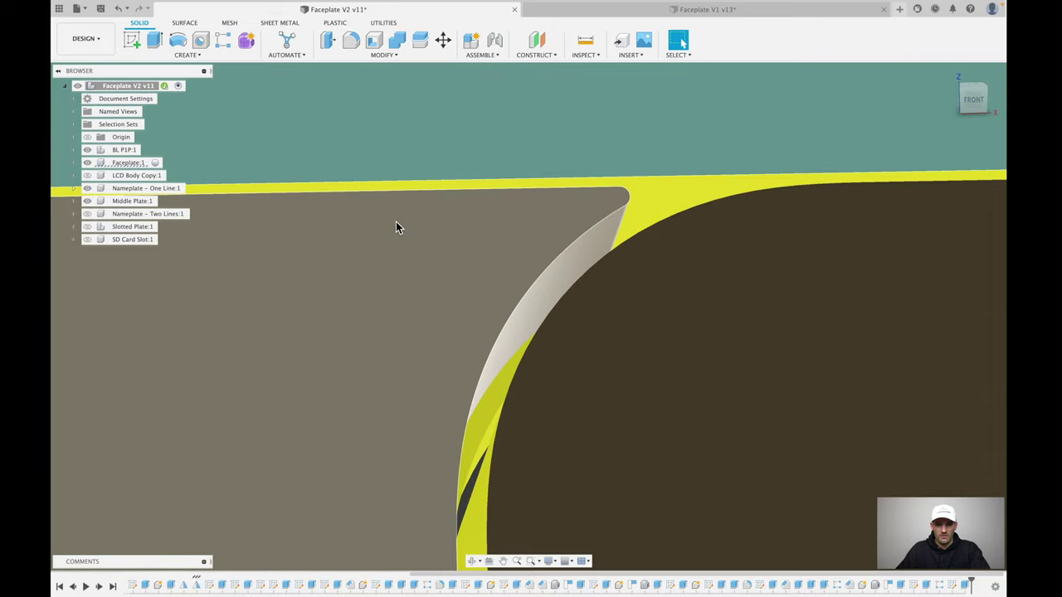
{"action": "left_click", "coordinate": [396, 222]}
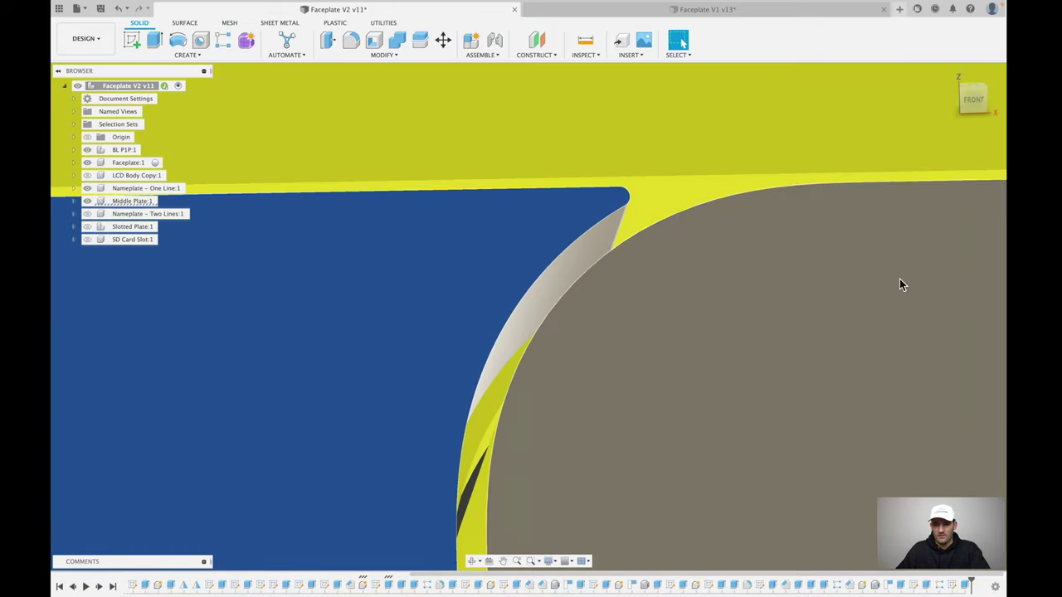
{"action": "scroll", "coordinate": [854, 278], "scroll_direction": "down", "scroll_amount": 5}
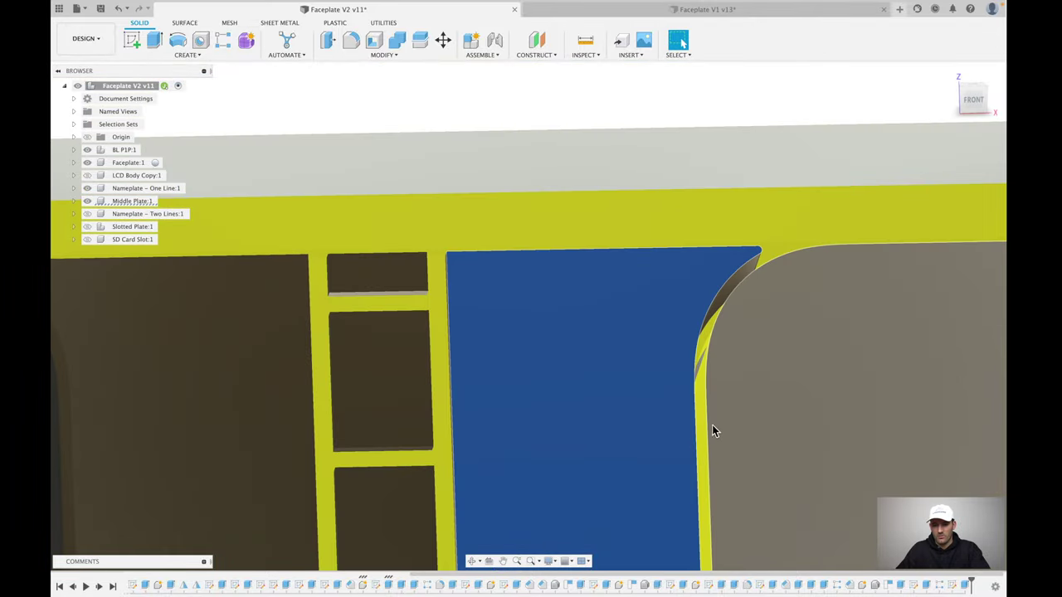
{"action": "key", "text": "Escape"}
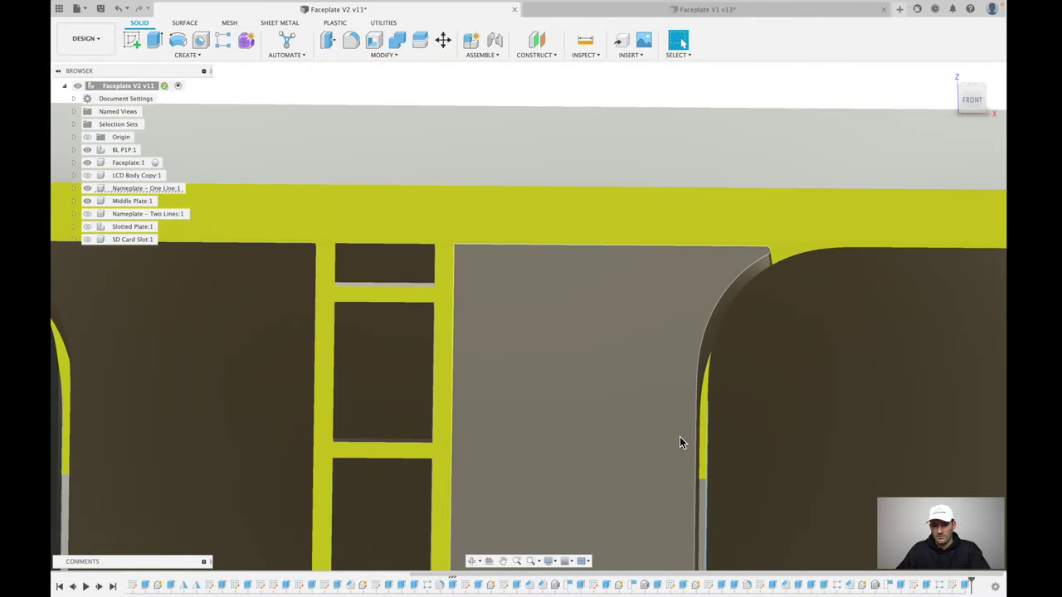
{"action": "scroll", "coordinate": [651, 419], "scroll_direction": "down", "scroll_amount": 3}
Step: Orbit and pan along the plate to inspect its left end, top and the P1P #1 faceplate
{"action": "middle_click_drag", "start_coordinate": [652, 419], "coordinate": [681, 365]}
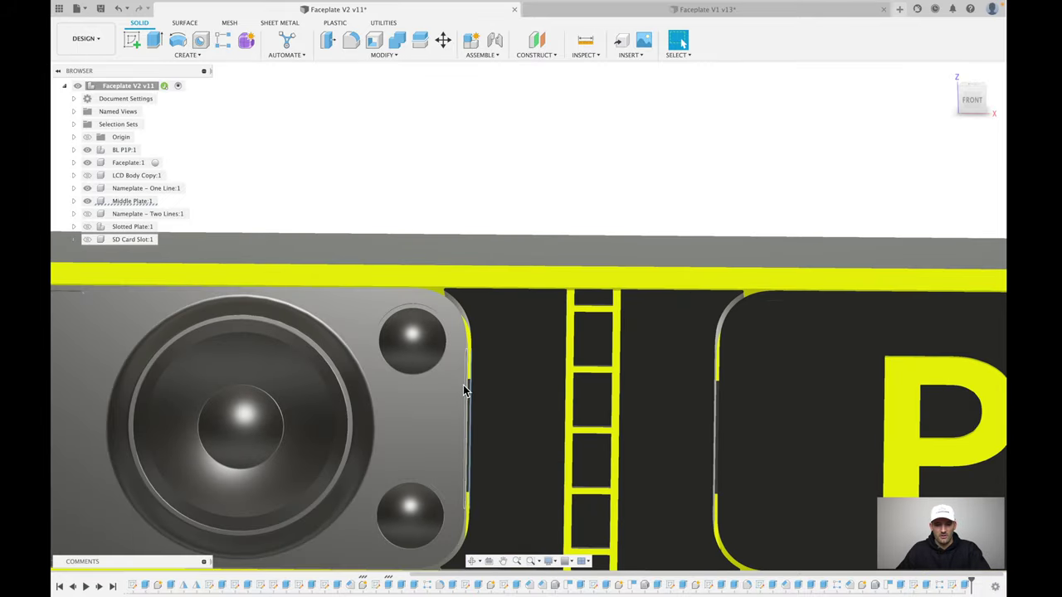
{"action": "scroll", "coordinate": [465, 381], "scroll_direction": "down", "scroll_amount": 2}
{"action": "scroll", "coordinate": [481, 398], "scroll_direction": "down", "scroll_amount": 3}
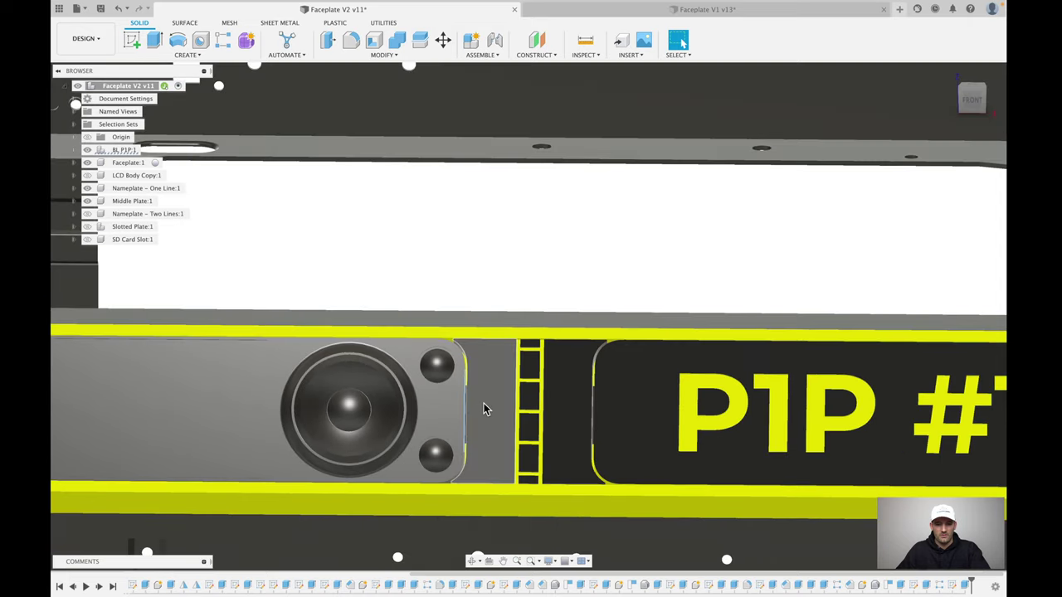
{"action": "scroll", "coordinate": [249, 370], "scroll_direction": "down", "scroll_amount": 2}
{"action": "middle_click_drag", "start_coordinate": [294, 372], "coordinate": [407, 299]}
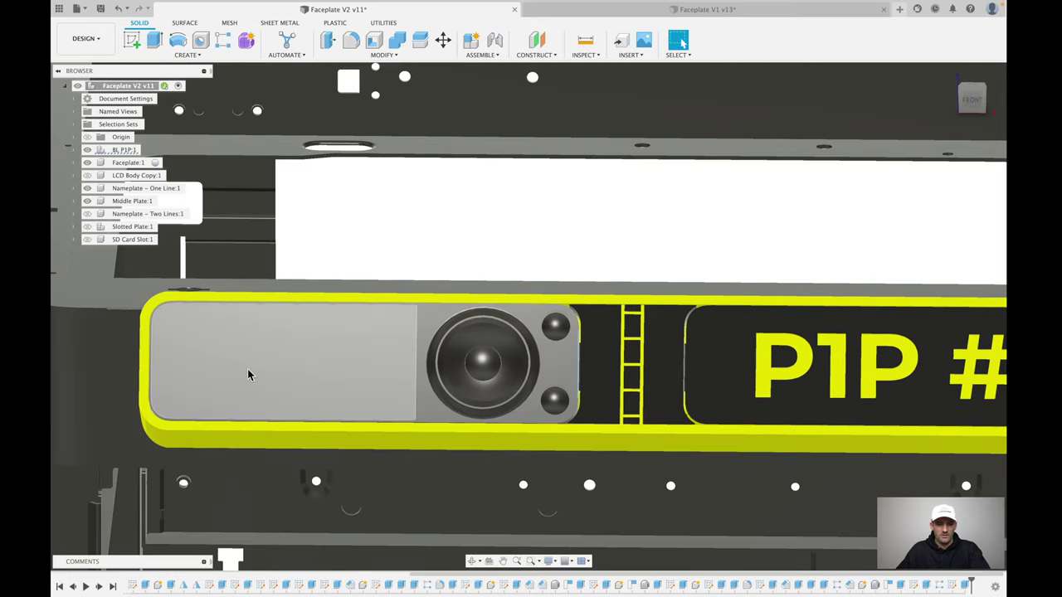
{"action": "middle_click_drag", "start_coordinate": [457, 370], "coordinate": [639, 352], "text": "shift"}
{"action": "scroll", "coordinate": [632, 351], "scroll_direction": "up", "scroll_amount": 4}
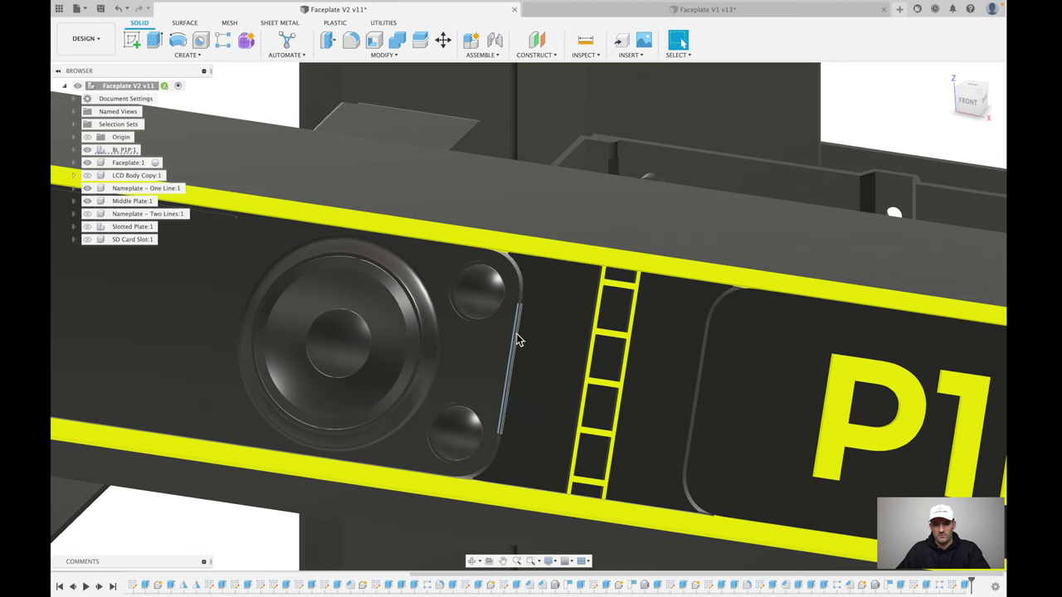
{"action": "scroll", "coordinate": [527, 332], "scroll_direction": "up", "scroll_amount": 5}
{"action": "scroll", "coordinate": [534, 327], "scroll_direction": "up", "scroll_amount": 3}
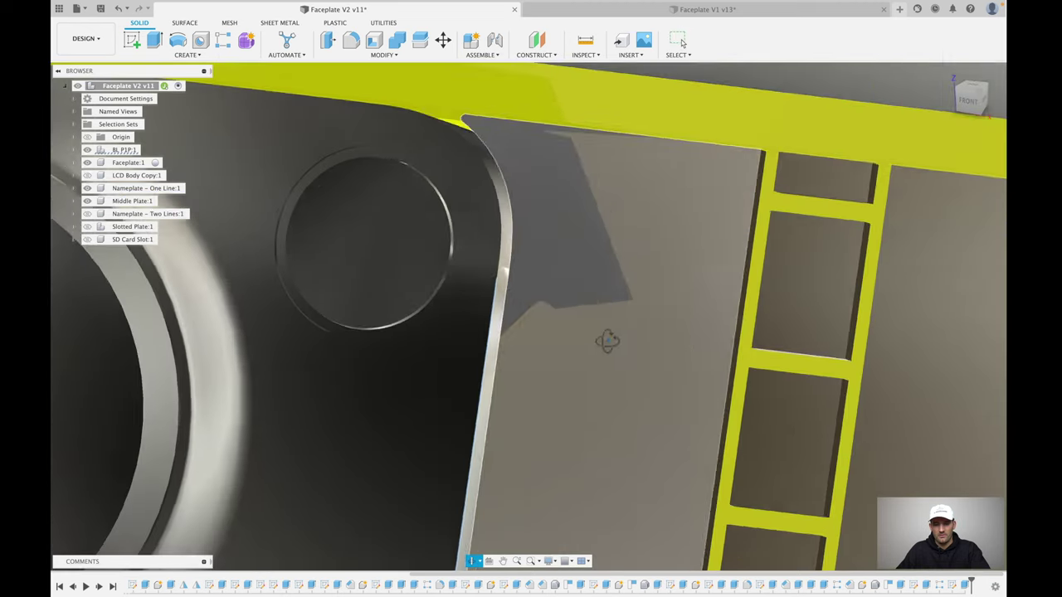
{"action": "middle_click_drag", "start_coordinate": [607, 339], "coordinate": [533, 326], "text": "shift"}
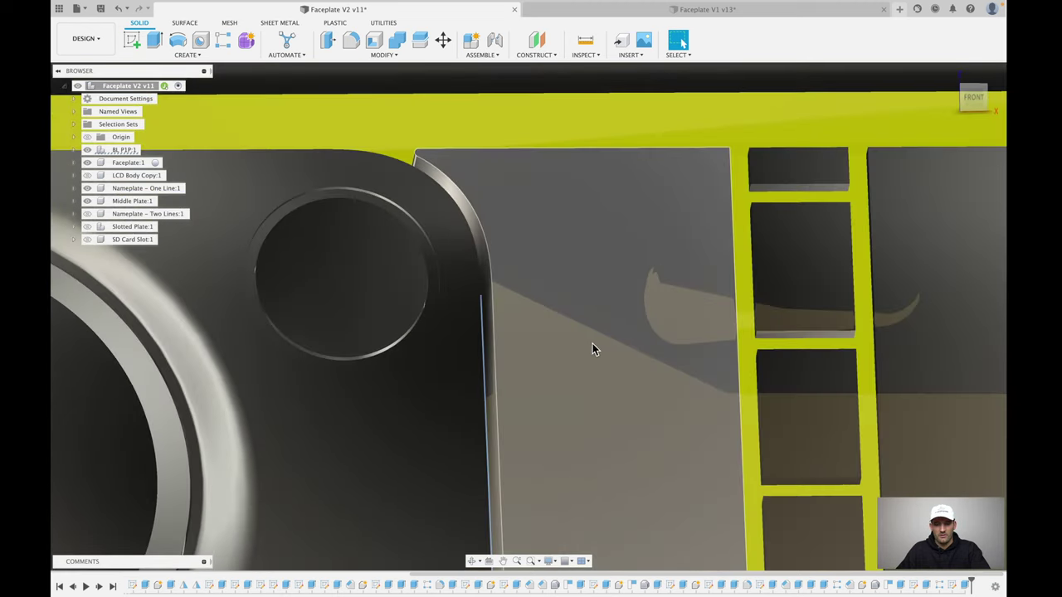
{"action": "scroll", "coordinate": [593, 343], "scroll_direction": "down", "scroll_amount": 5}
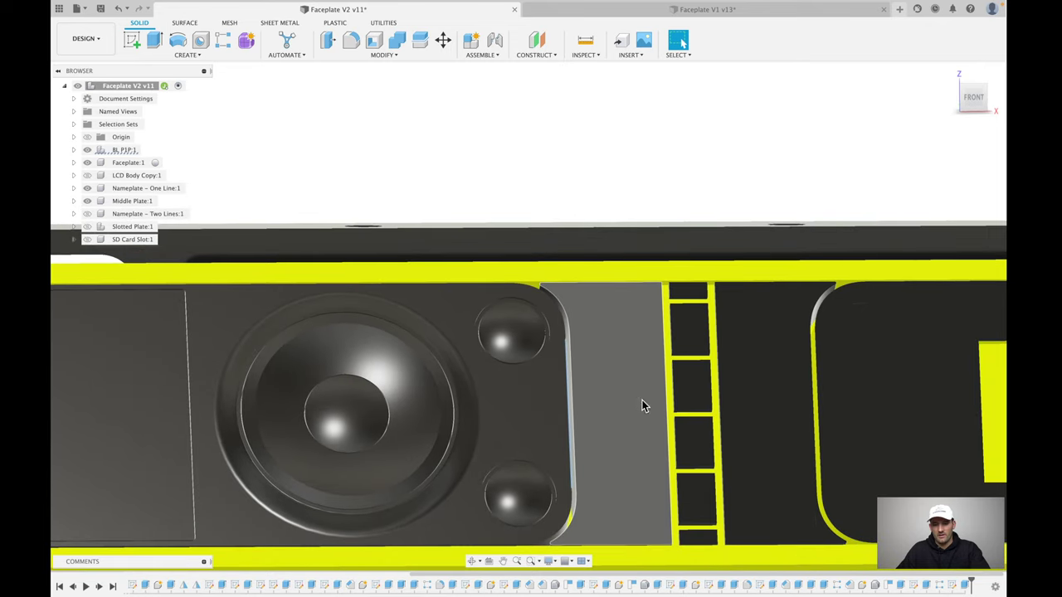
{"action": "mouse_move", "coordinate": [642, 400]}
{"action": "middle_mouse_down", "text": "shift"}
{"action": "mouse_move", "coordinate": [623, 396]}
{"action": "mouse_move", "coordinate": [664, 241]}
{"action": "middle_mouse_up", "text": "shift"}
{"action": "scroll", "coordinate": [609, 373], "scroll_direction": "down", "scroll_amount": 5}
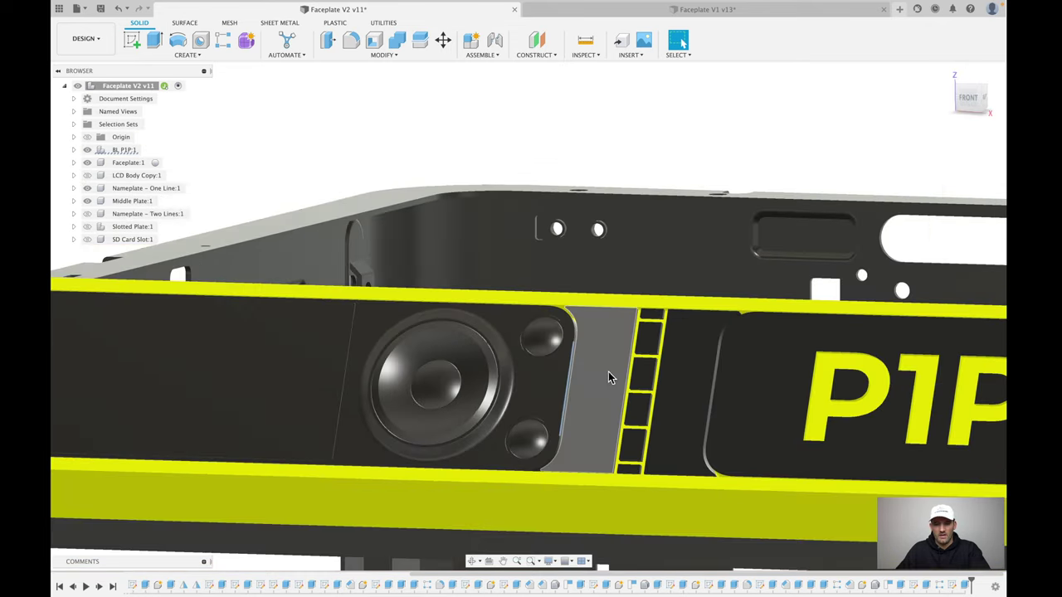
{"action": "middle_click_drag", "start_coordinate": [719, 332], "coordinate": [722, 379], "text": "shift"}
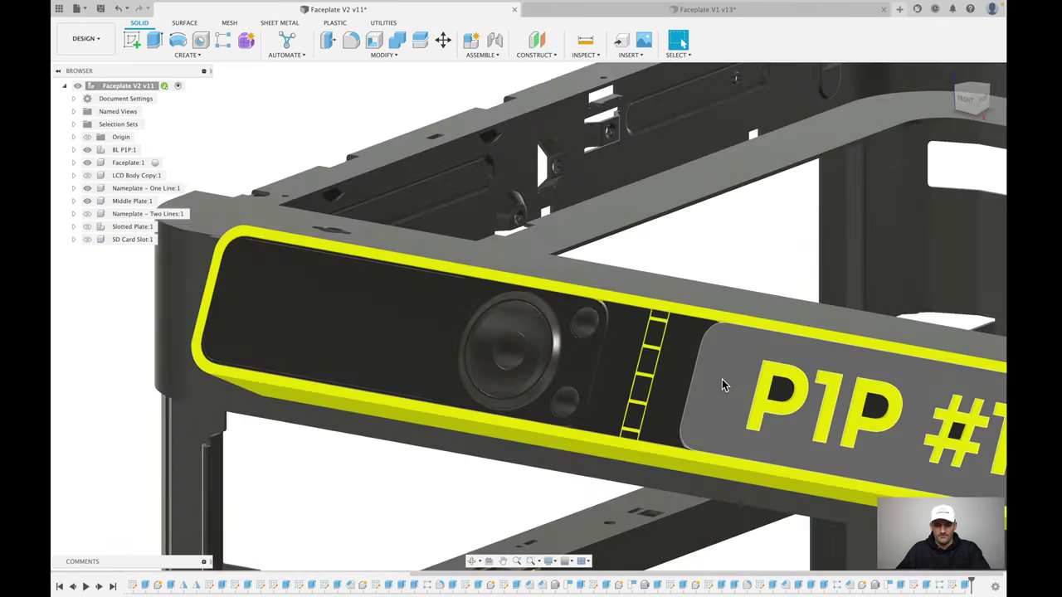
{"action": "scroll", "coordinate": [706, 383], "scroll_direction": "up", "scroll_amount": 5}
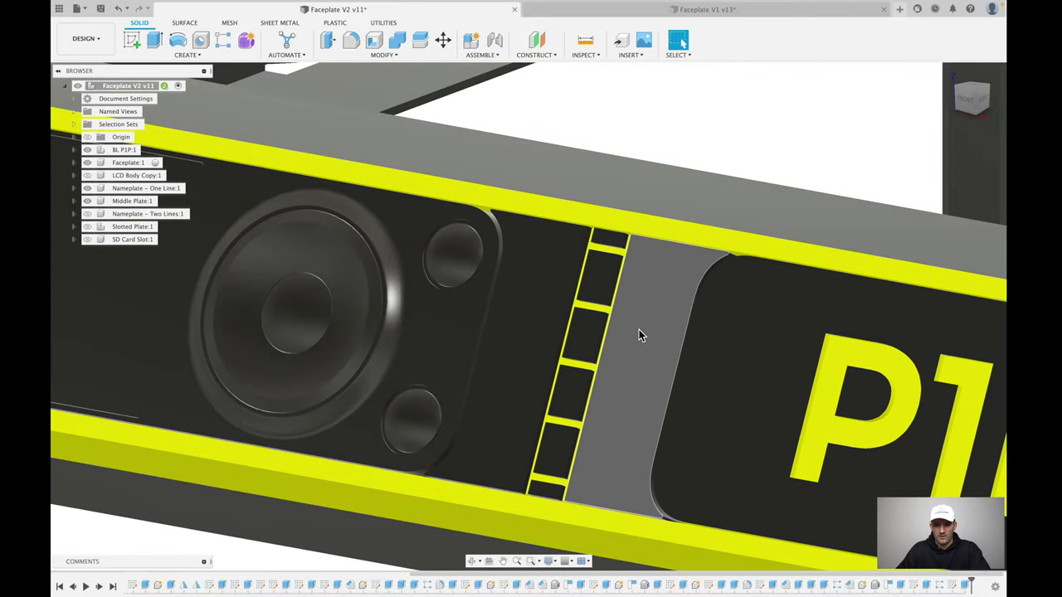
{"action": "scroll", "coordinate": [642, 356], "scroll_direction": "down", "scroll_amount": 8}
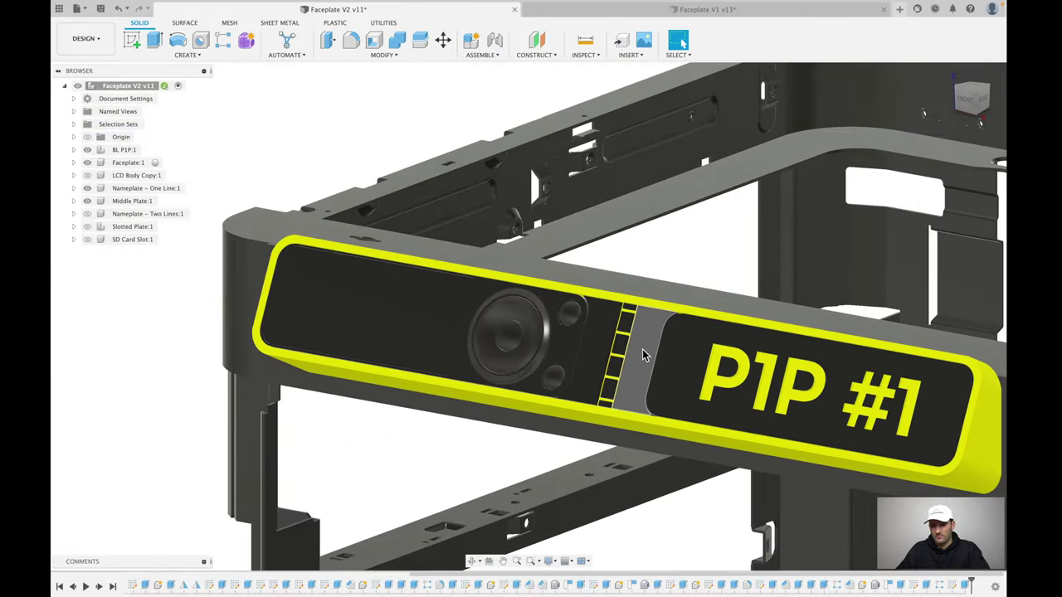
{"action": "middle_click_drag", "start_coordinate": [642, 355], "coordinate": [760, 402], "text": "shift"}
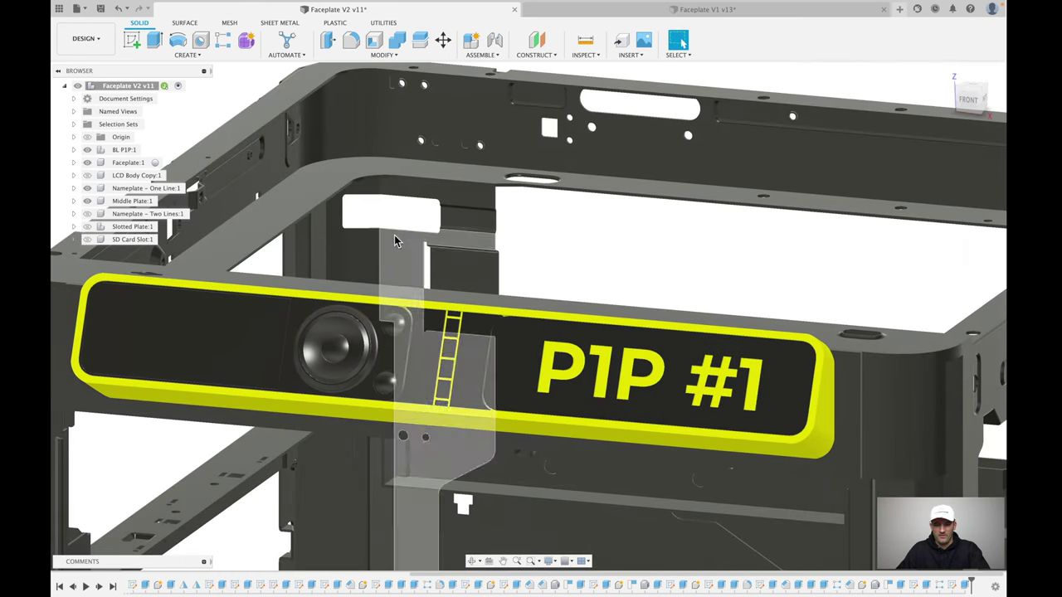
Step: Expand Nameplate - One Line:1 to reveal its Name sketch, centre on the lettering, and select the component
{"action": "left_click", "coordinate": [74, 188]}
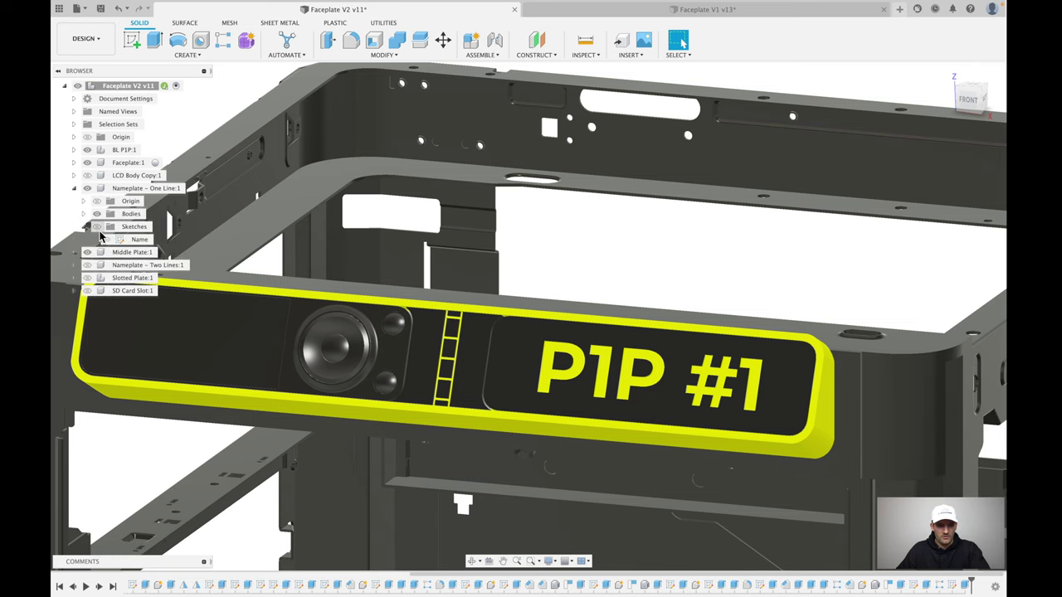
{"action": "scroll", "coordinate": [722, 382], "scroll_direction": "up", "scroll_amount": 3}
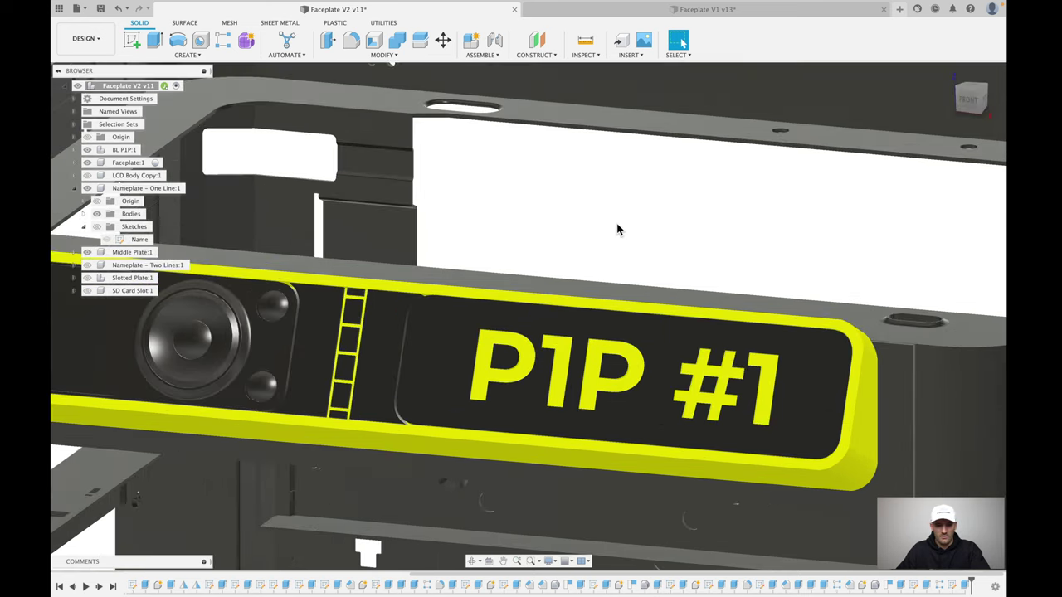
{"action": "middle_click_drag", "start_coordinate": [697, 254], "coordinate": [648, 232]}
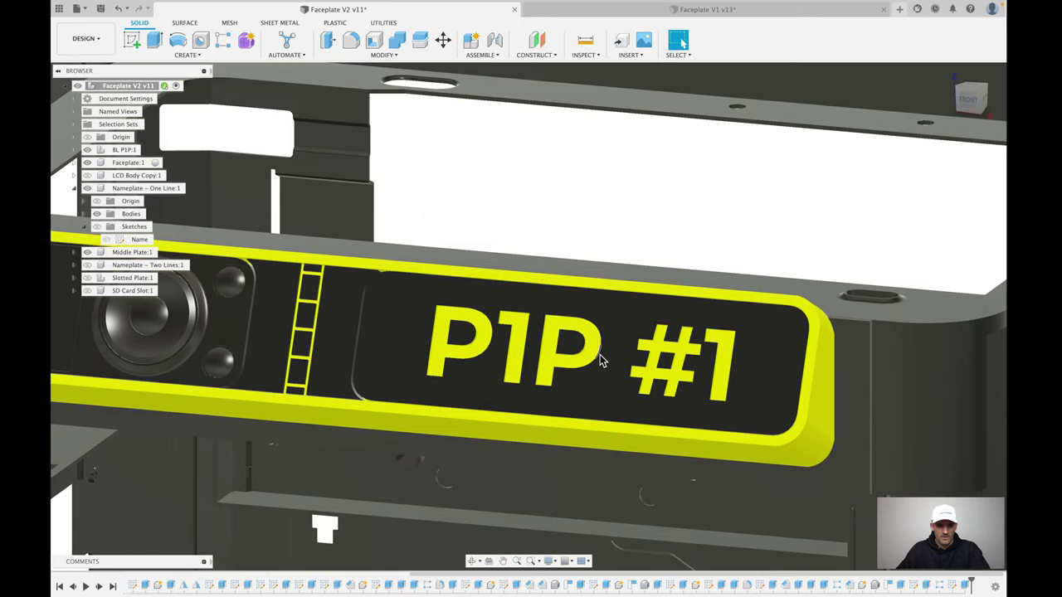
{"action": "scroll", "coordinate": [601, 360], "scroll_direction": "up", "scroll_amount": 2}
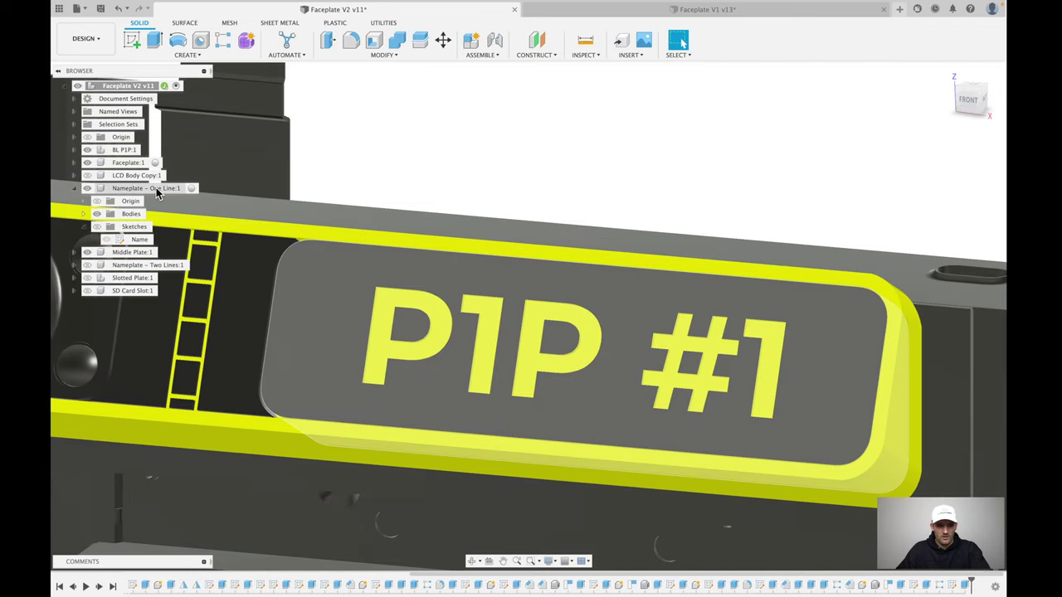
{"action": "left_click", "coordinate": [156, 189]}
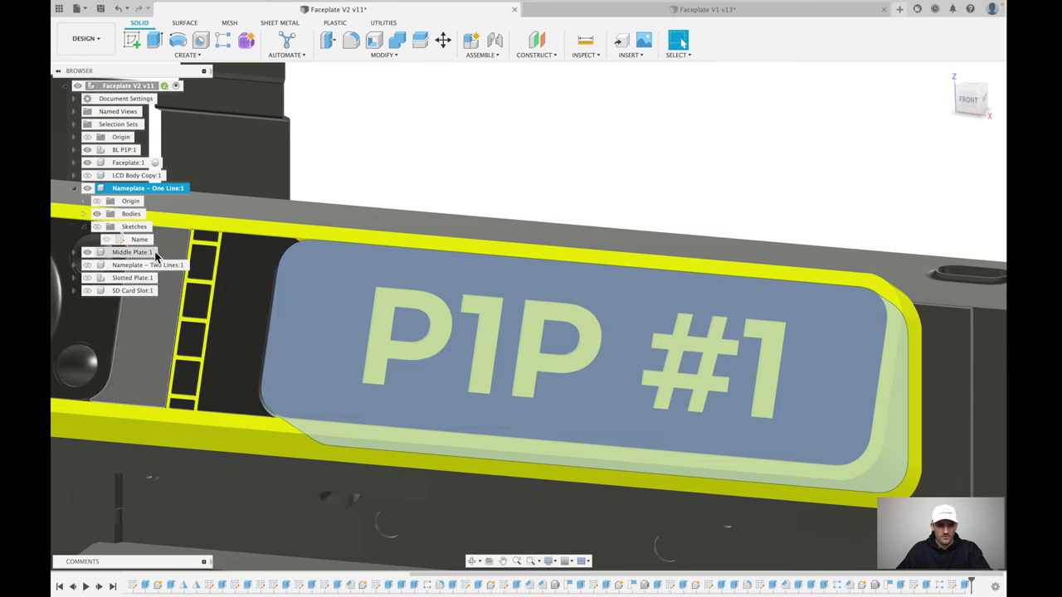
Step: Open the nameplate's Name sketch for editing and bring the nameplate into view
{"action": "left_click", "coordinate": [139, 241]}
{"action": "right_click", "coordinate": [139, 242]}
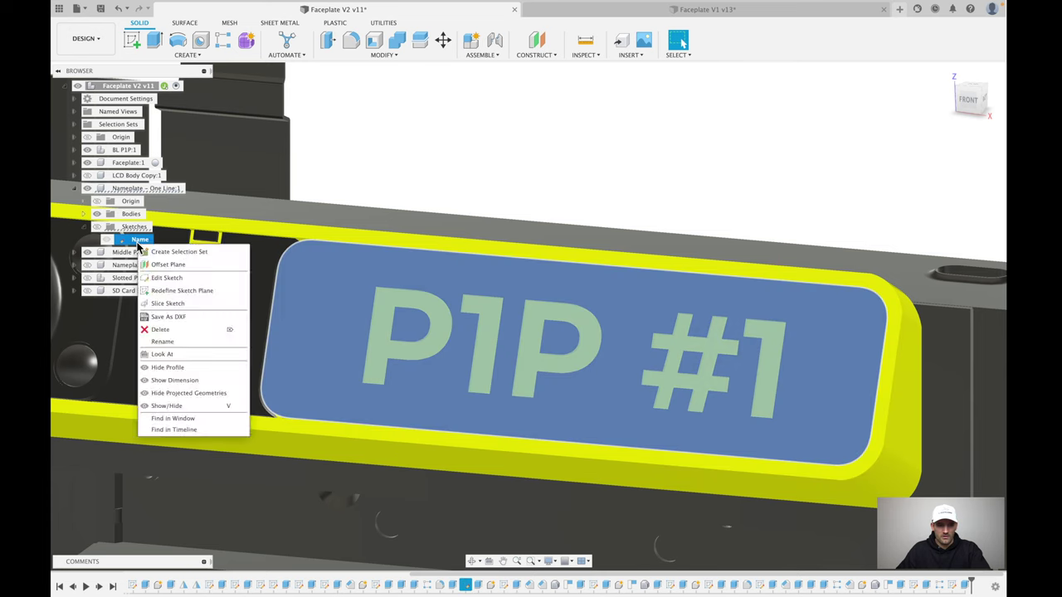
{"action": "left_click", "coordinate": [166, 278]}
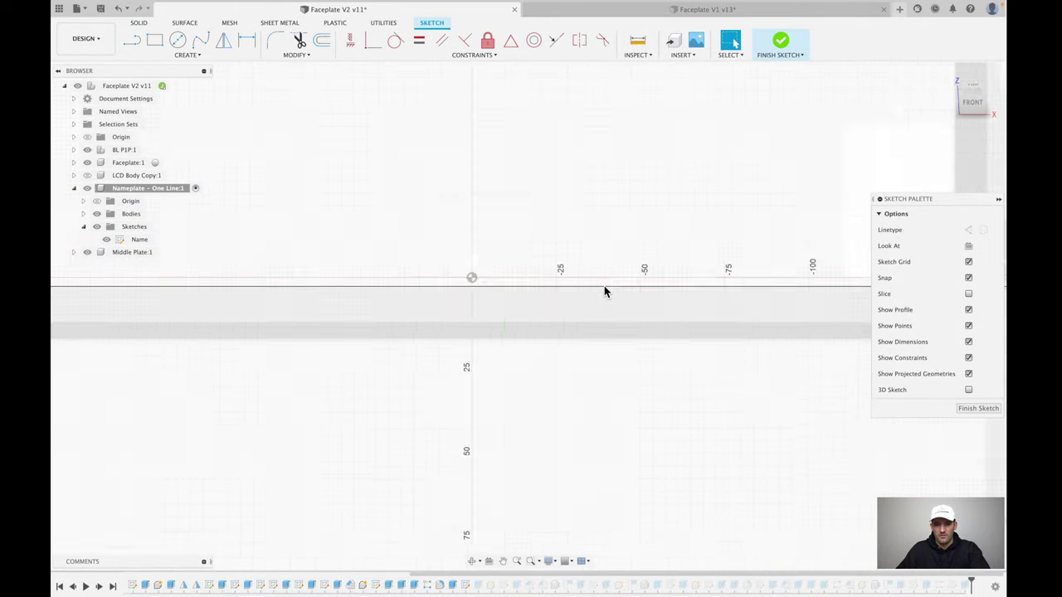
{"action": "middle_click_drag", "start_coordinate": [609, 268], "coordinate": [596, 468]}
{"action": "scroll", "coordinate": [610, 419], "scroll_direction": "up", "scroll_amount": 10}
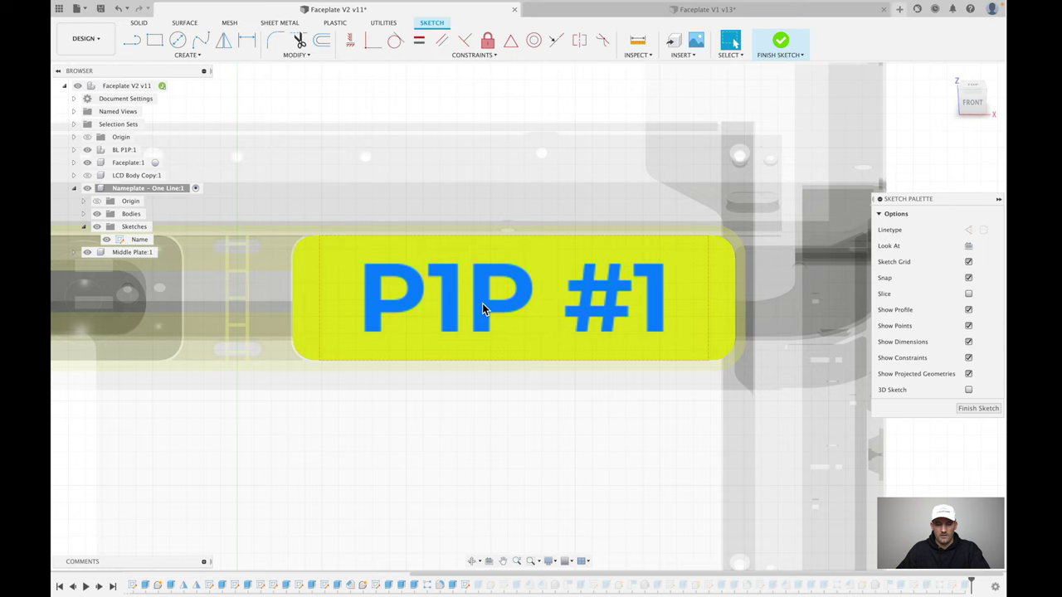
Step: Replace the P1P #1 sketch text with SUB!!! and confirm the edit
{"action": "double_click", "coordinate": [482, 303]}
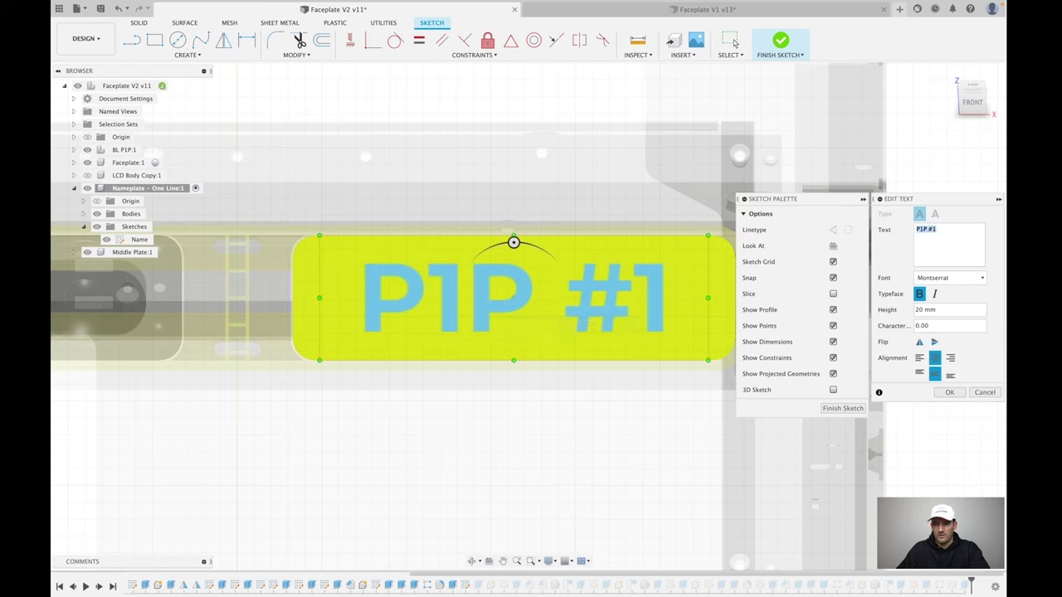
{"action": "type", "text": "HELL"}
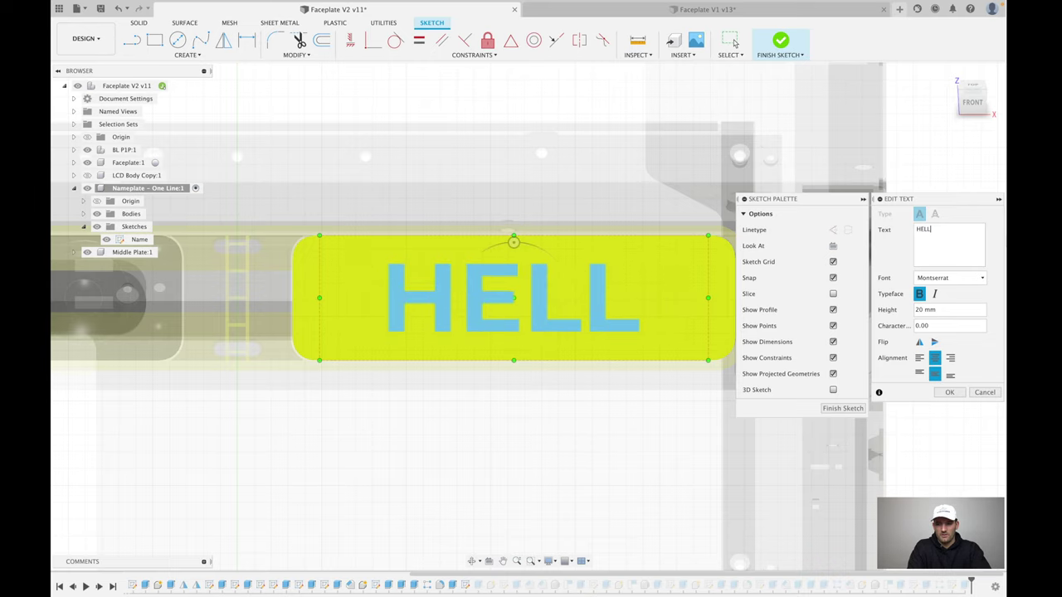
{"action": "type", "text": "O!"}
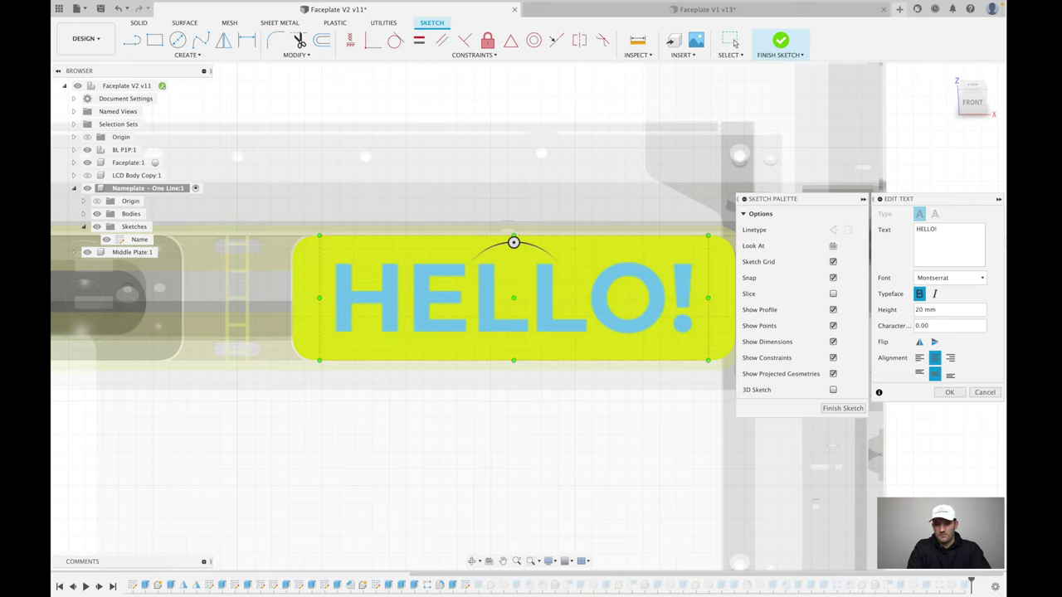
{"action": "key", "text": "BackSpace"}
{"action": "key", "text": "BackSpace"}
{"action": "key", "text": "BackSpace"}
{"action": "key", "text": "BackSpace"}
{"action": "key", "text": "BackSpace"}
{"action": "key", "text": "BackSpace"}
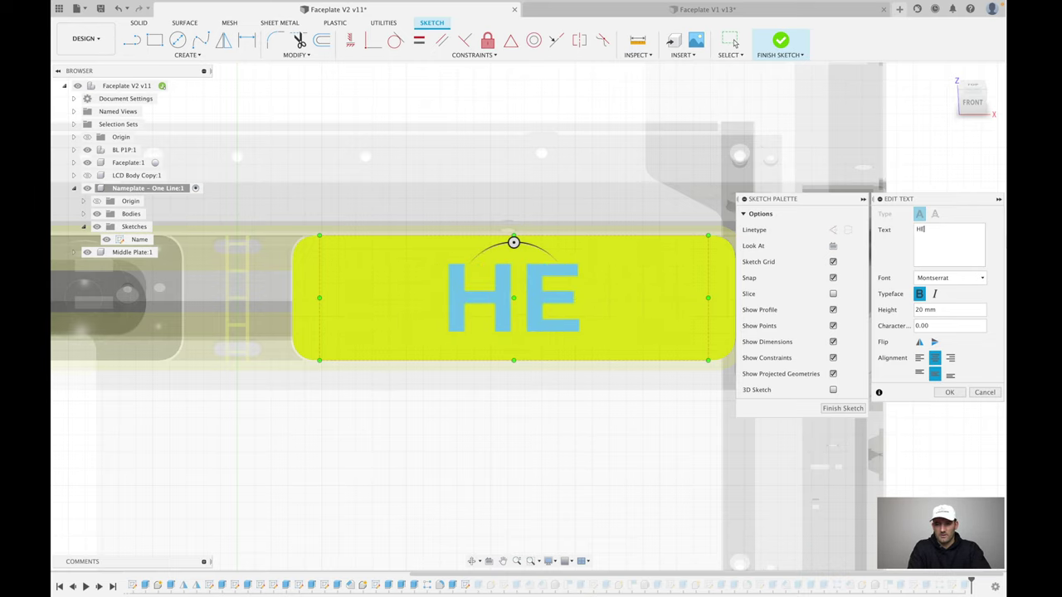
{"action": "type", "text": "SUB!!!"}
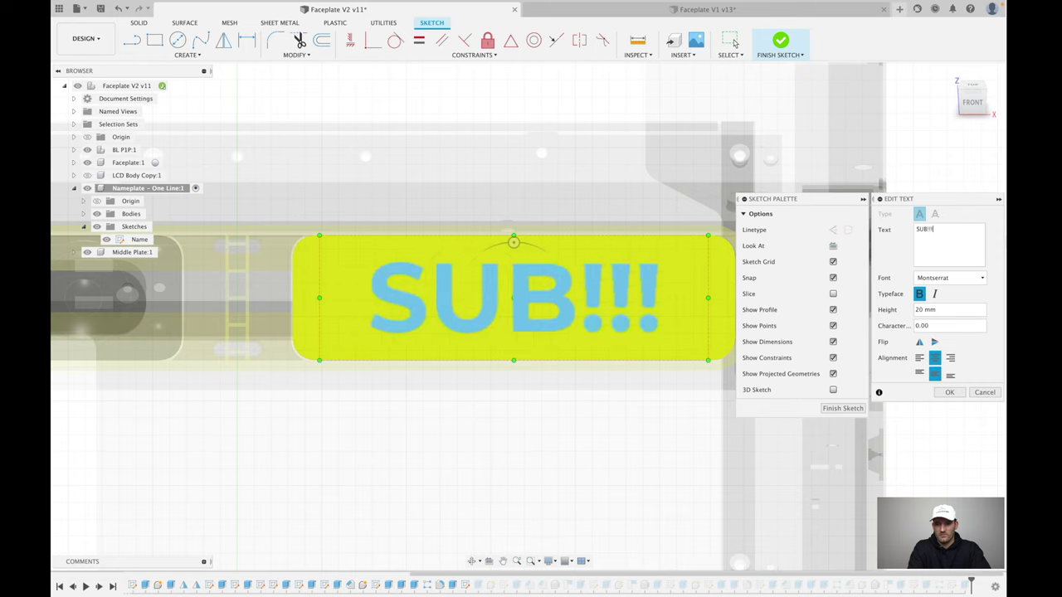
{"action": "left_click", "coordinate": [950, 393]}
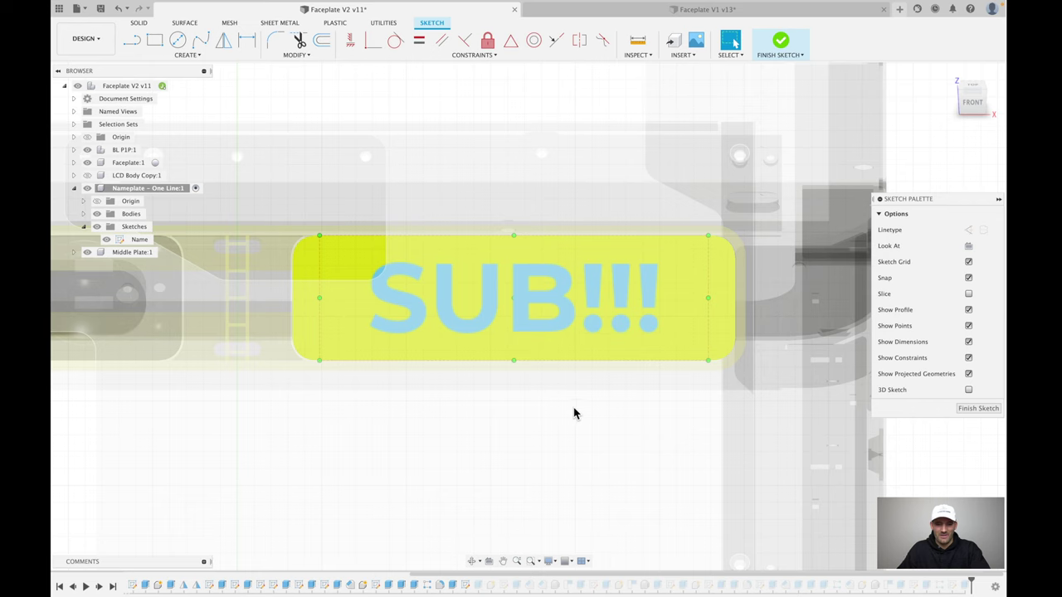
Step: Finish the Name sketch and orbit to a tilted, closer view of the faceplate
{"action": "left_click", "coordinate": [979, 408]}
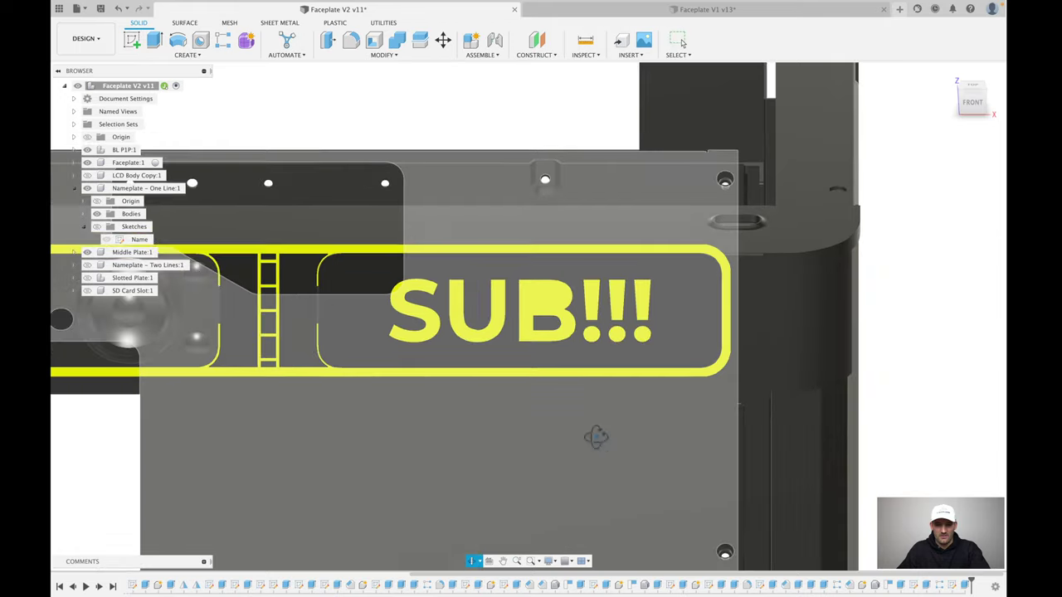
{"action": "middle_click_drag", "start_coordinate": [596, 437], "coordinate": [510, 475], "text": "shift"}
{"action": "scroll", "coordinate": [511, 475], "scroll_direction": "up", "scroll_amount": 1}
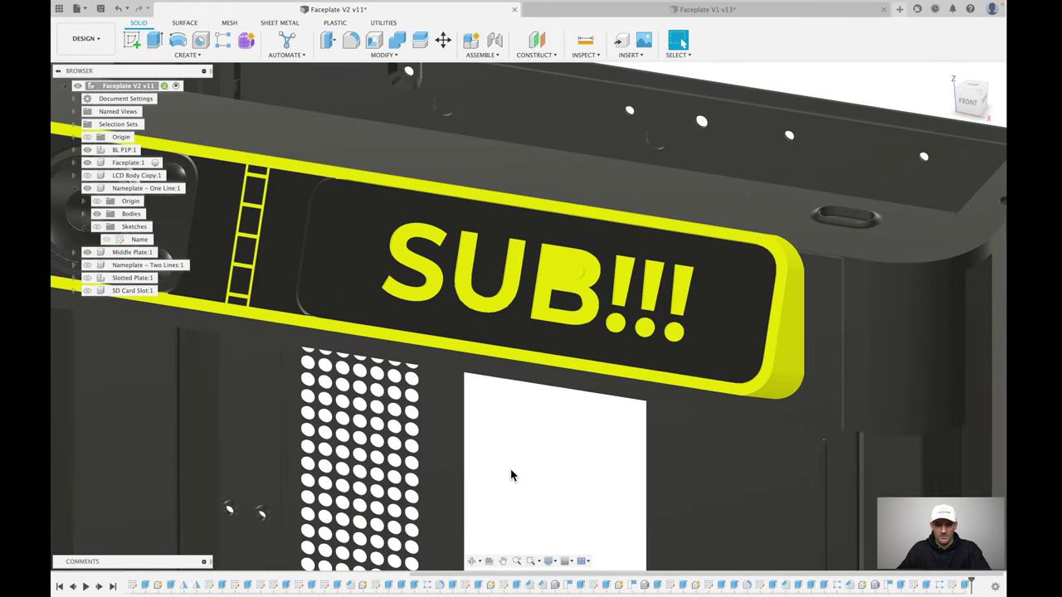
Step: Apply a yellow appearance to the SUB!!! nameplate lettering faces via the Appearance dialog
{"action": "key", "text": "a"}
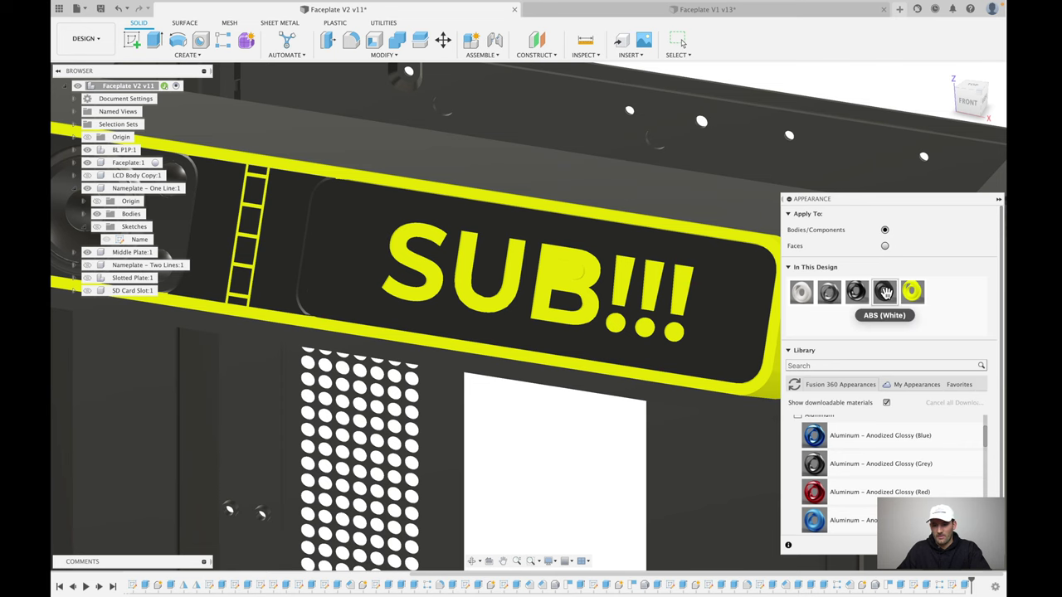
{"action": "left_click_drag", "start_coordinate": [884, 292], "coordinate": [589, 286]}
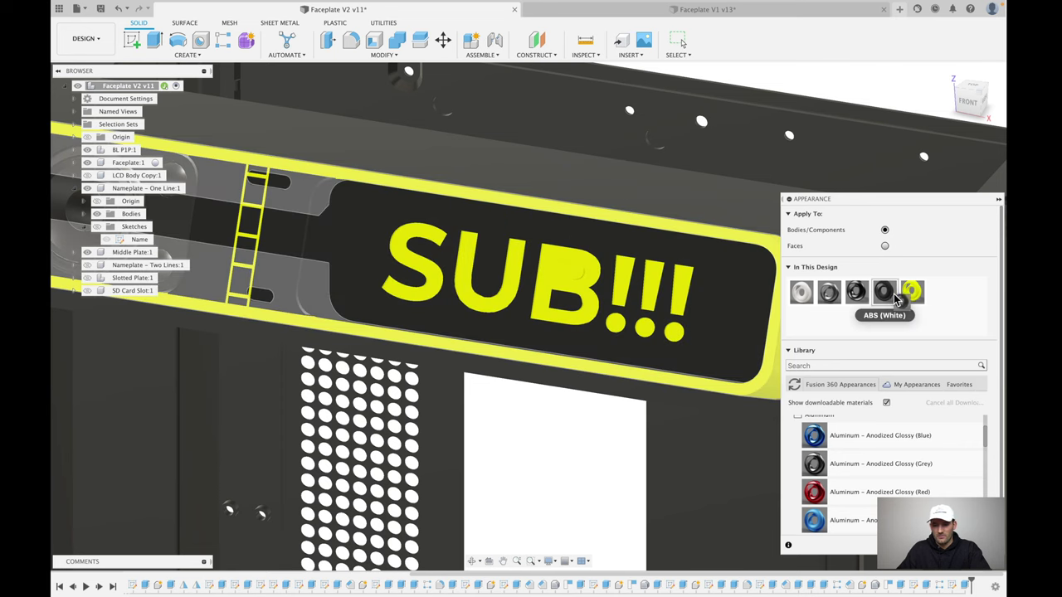
{"action": "left_click_drag", "start_coordinate": [719, 345], "coordinate": [569, 270]}
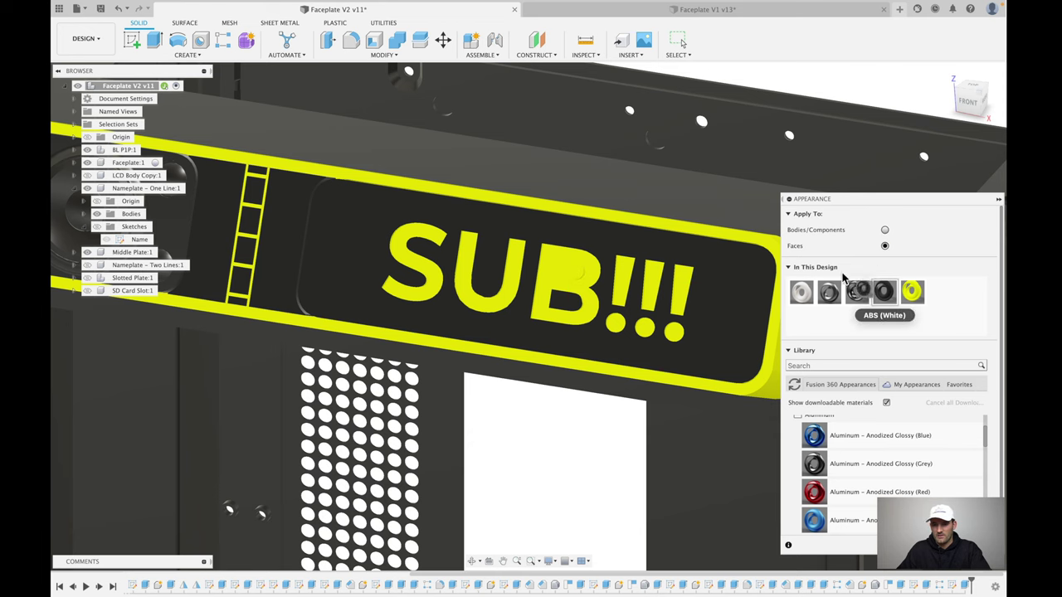
{"action": "left_click_drag", "start_coordinate": [857, 290], "coordinate": [572, 434]}
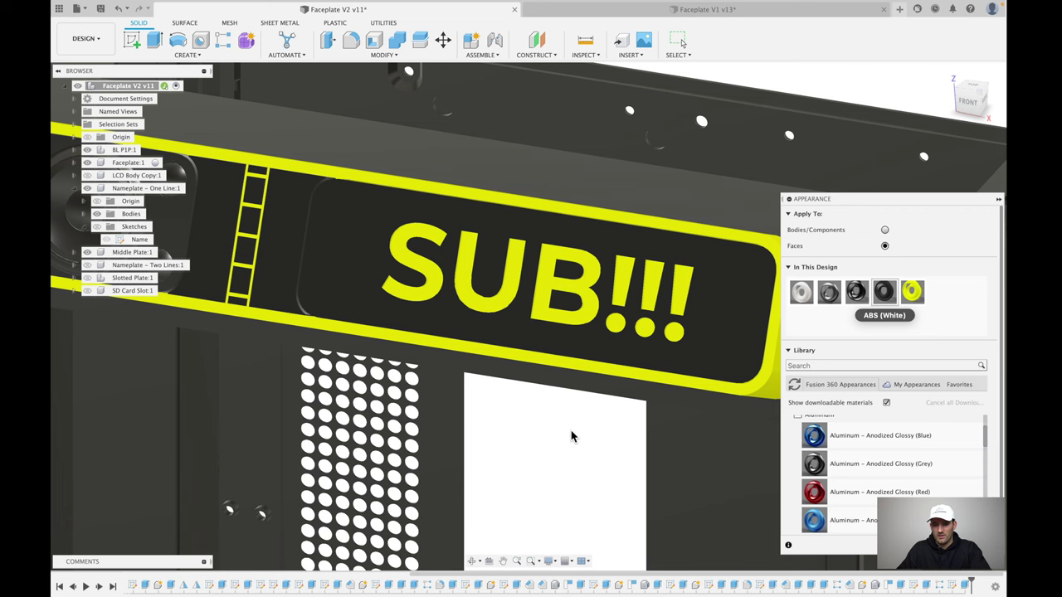
{"action": "scroll", "coordinate": [569, 434], "scroll_direction": "down", "scroll_amount": 3}
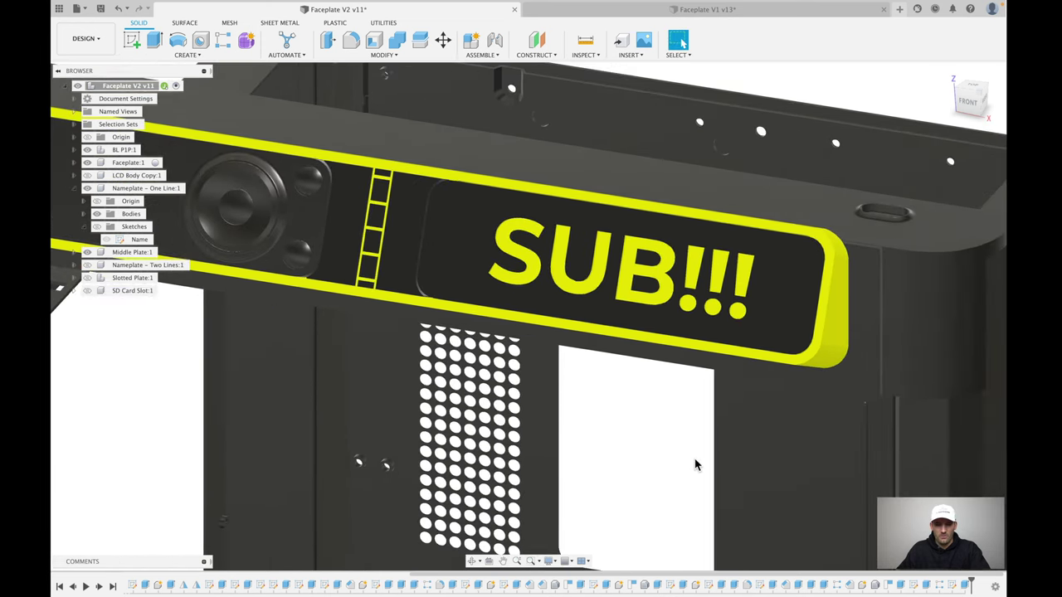
Step: Orbit out to a higher view of the printer frame and zoom in on the faceplate
{"action": "middle_click_drag", "start_coordinate": [696, 466], "coordinate": [684, 323], "text": "shift"}
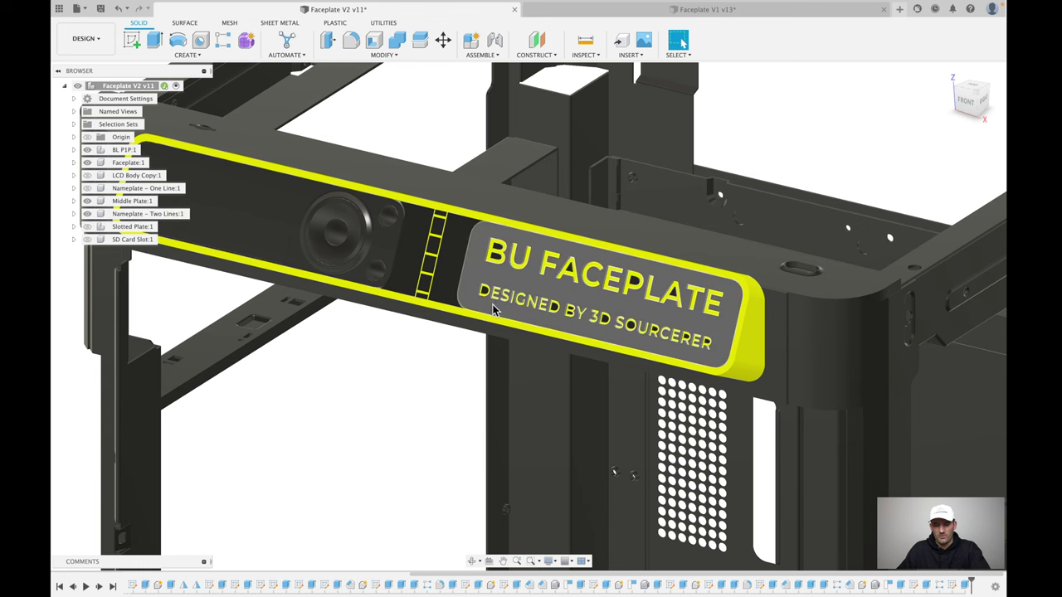
{"action": "scroll", "coordinate": [586, 247], "scroll_direction": "up", "scroll_amount": 5}
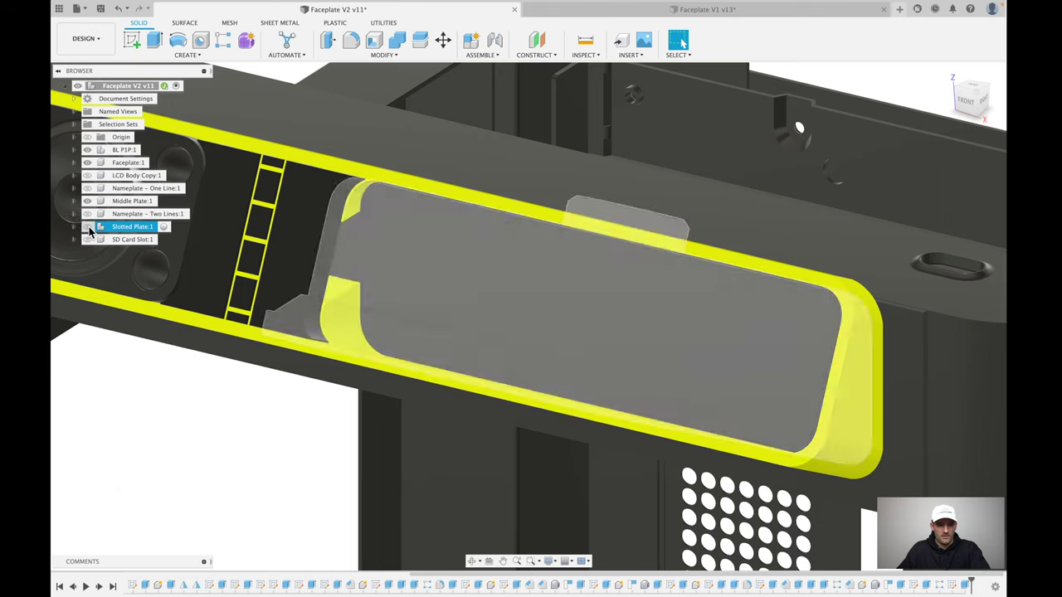
Step: Clear the selection and orbit around the slotted tool holder, viewing it from the side and above
{"action": "left_click", "coordinate": [87, 226]}
{"action": "middle_click_drag", "start_coordinate": [118, 256], "coordinate": [251, 316], "text": "shift"}
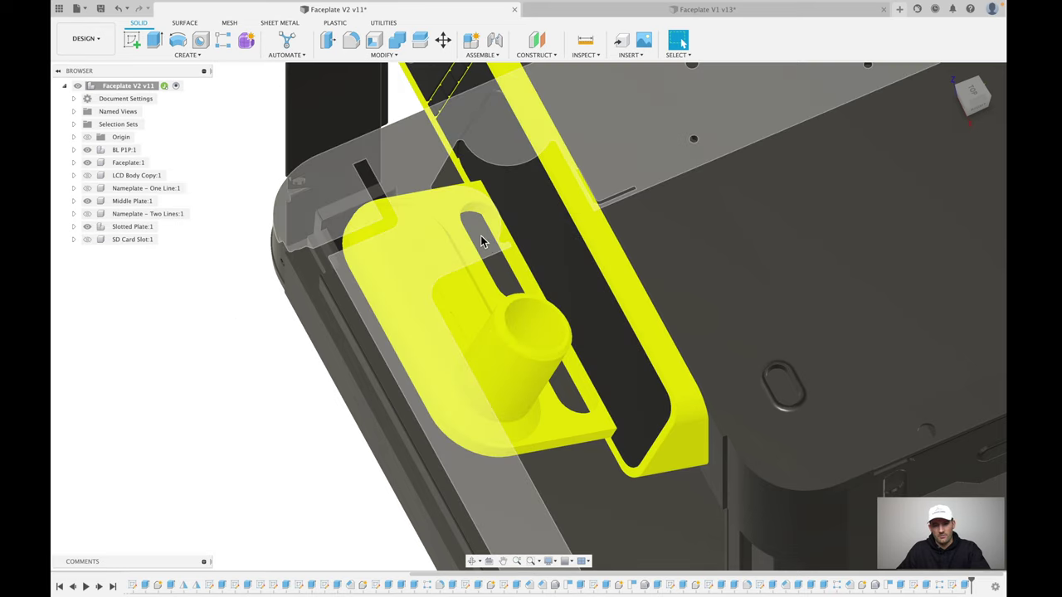
{"action": "middle_click_drag", "start_coordinate": [595, 406], "coordinate": [584, 339], "text": "shift"}
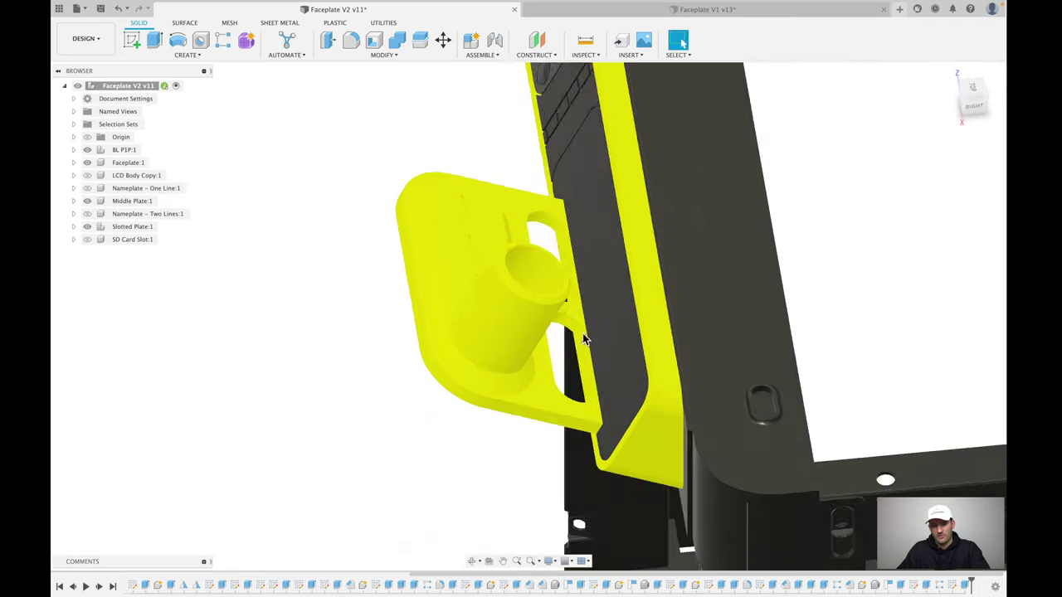
{"action": "middle_click_drag", "start_coordinate": [592, 392], "coordinate": [532, 342], "text": "shift"}
{"action": "scroll", "coordinate": [506, 342], "scroll_direction": "up", "scroll_amount": 8}
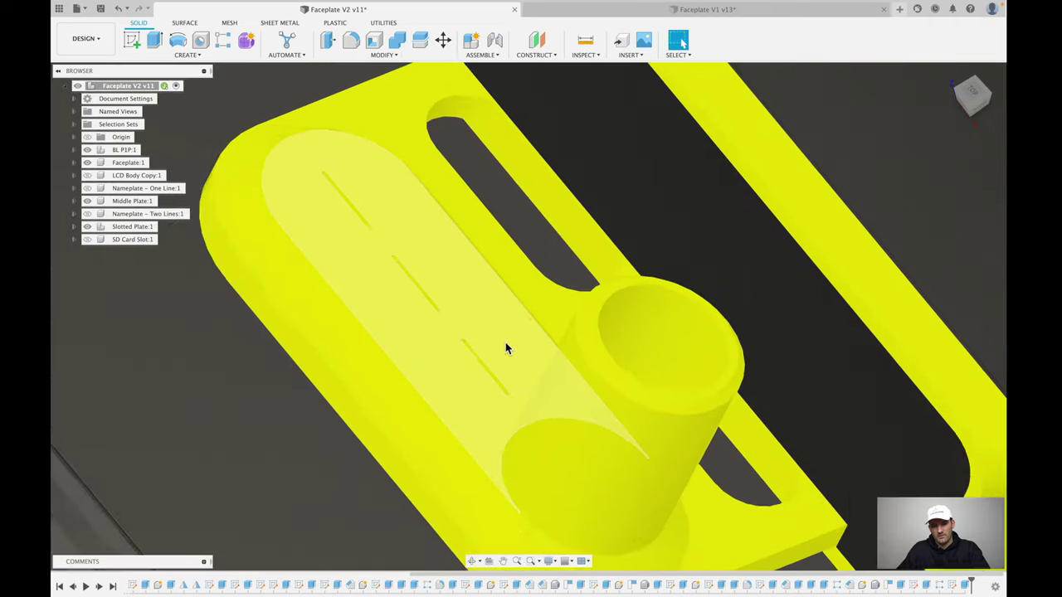
{"action": "scroll", "coordinate": [469, 357], "scroll_direction": "up", "scroll_amount": 5}
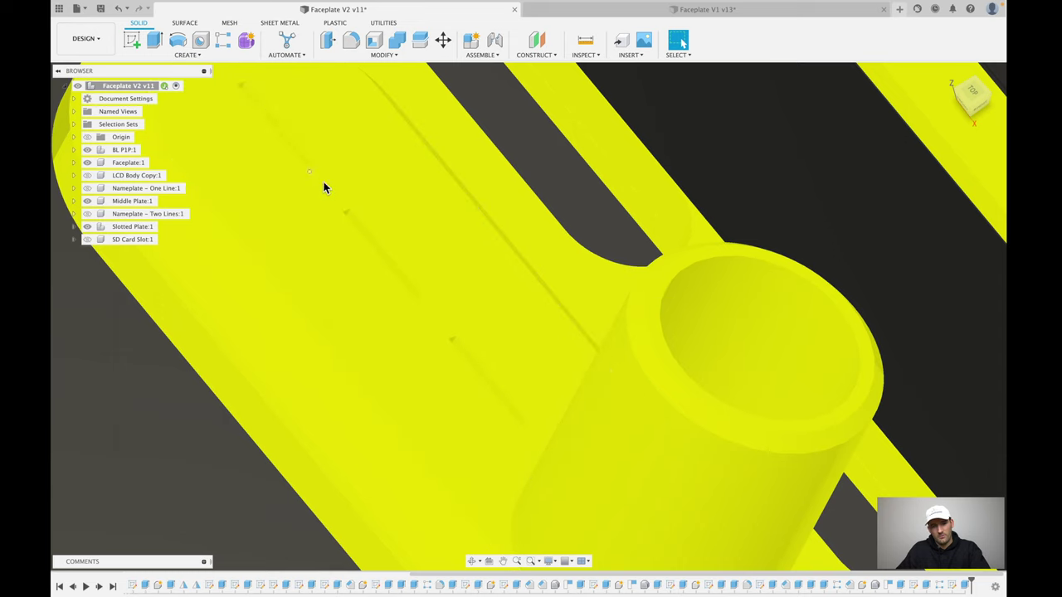
{"action": "scroll", "coordinate": [385, 331], "scroll_direction": "down", "scroll_amount": 10}
{"action": "middle_click_drag", "start_coordinate": [385, 327], "coordinate": [386, 323], "text": "shift"}
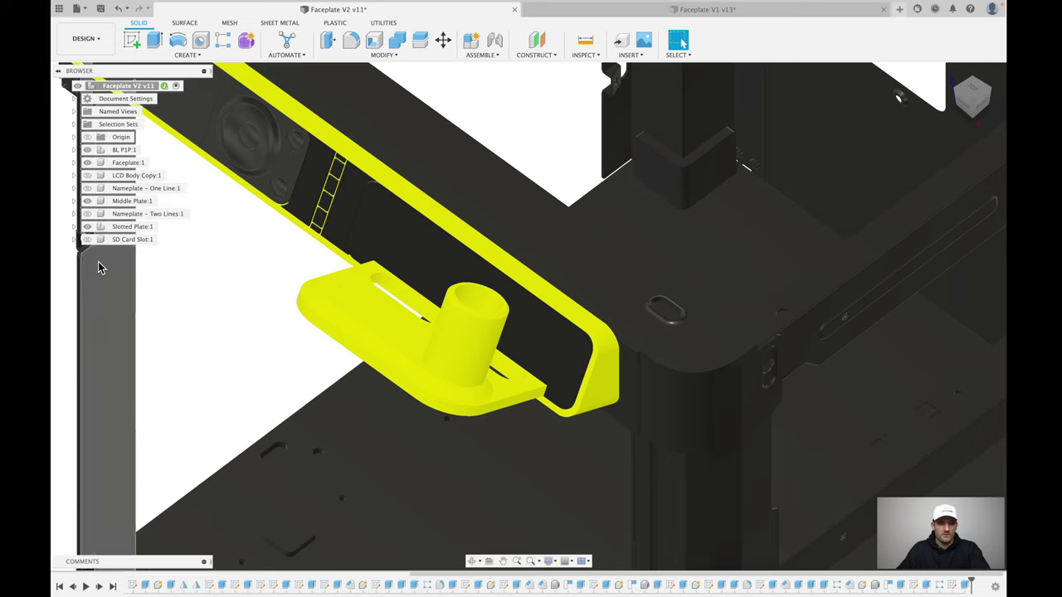
Step: Hide the slotted plate, show the SD Card Slot plate, and zoom in on it
{"action": "left_click", "coordinate": [89, 228]}
{"action": "left_click", "coordinate": [89, 230]}
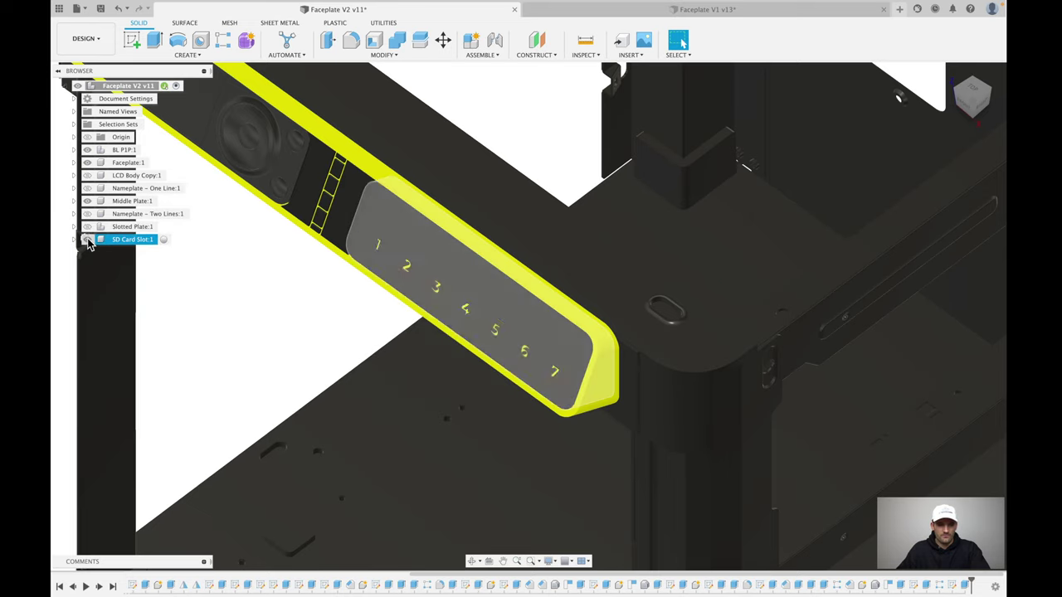
{"action": "middle_click_drag", "start_coordinate": [234, 324], "coordinate": [475, 441], "text": "shift"}
{"action": "scroll", "coordinate": [490, 448], "scroll_direction": "up", "scroll_amount": 2}
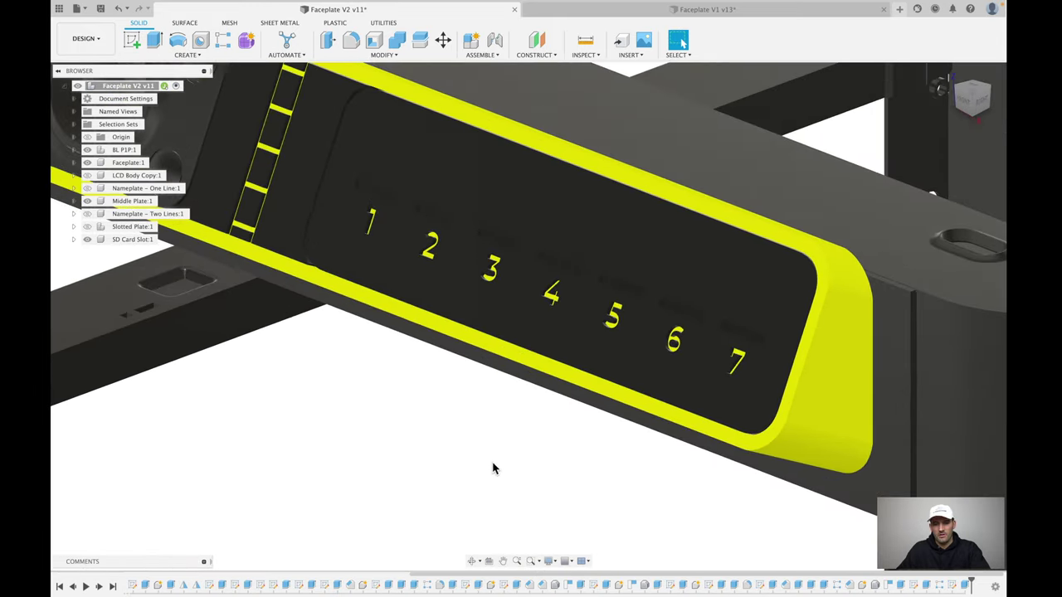
Step: Select the recessed face to reveal the card slots, then return to the Home view
{"action": "left_click", "coordinate": [764, 296]}
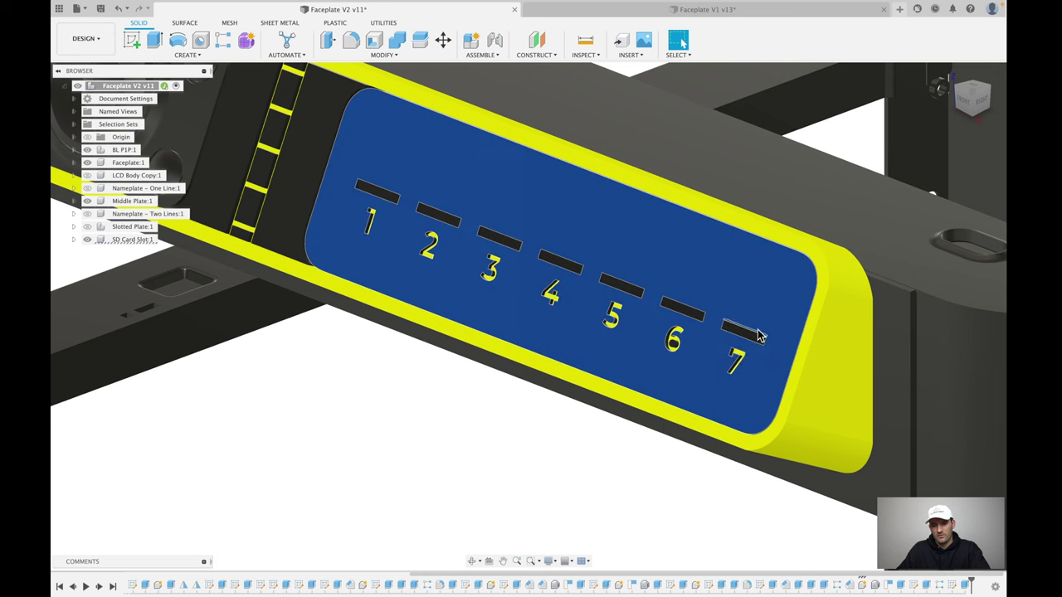
{"action": "left_click", "coordinate": [411, 406]}
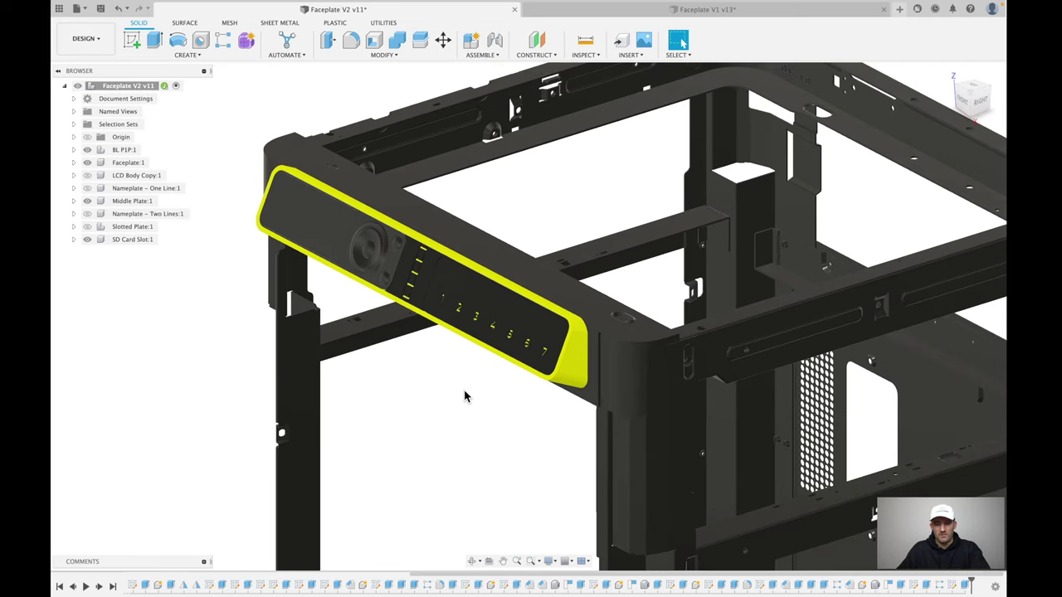
{"action": "middle_click_drag", "start_coordinate": [475, 448], "coordinate": [454, 426]}
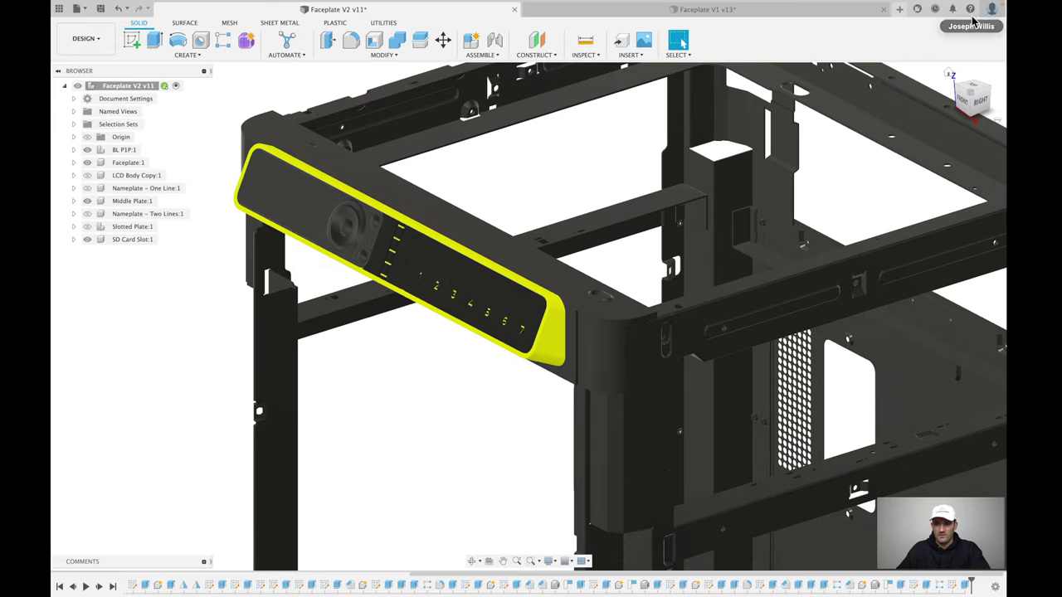
{"action": "left_click", "coordinate": [949, 74]}
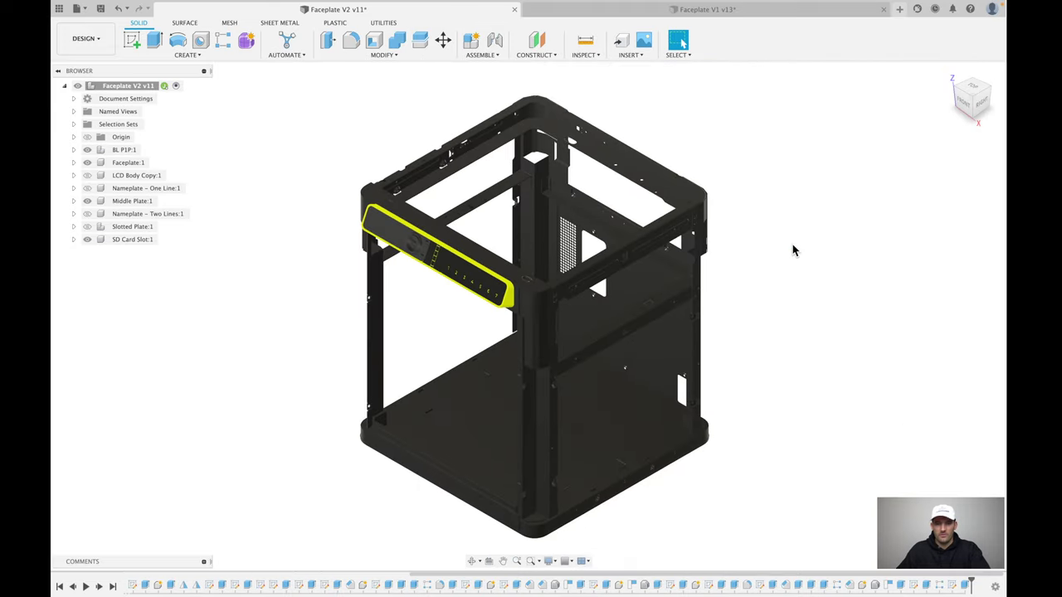